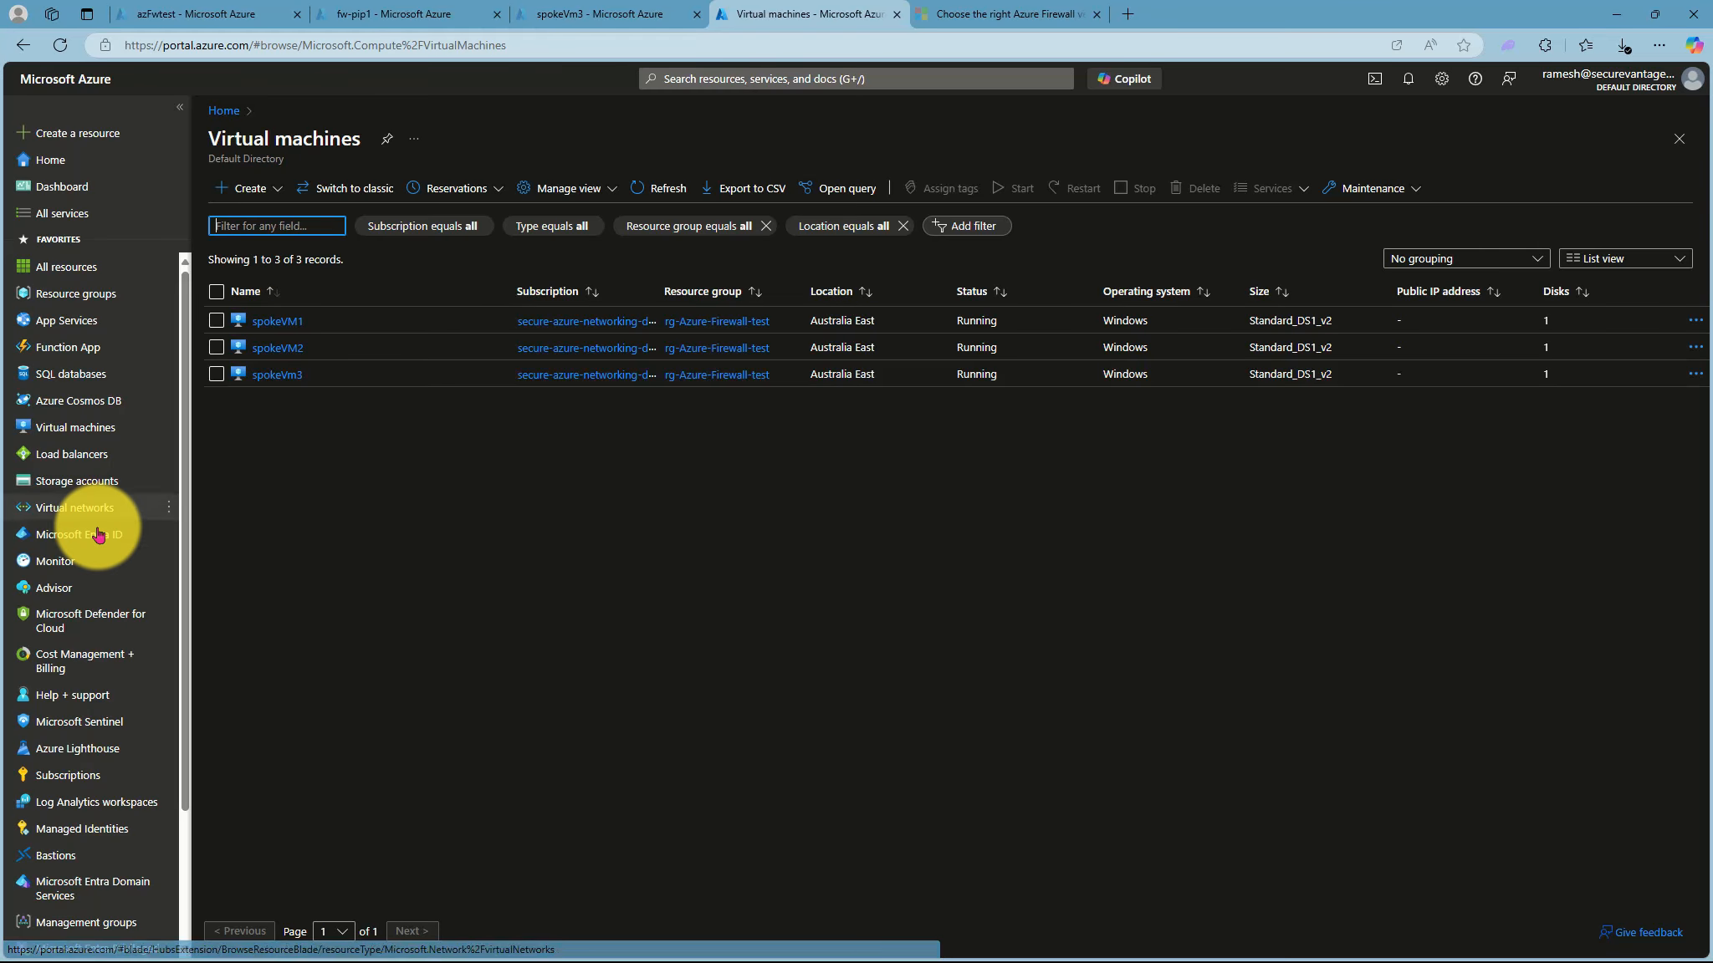
Open the route table assigned to subnet1 of the vnet-spoke1 virtual network to examine its routes and subnets.
click(58, 508)
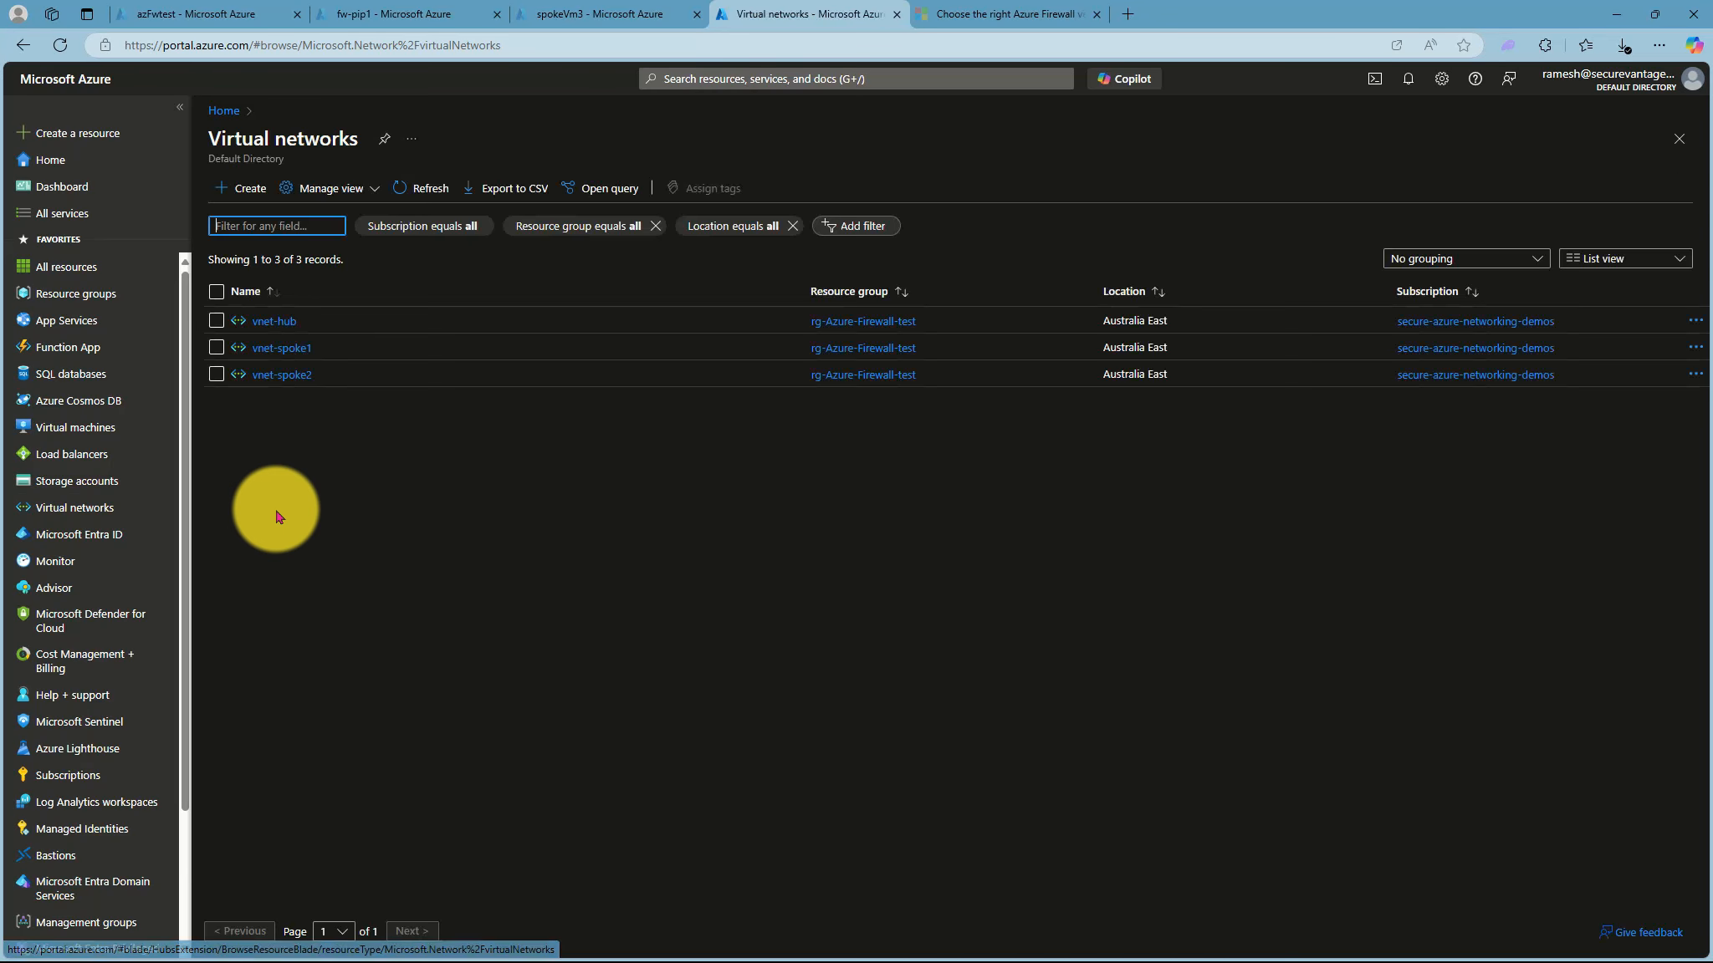
click(306, 355)
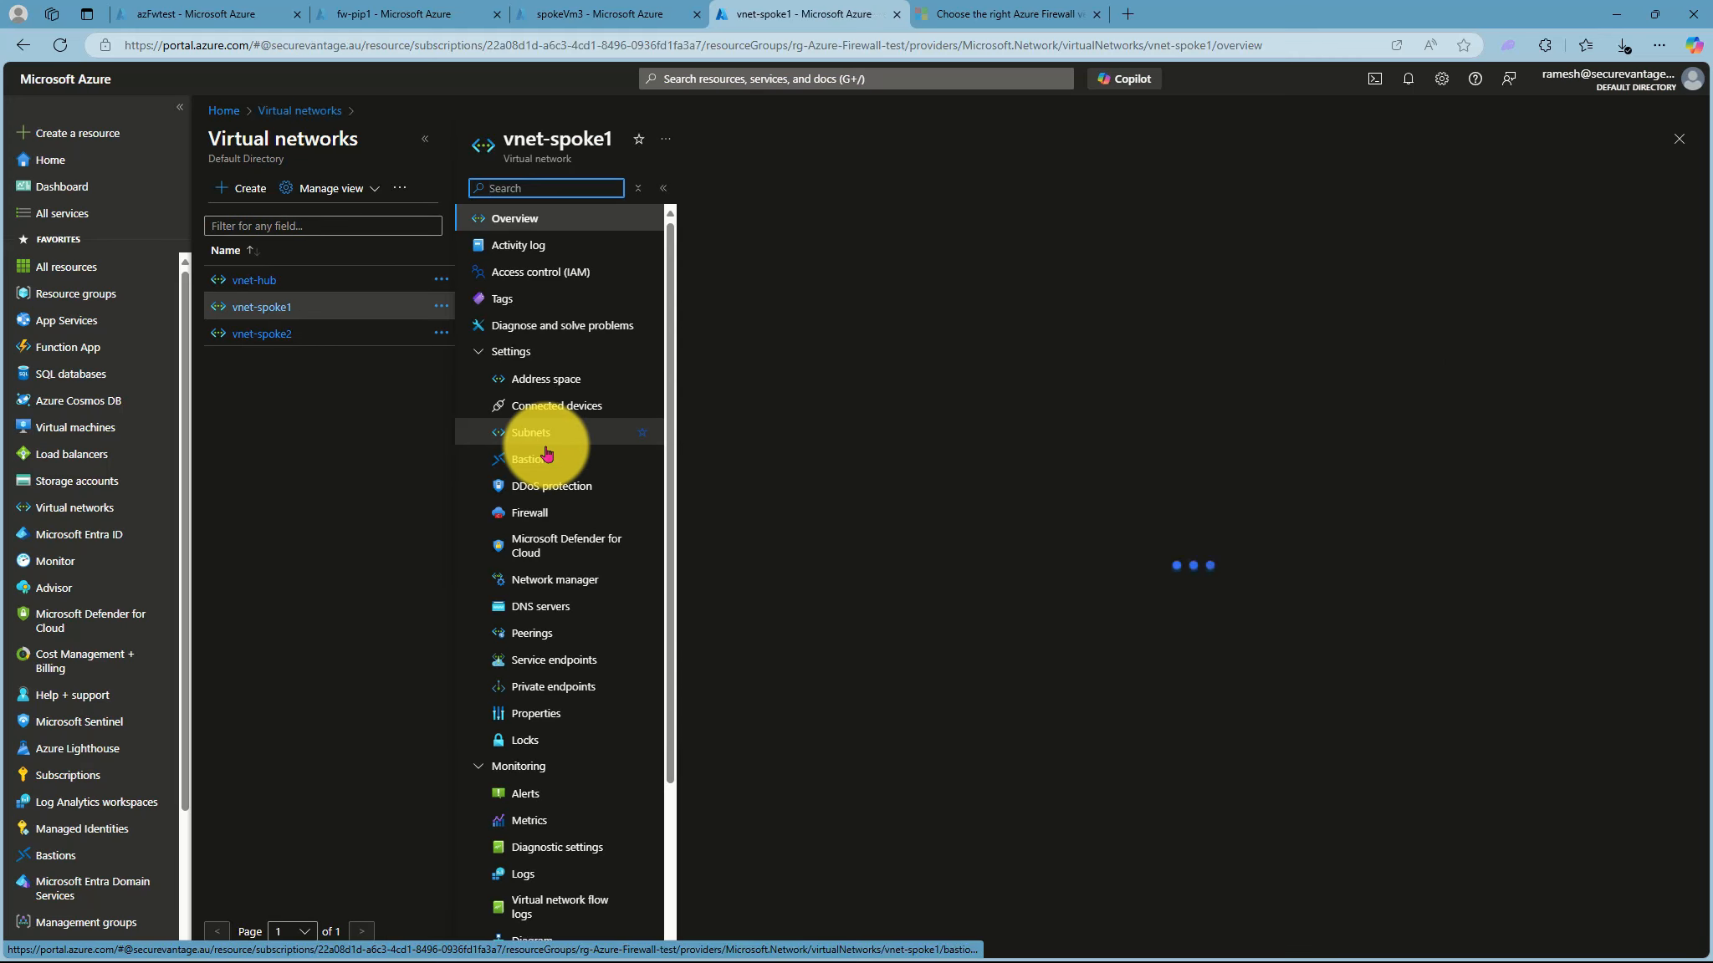
click(530, 435)
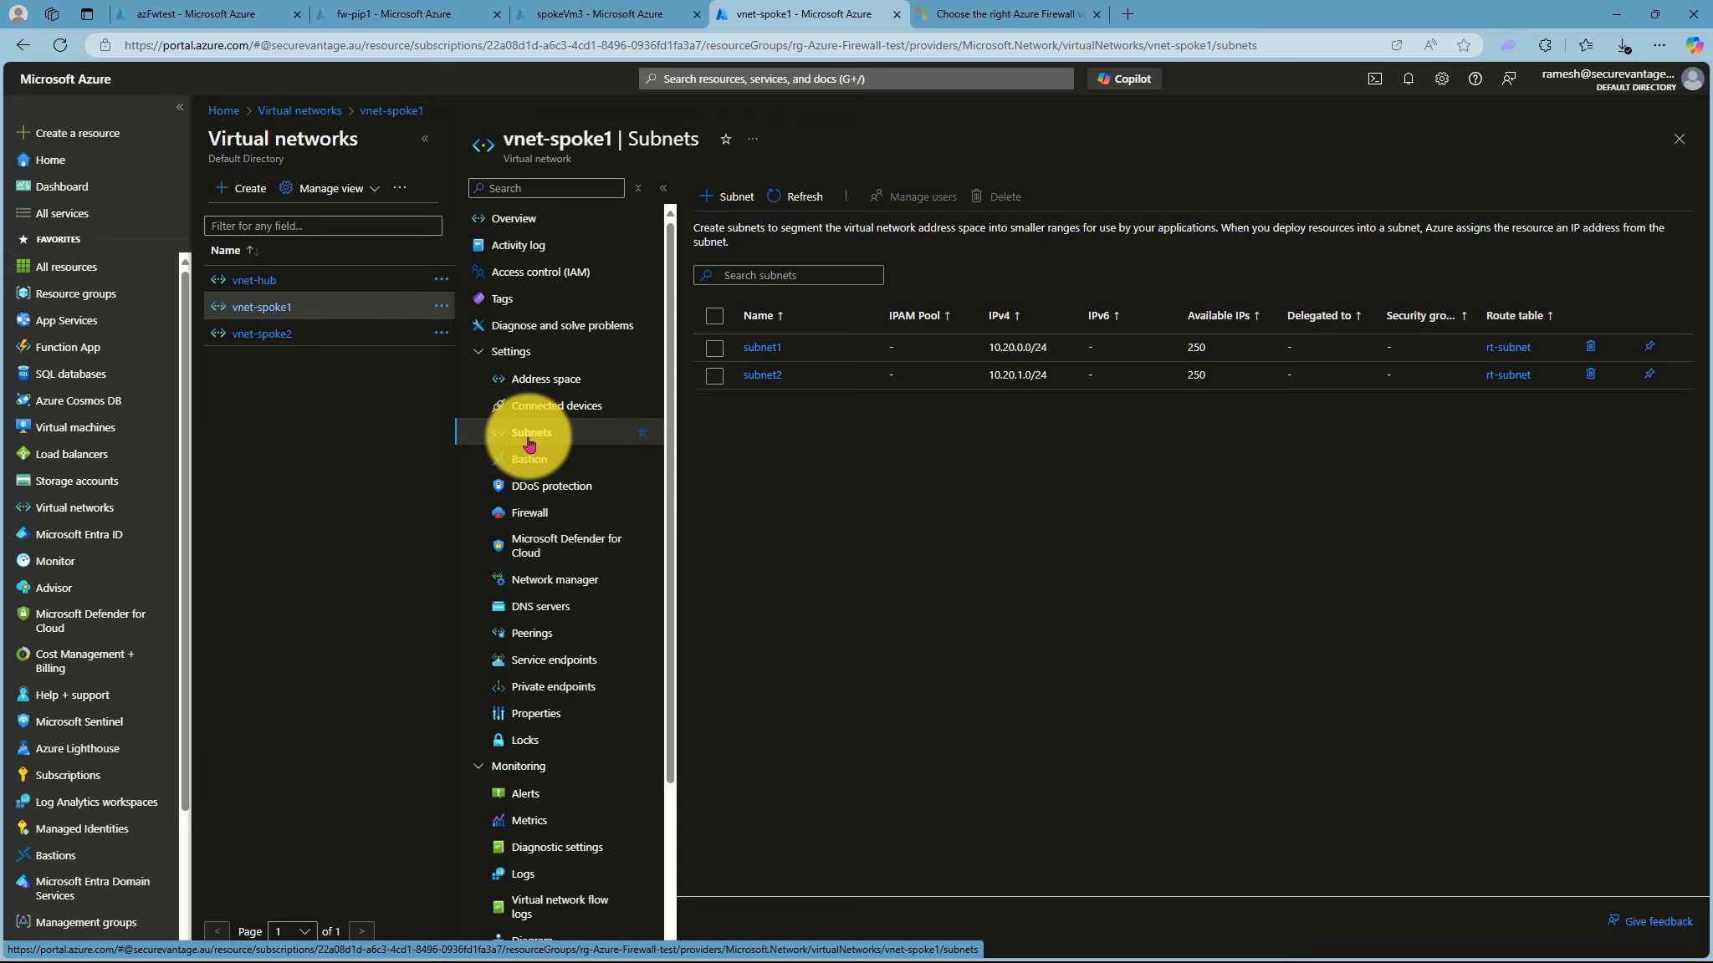
click(1504, 348)
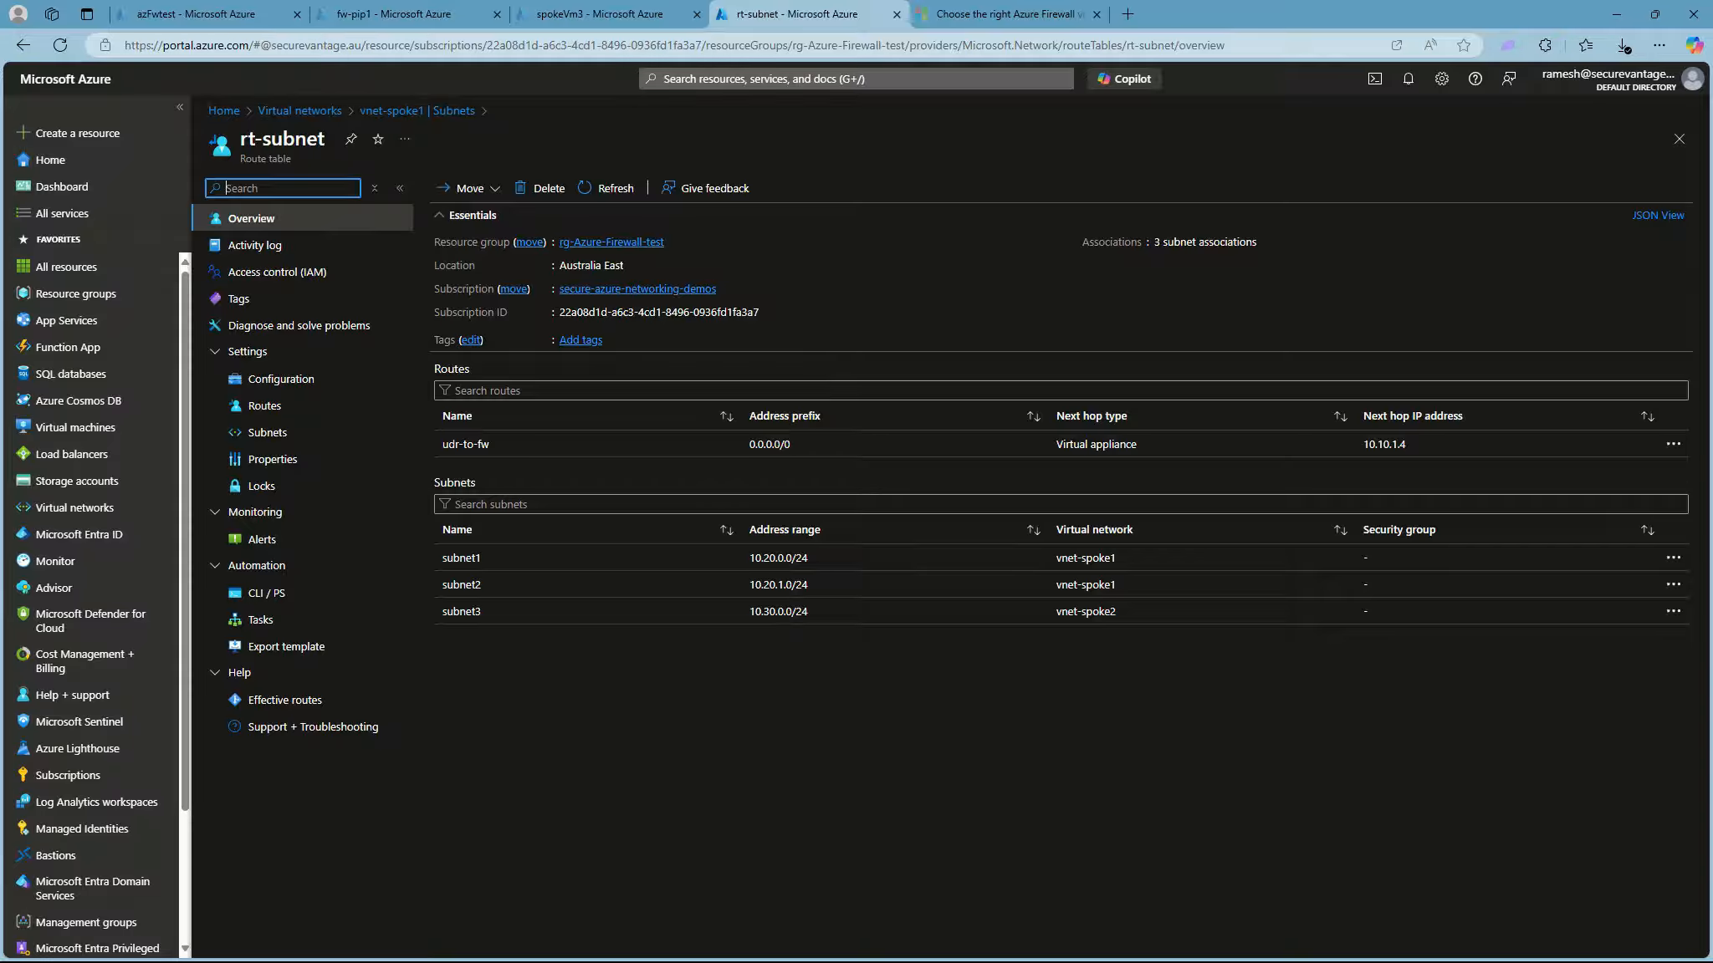
Switch to the spokeVM2 Remote Desktop session and run hostname in its command prompt.
key(alt+Tab)
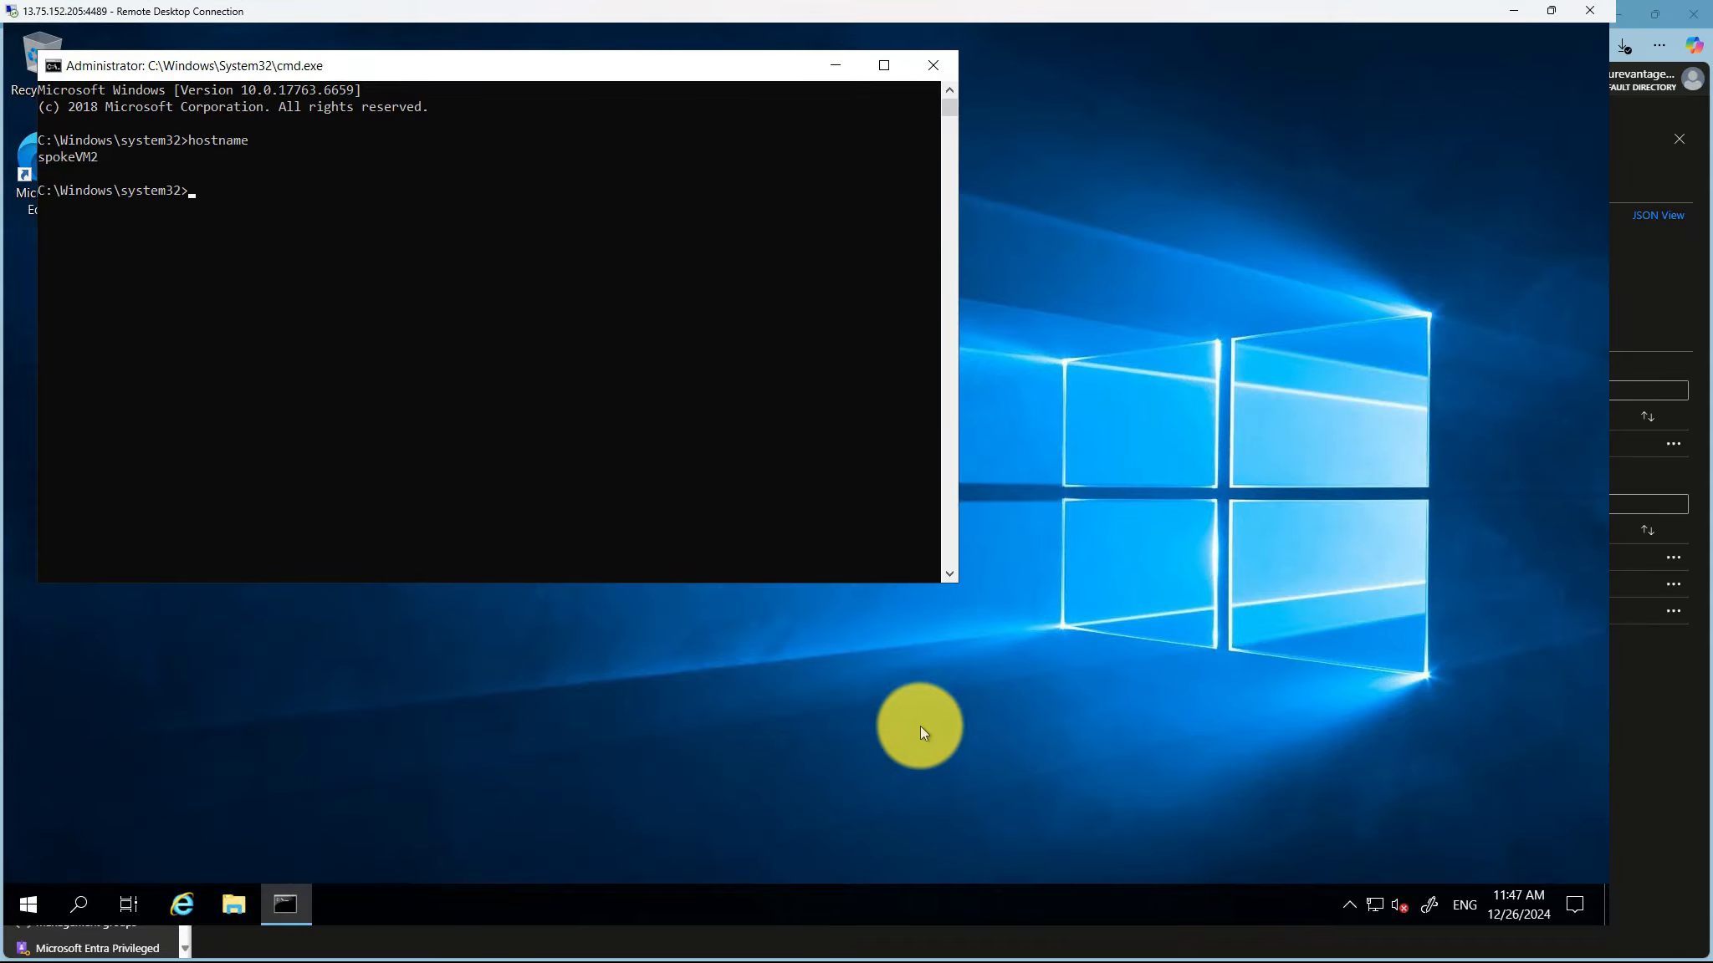
click(513, 358)
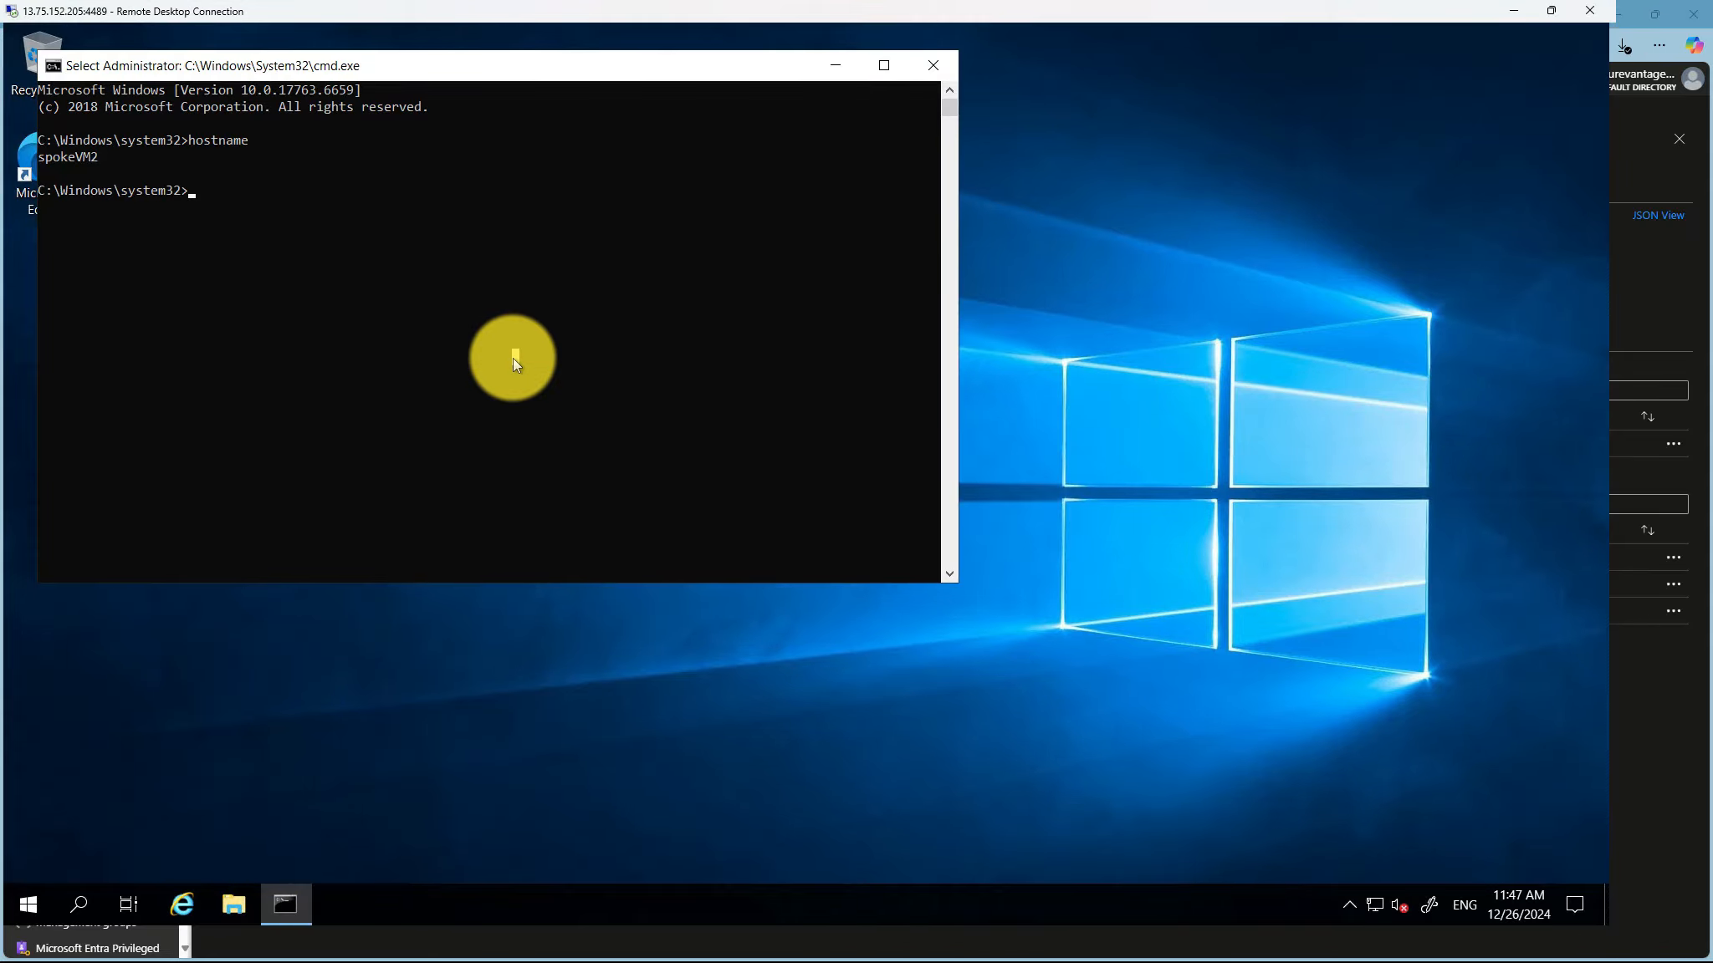
text(hostname)
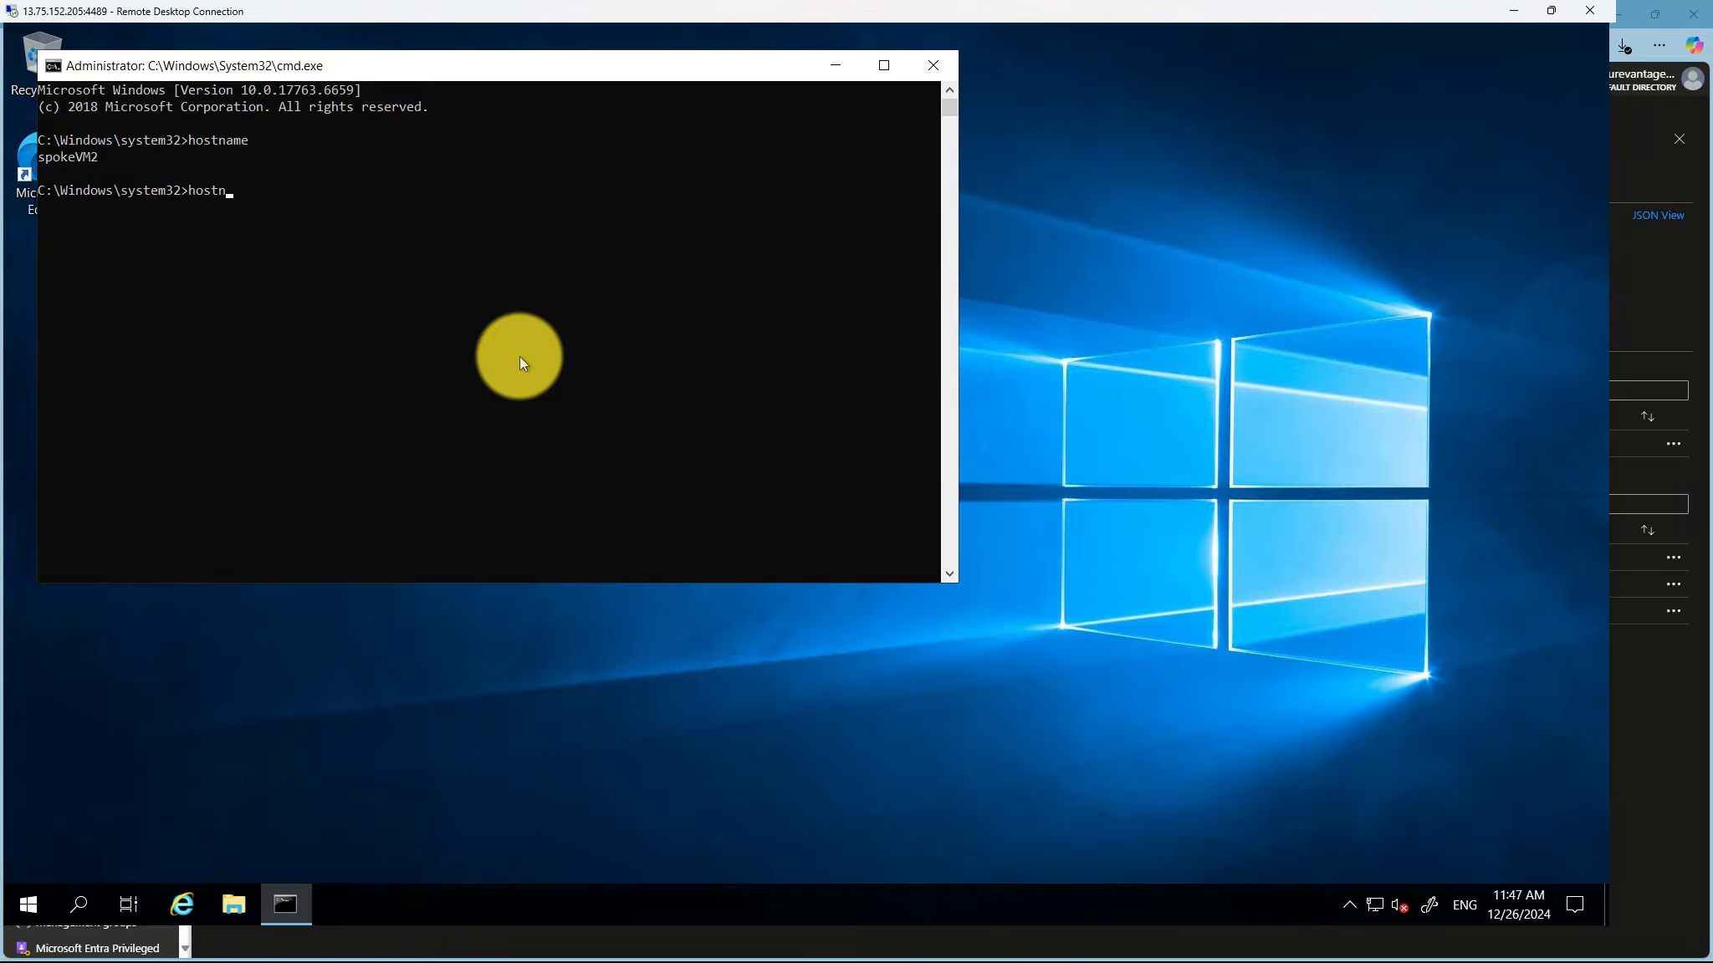
key(Return)
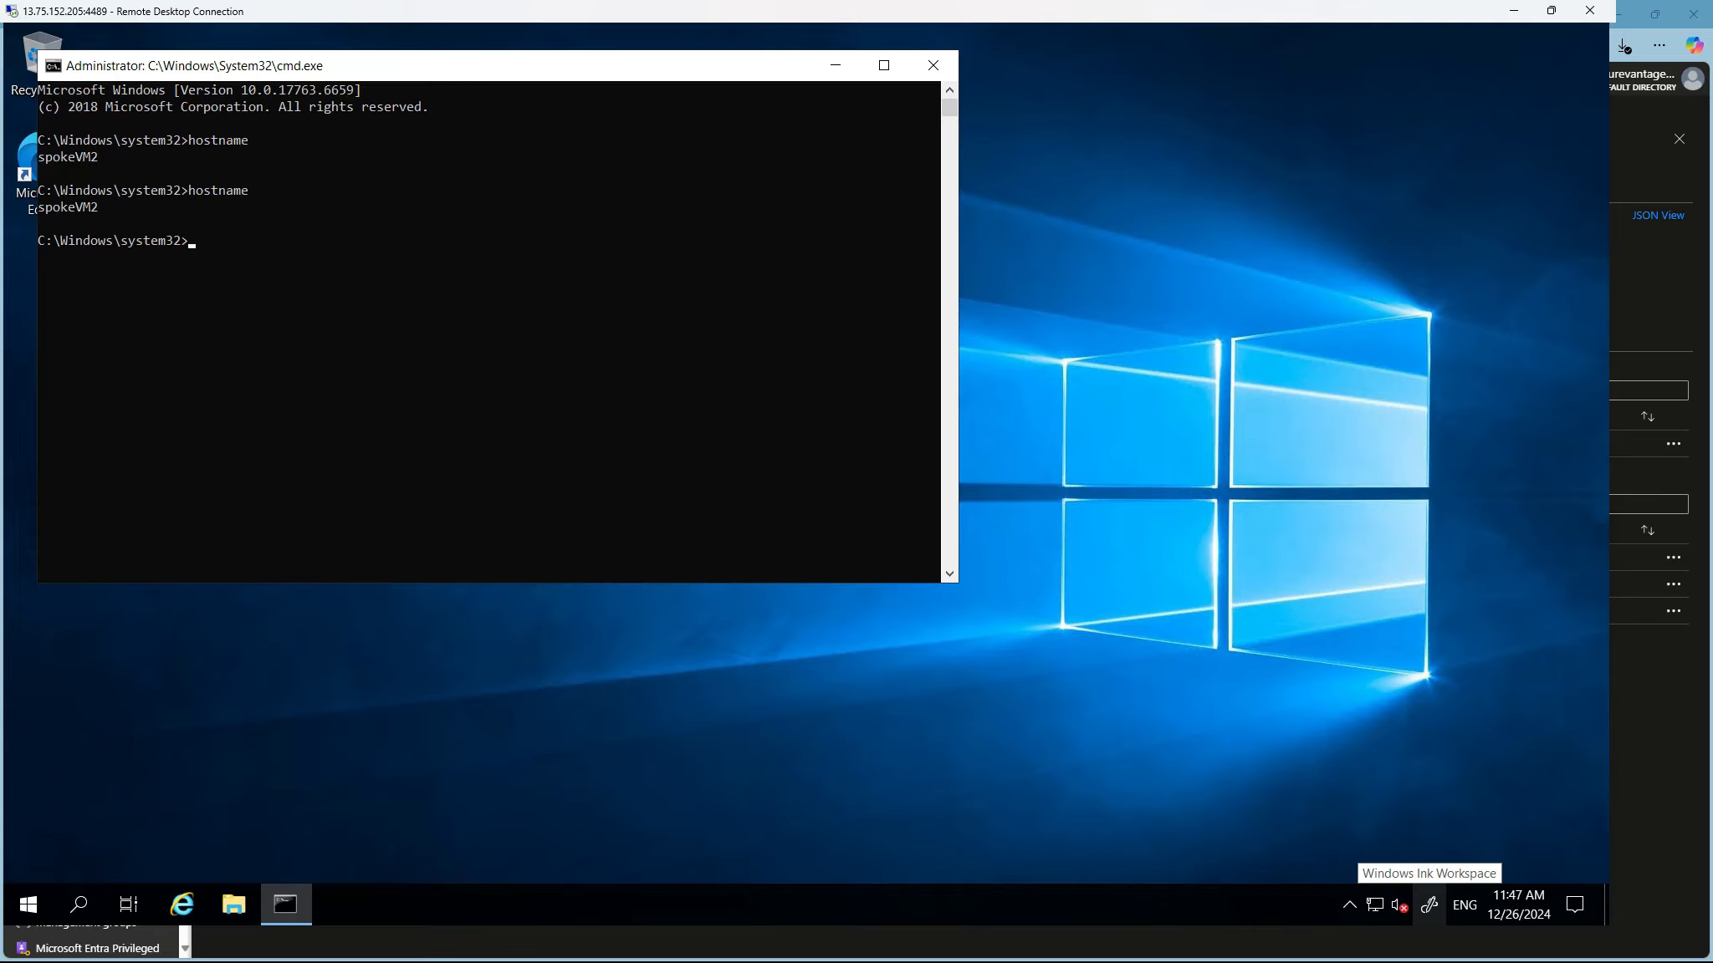
Switch to the spokeVM1 Remote Desktop session and run hostname in its command prompt.
key(alt+Tab)
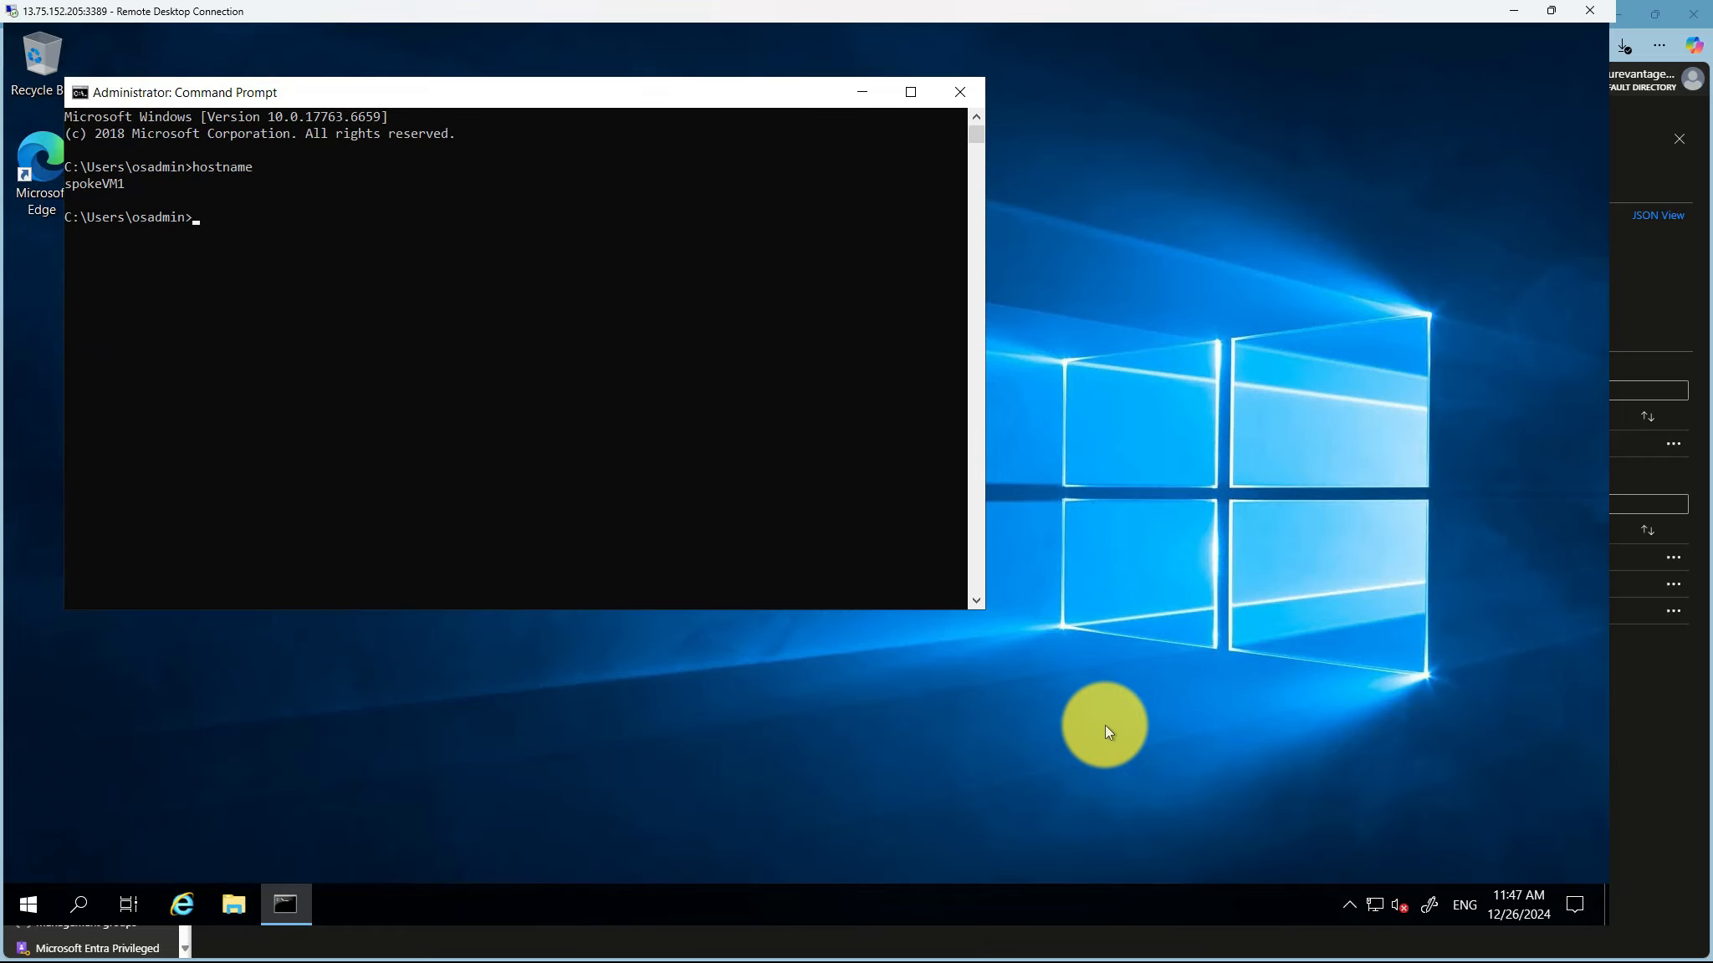
click(500, 356)
right_click(511, 366)
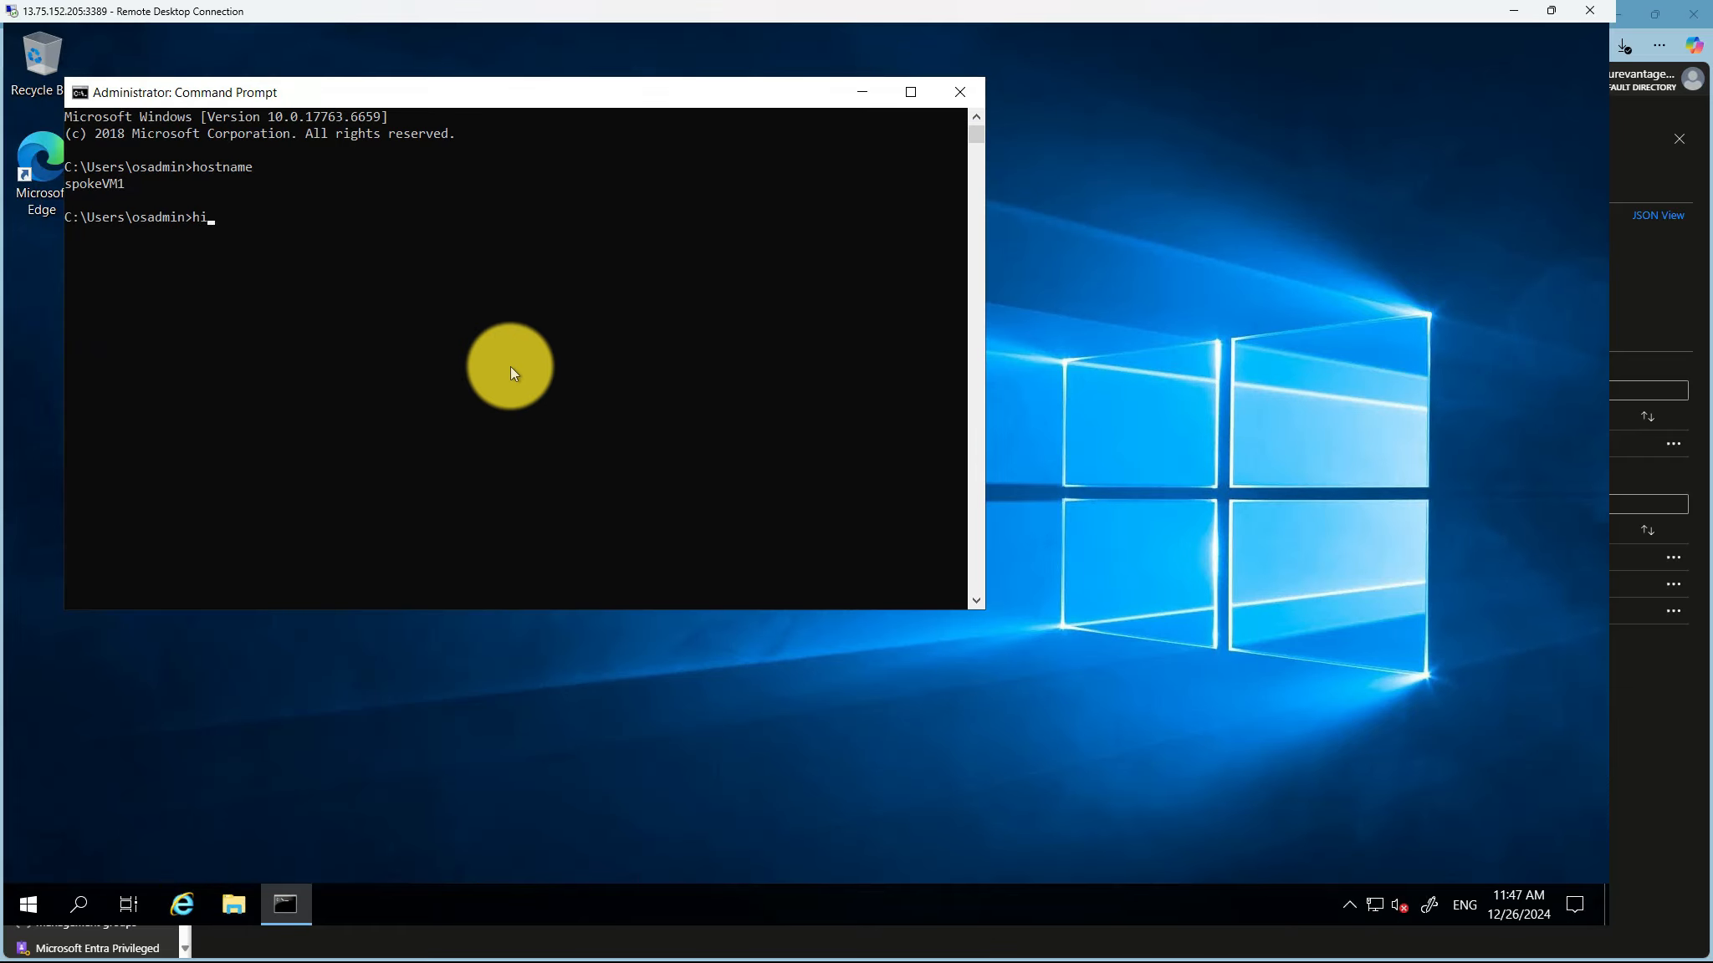
text(hostname)
key(Return)
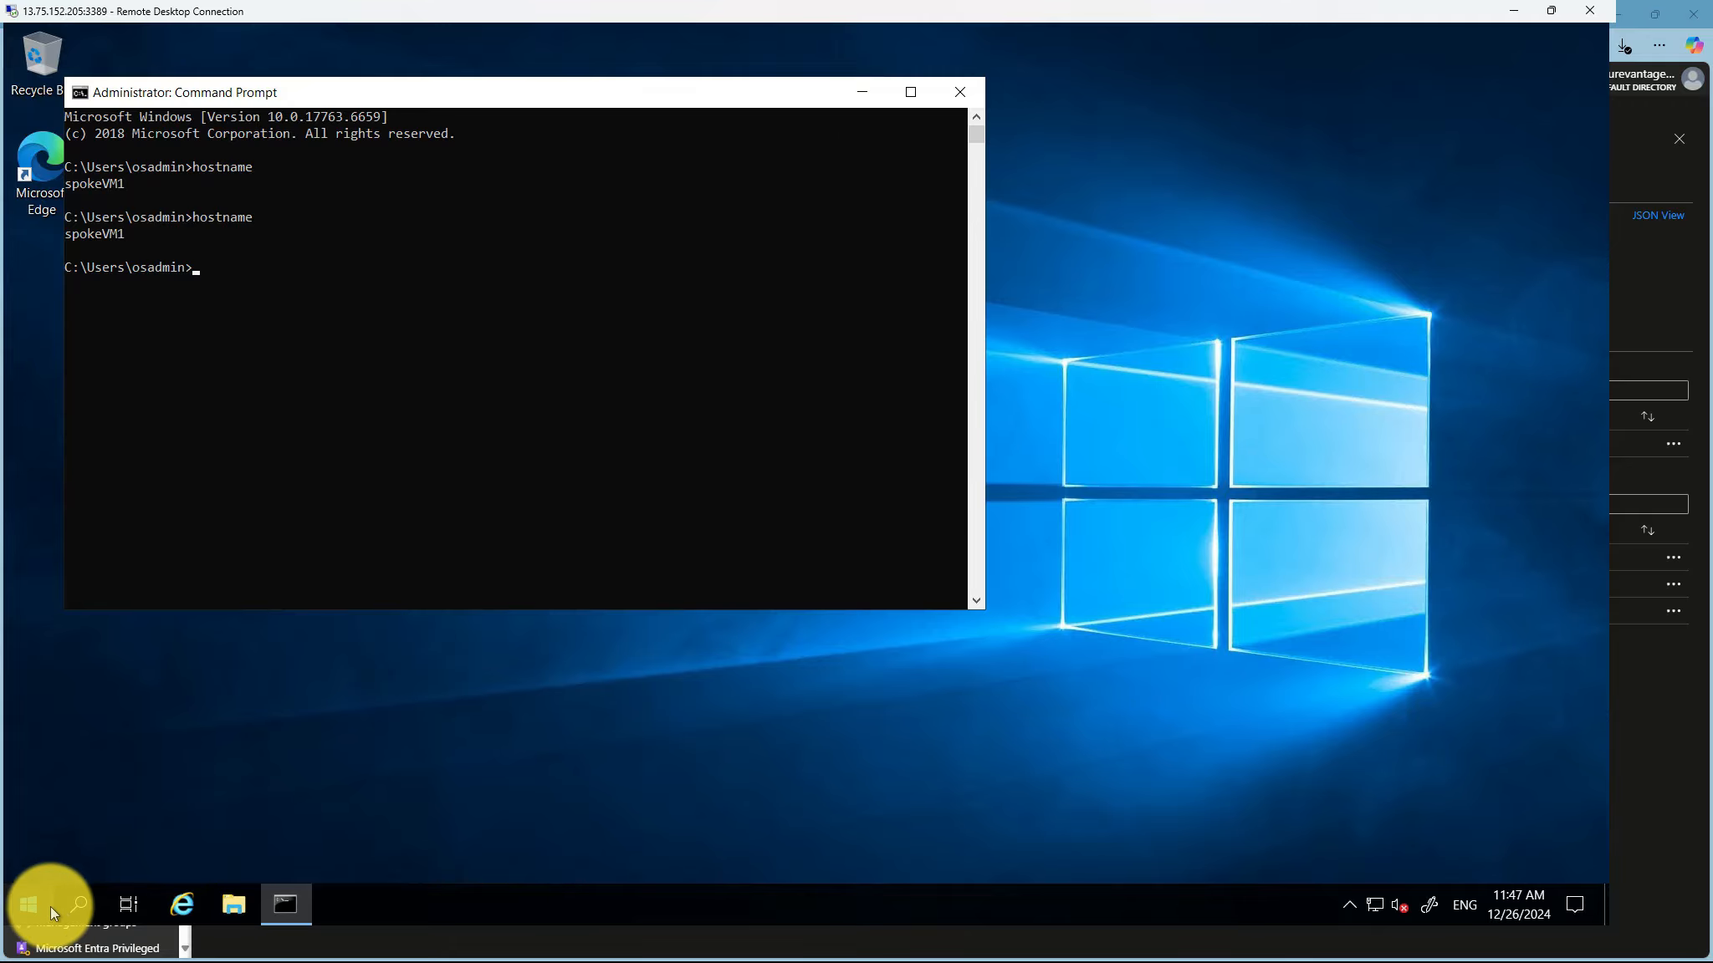
Search for "remote" on spokeVM1 and open Remote Desktop Connection.
click(85, 903)
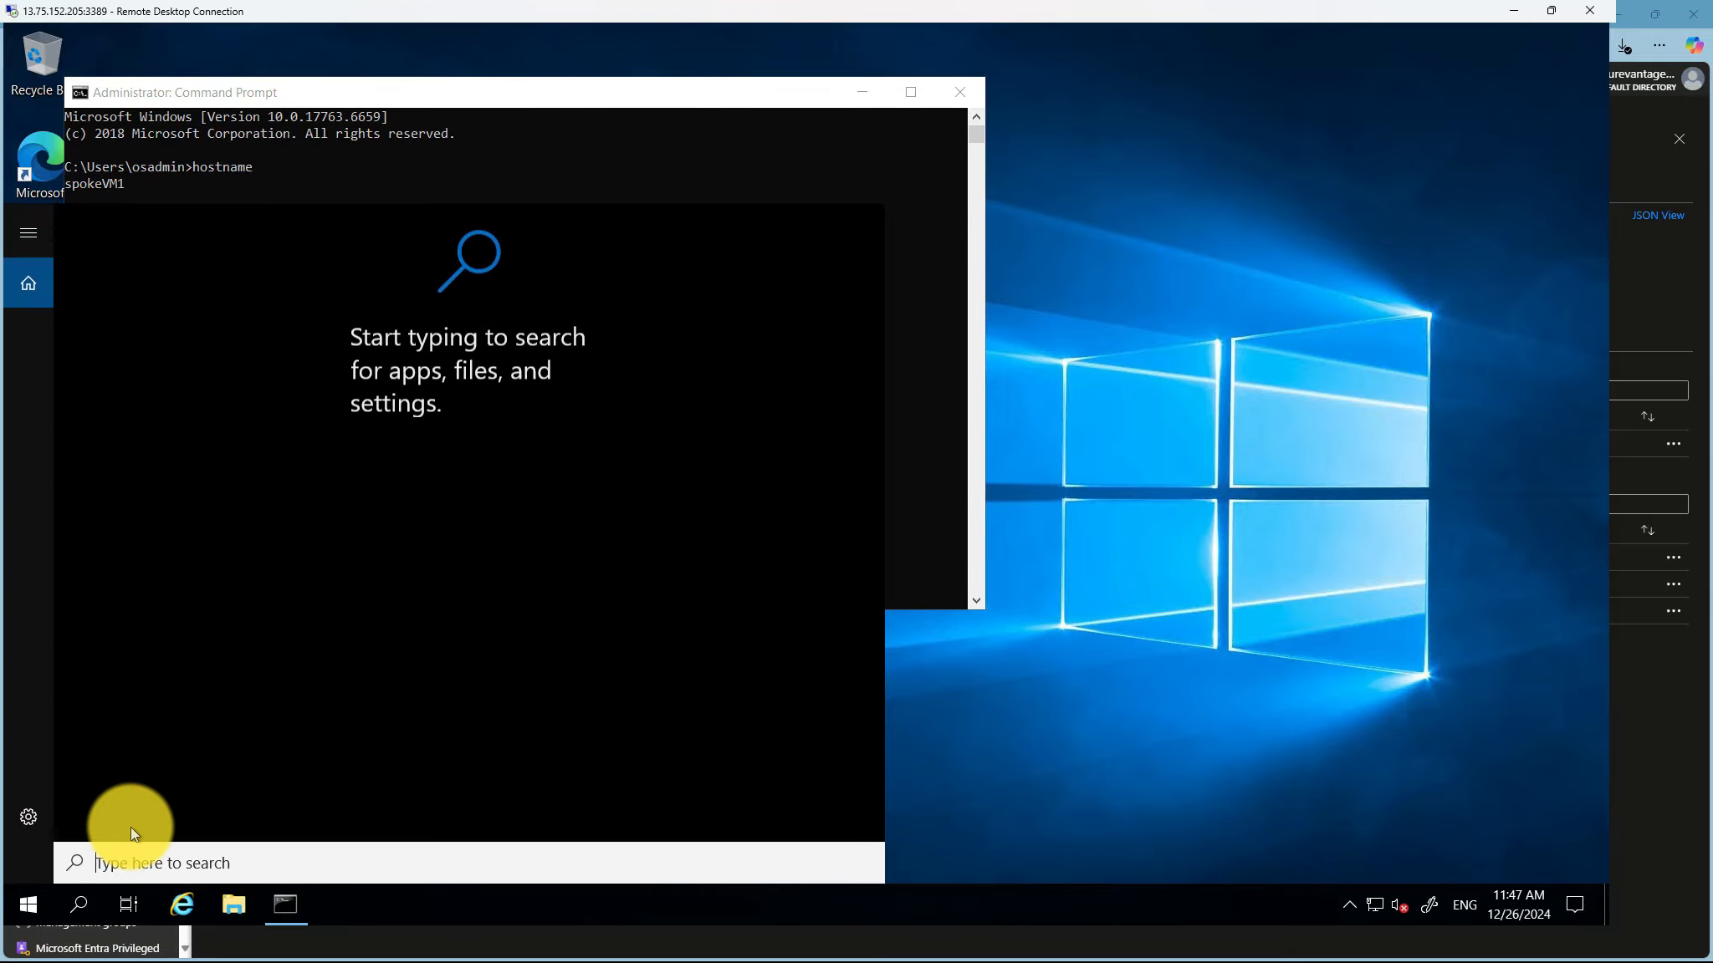
text(remote)
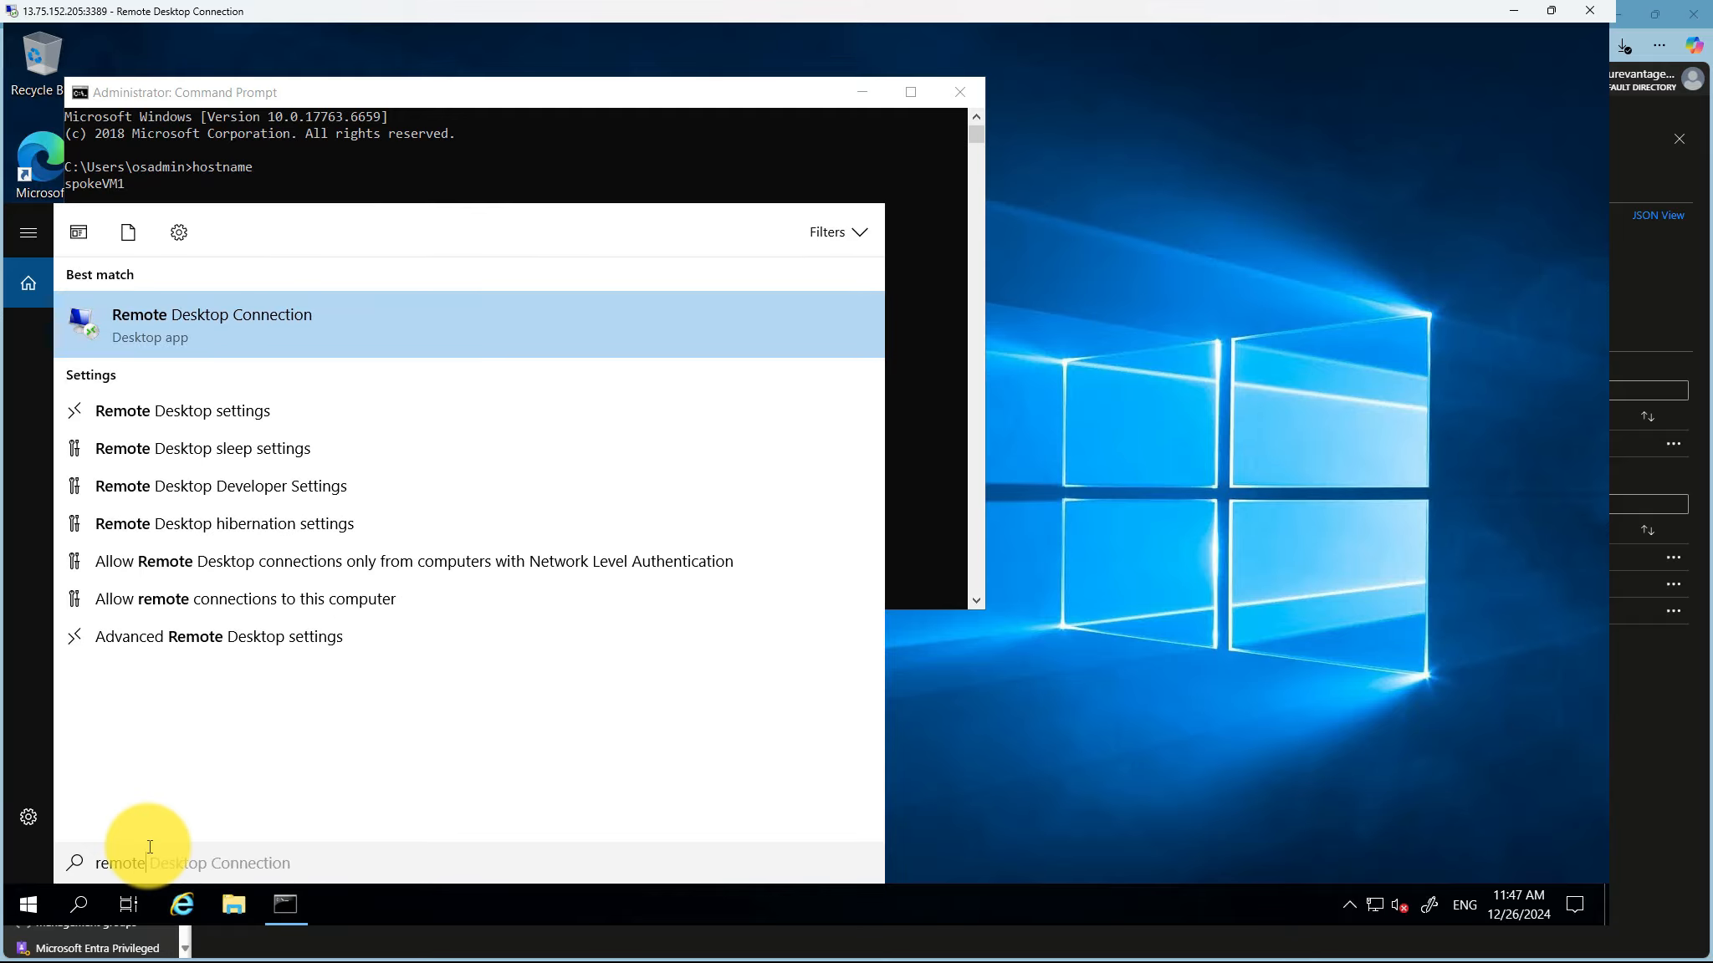
click(238, 335)
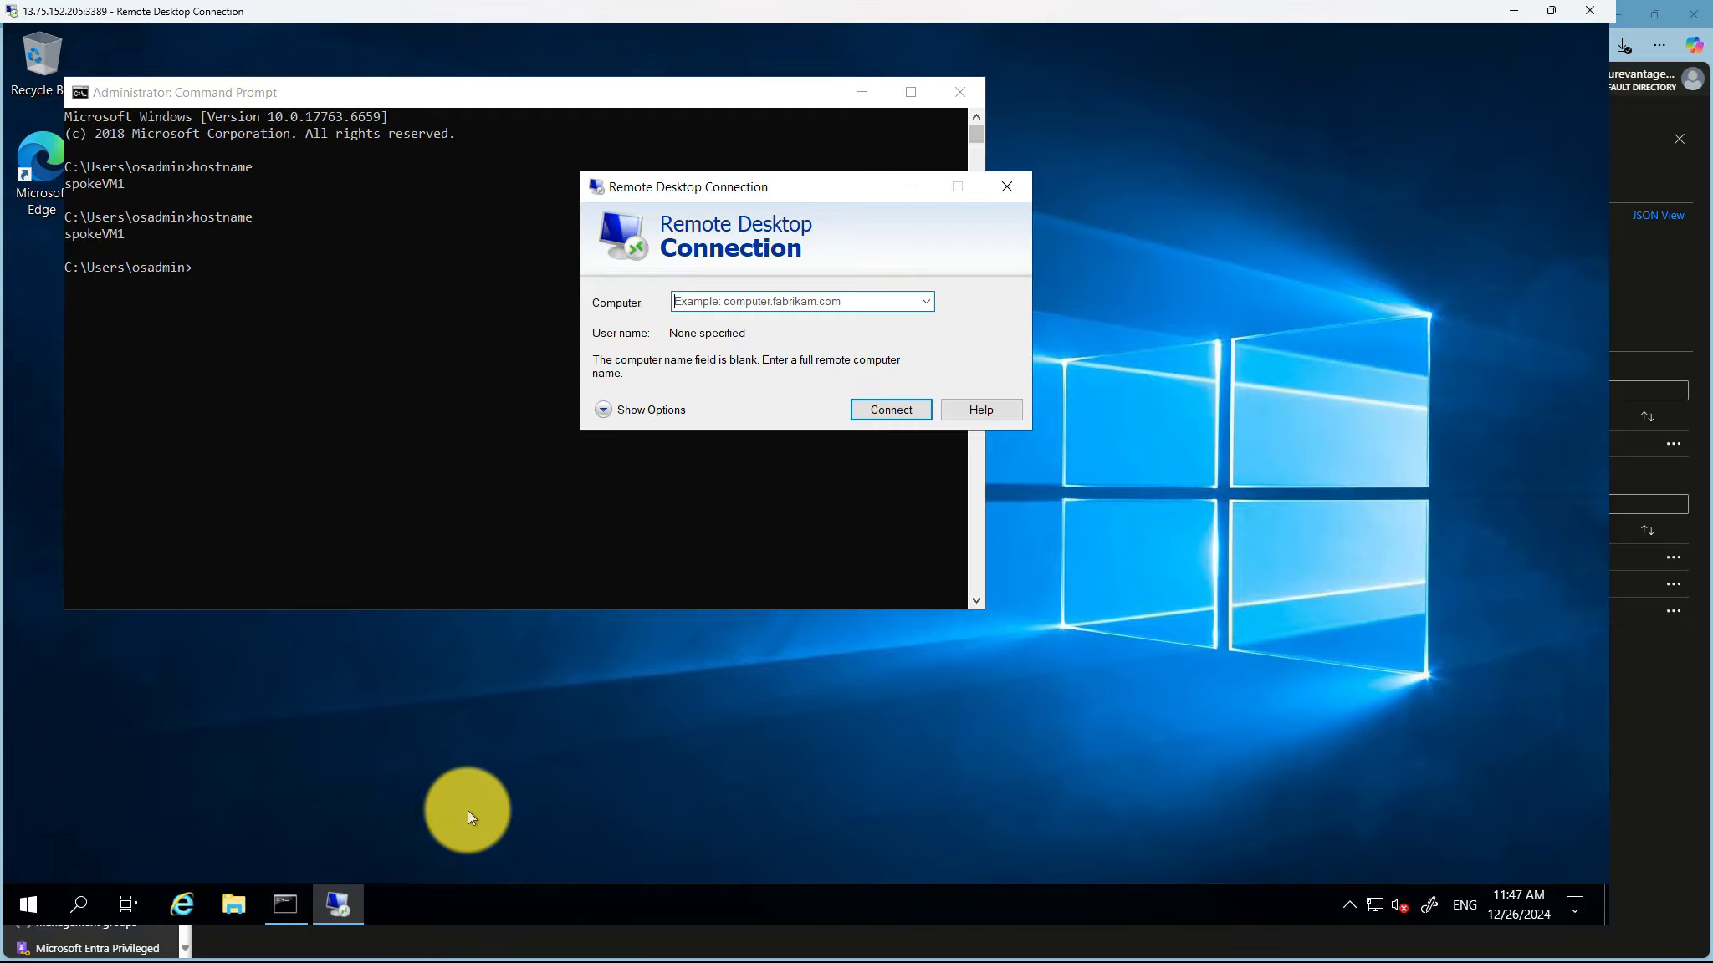
Return to the spokeVM2 session and run ipconfig in its command prompt to look up its IP address.
mouse_move(283, 908)
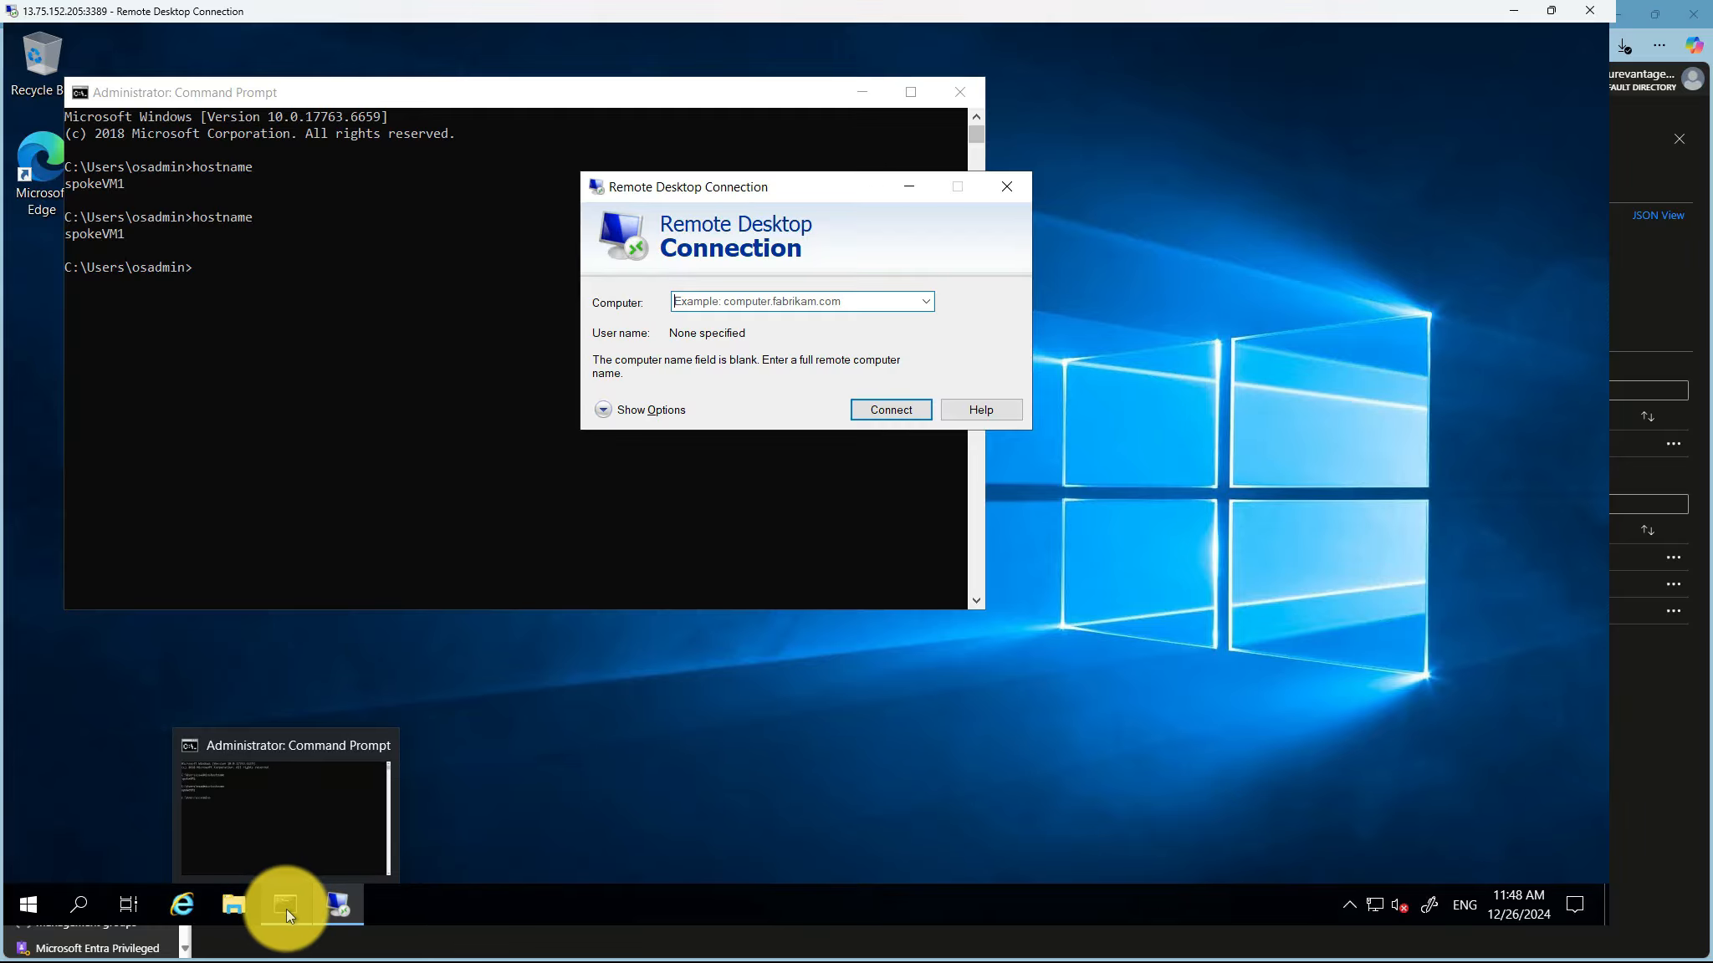
mouse_move(335, 916)
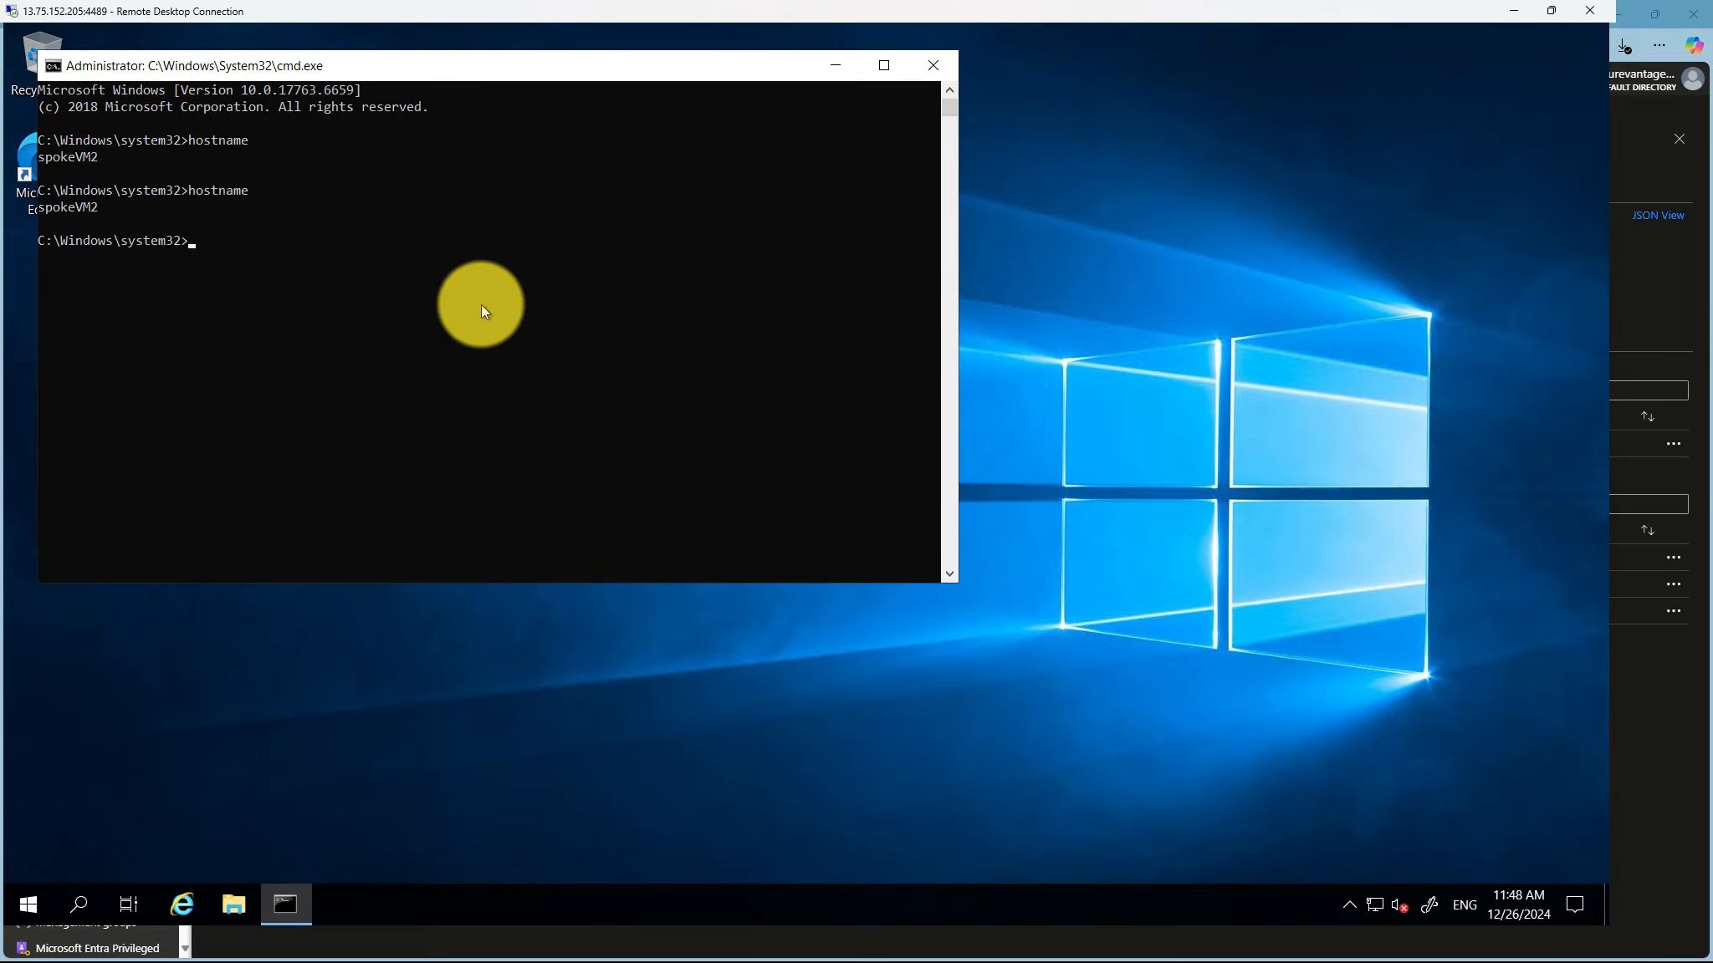
click(480, 311)
text(ipcon)
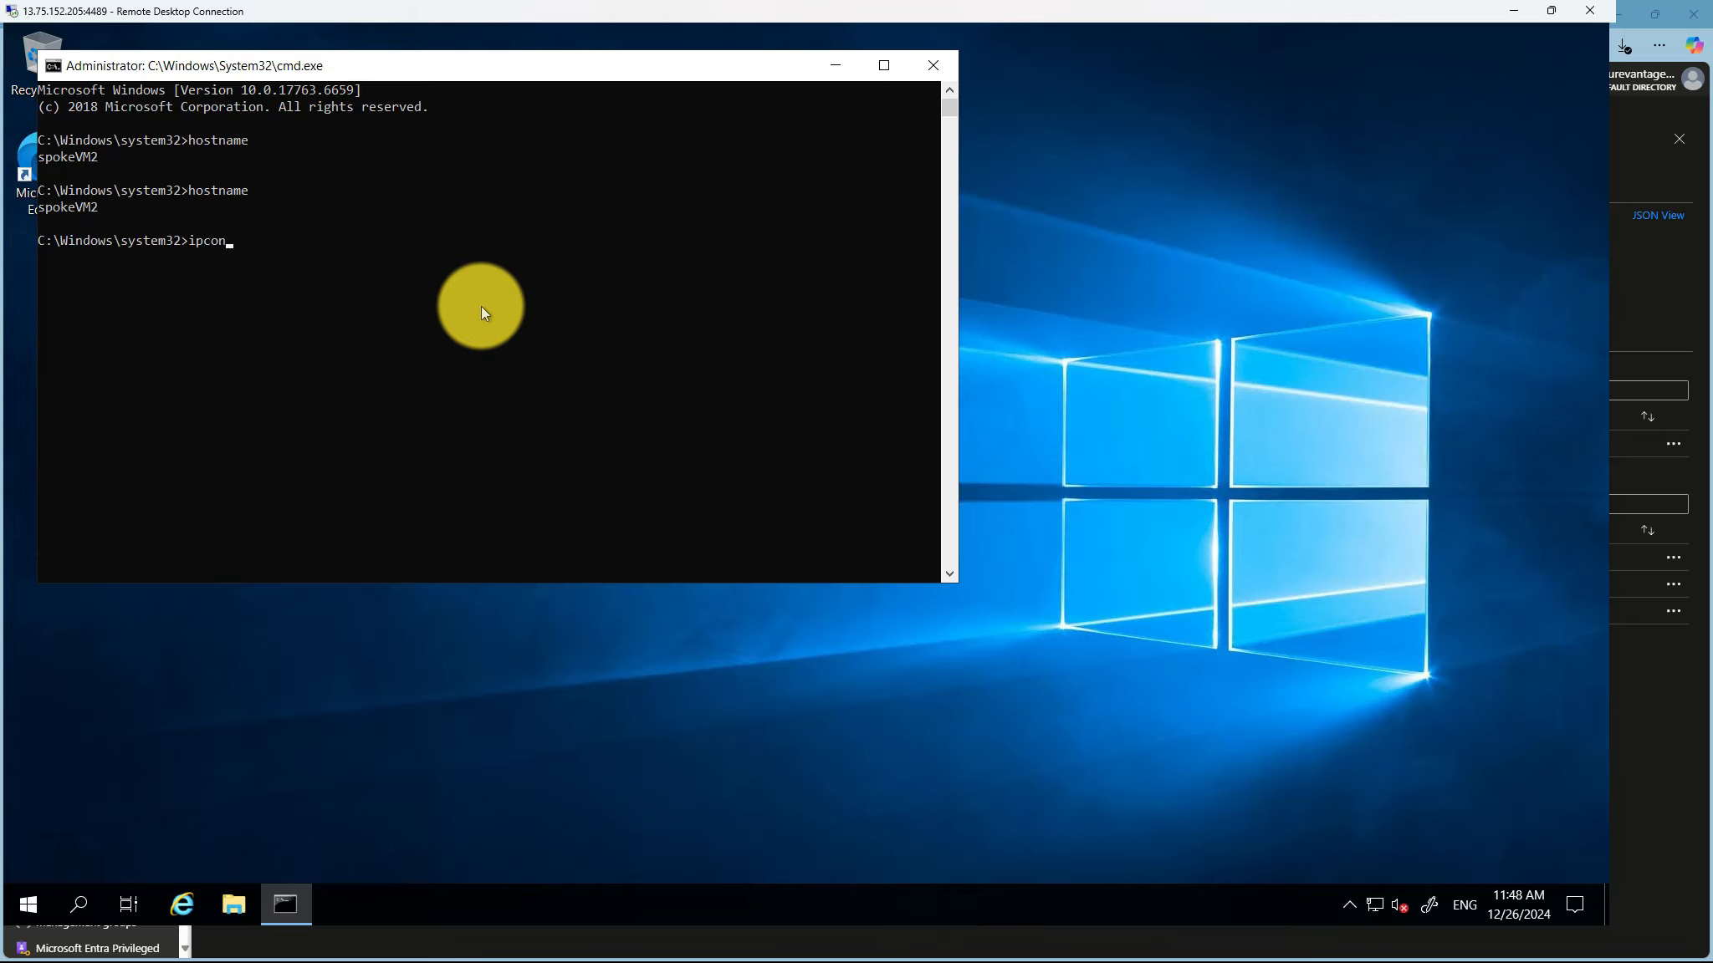
text(fig)
key(Return)
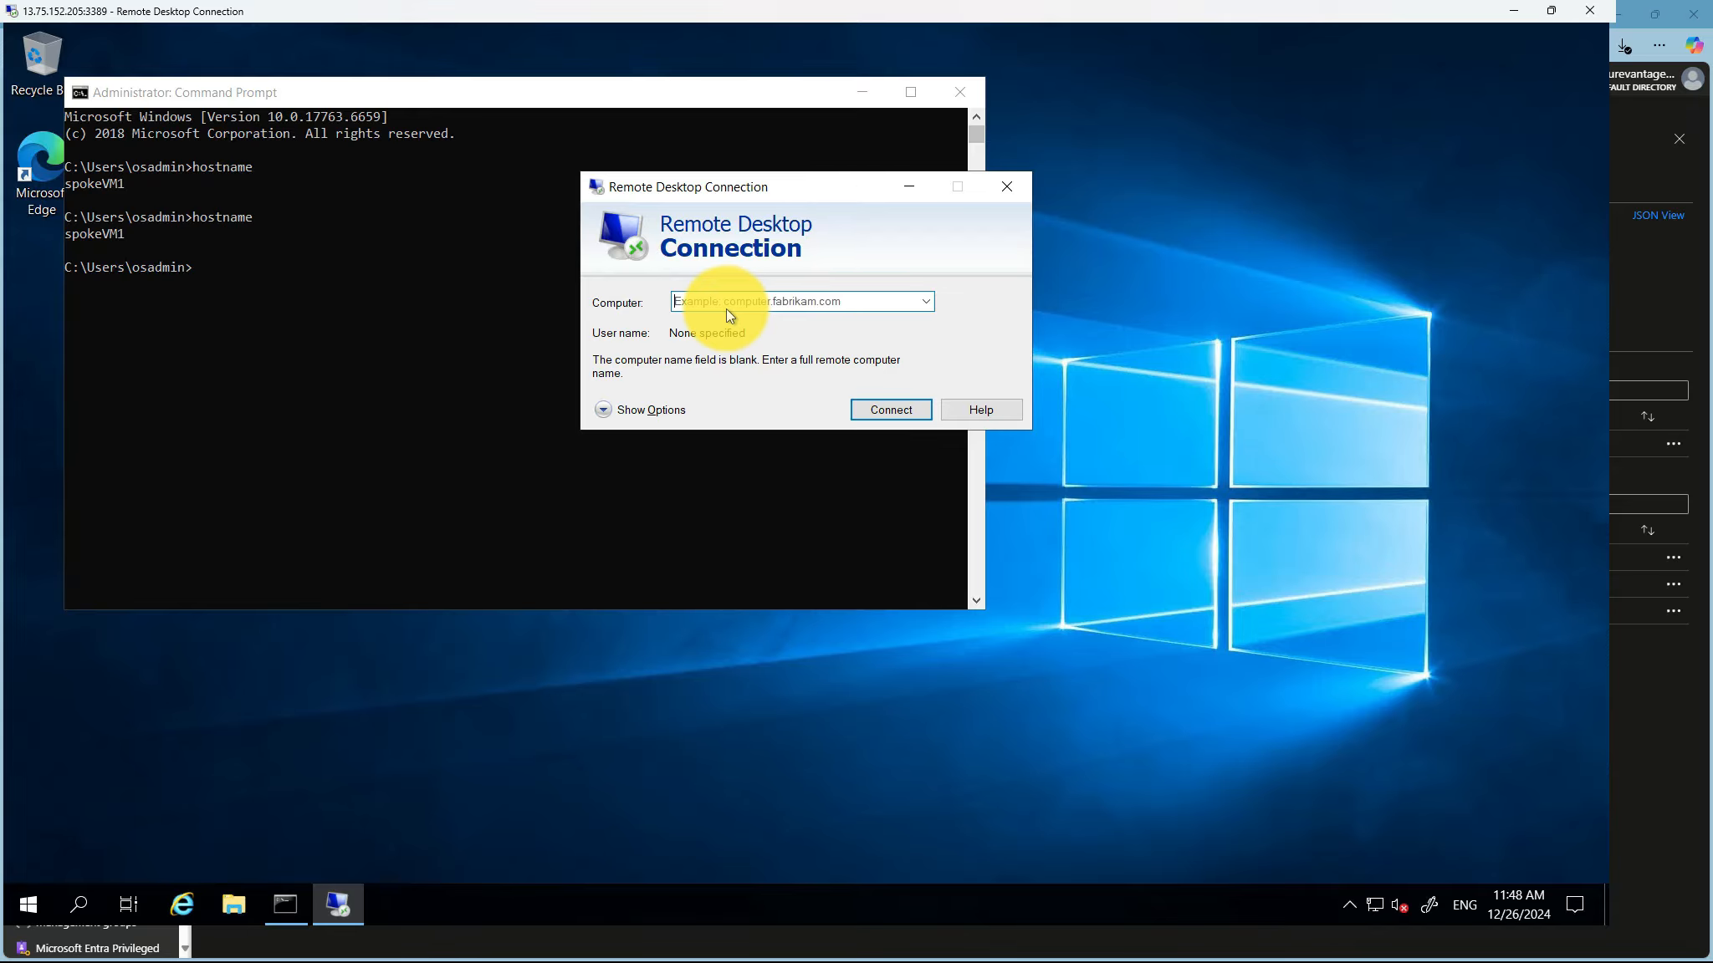
From spokeVM1, start a Remote Desktop connection to 10.20.1.4.
text(10.2)
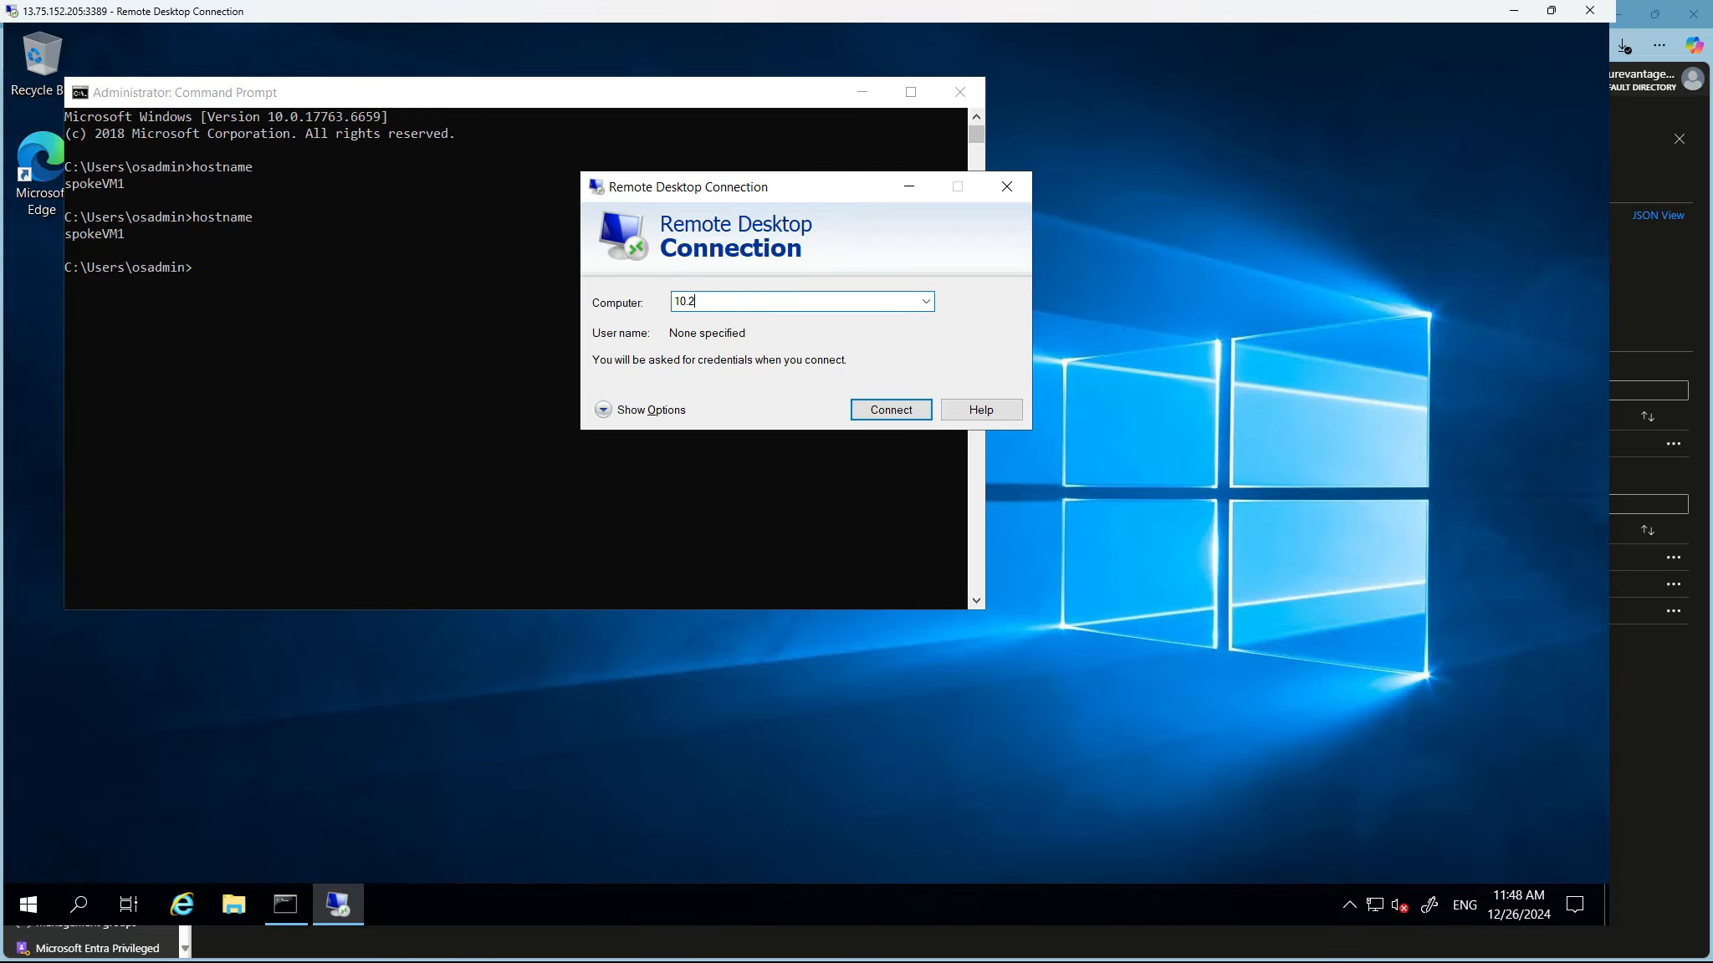
text(0.1.4)
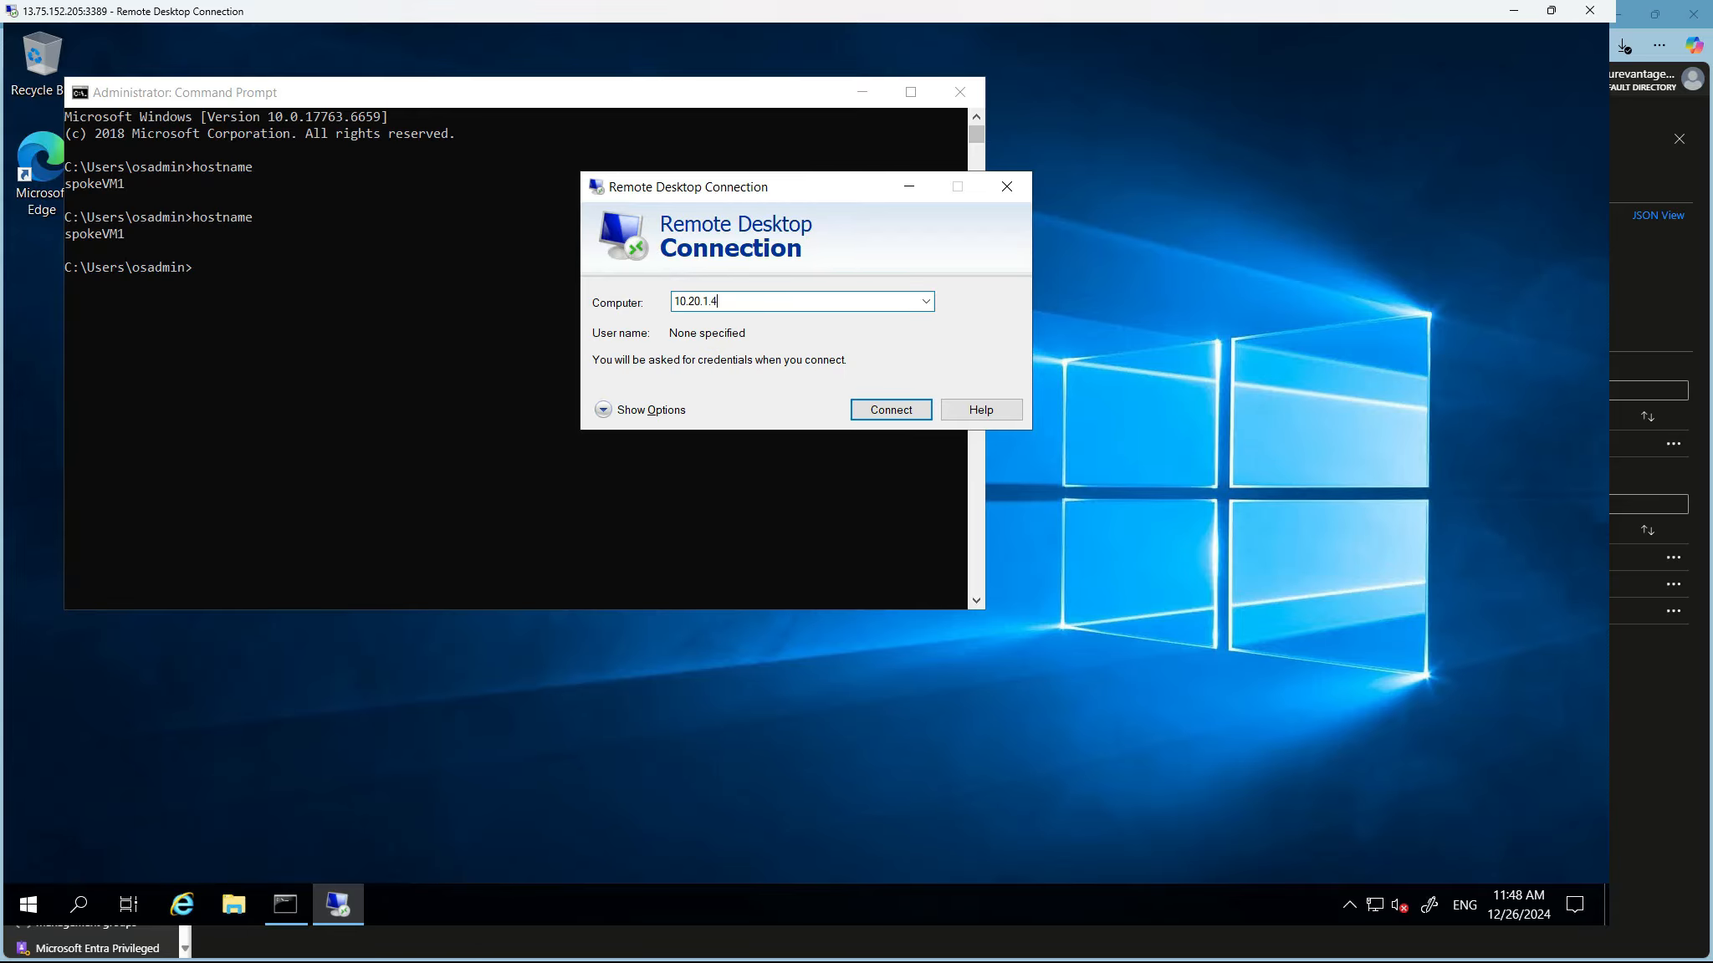
click(884, 408)
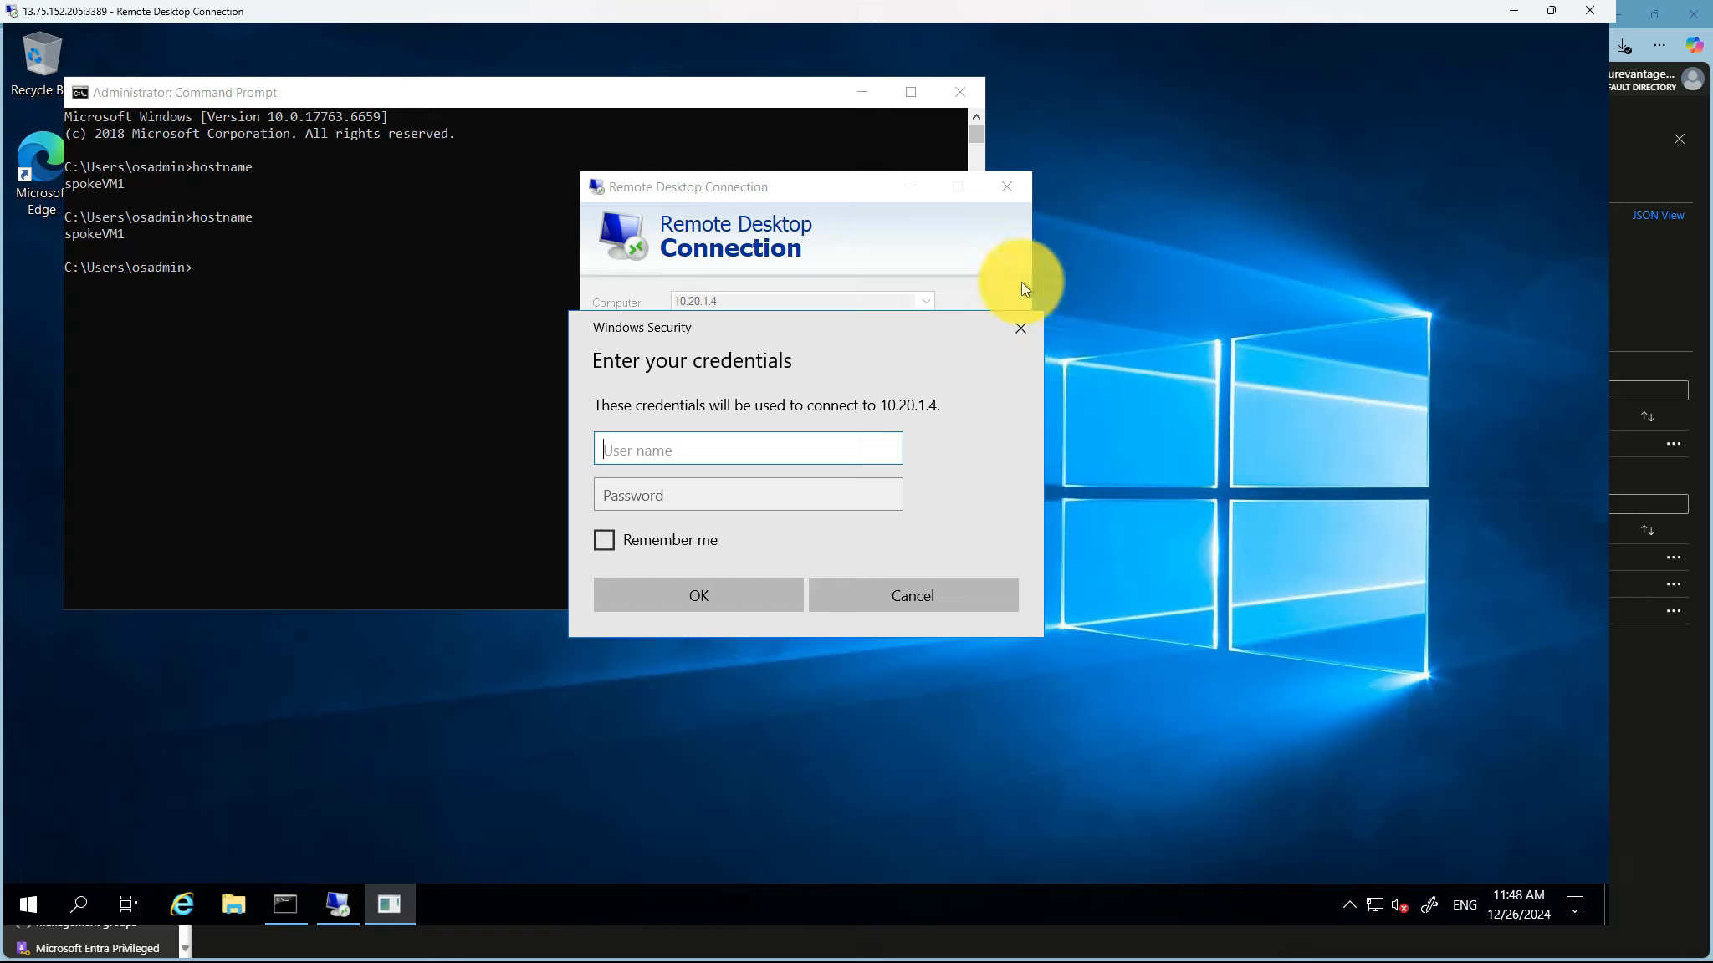
Run ipconfig in the spokeVM1 command prompt to look up its IP address.
click(306, 414)
text(ipconfig)
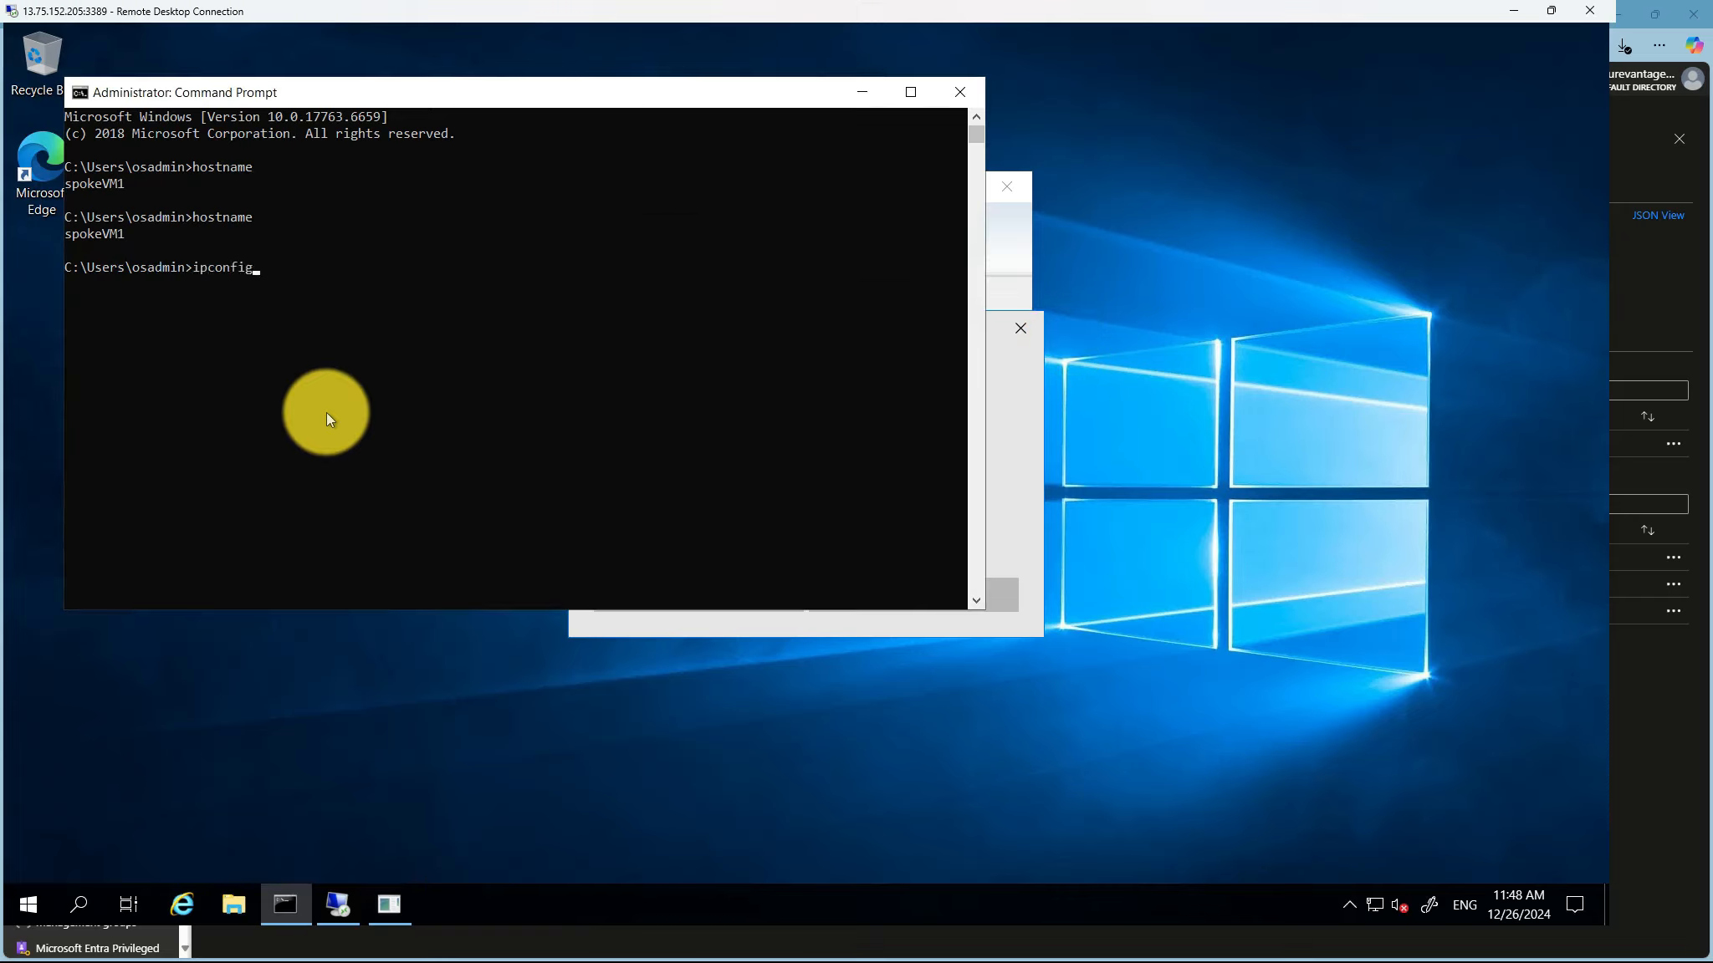
key(Return)
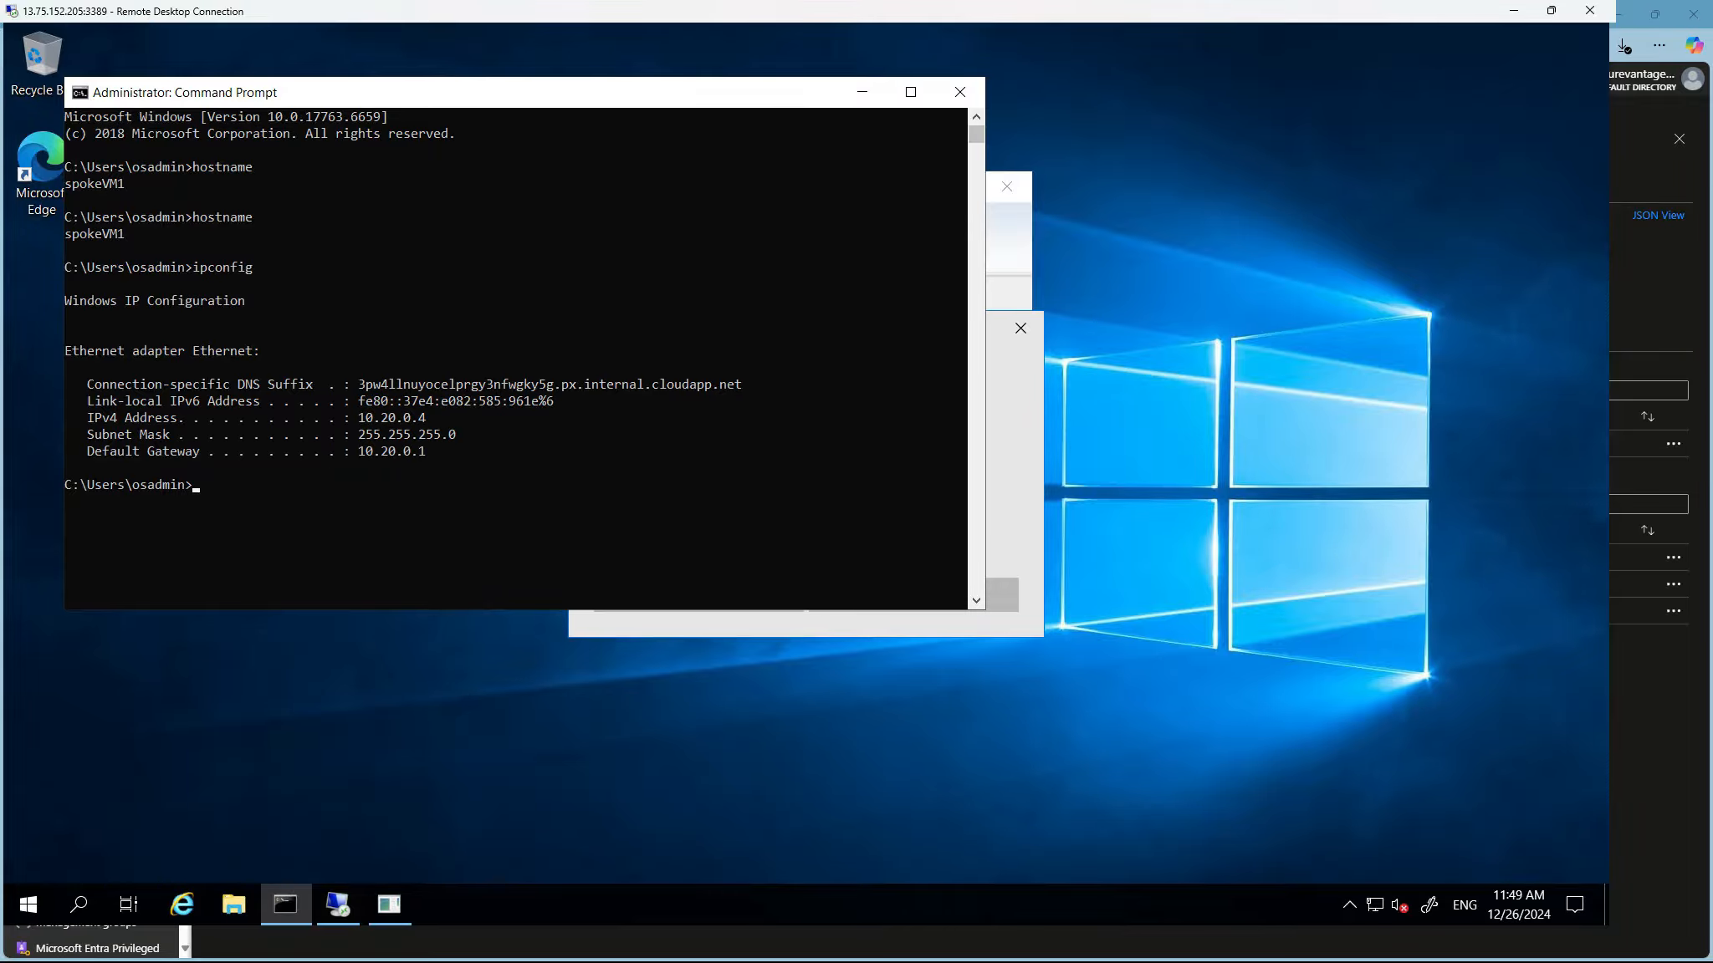
From spokeVM2, start a Remote Desktop connection to 10.20.0.4 and dismiss the credentials dialog.
key(alt+Tab)
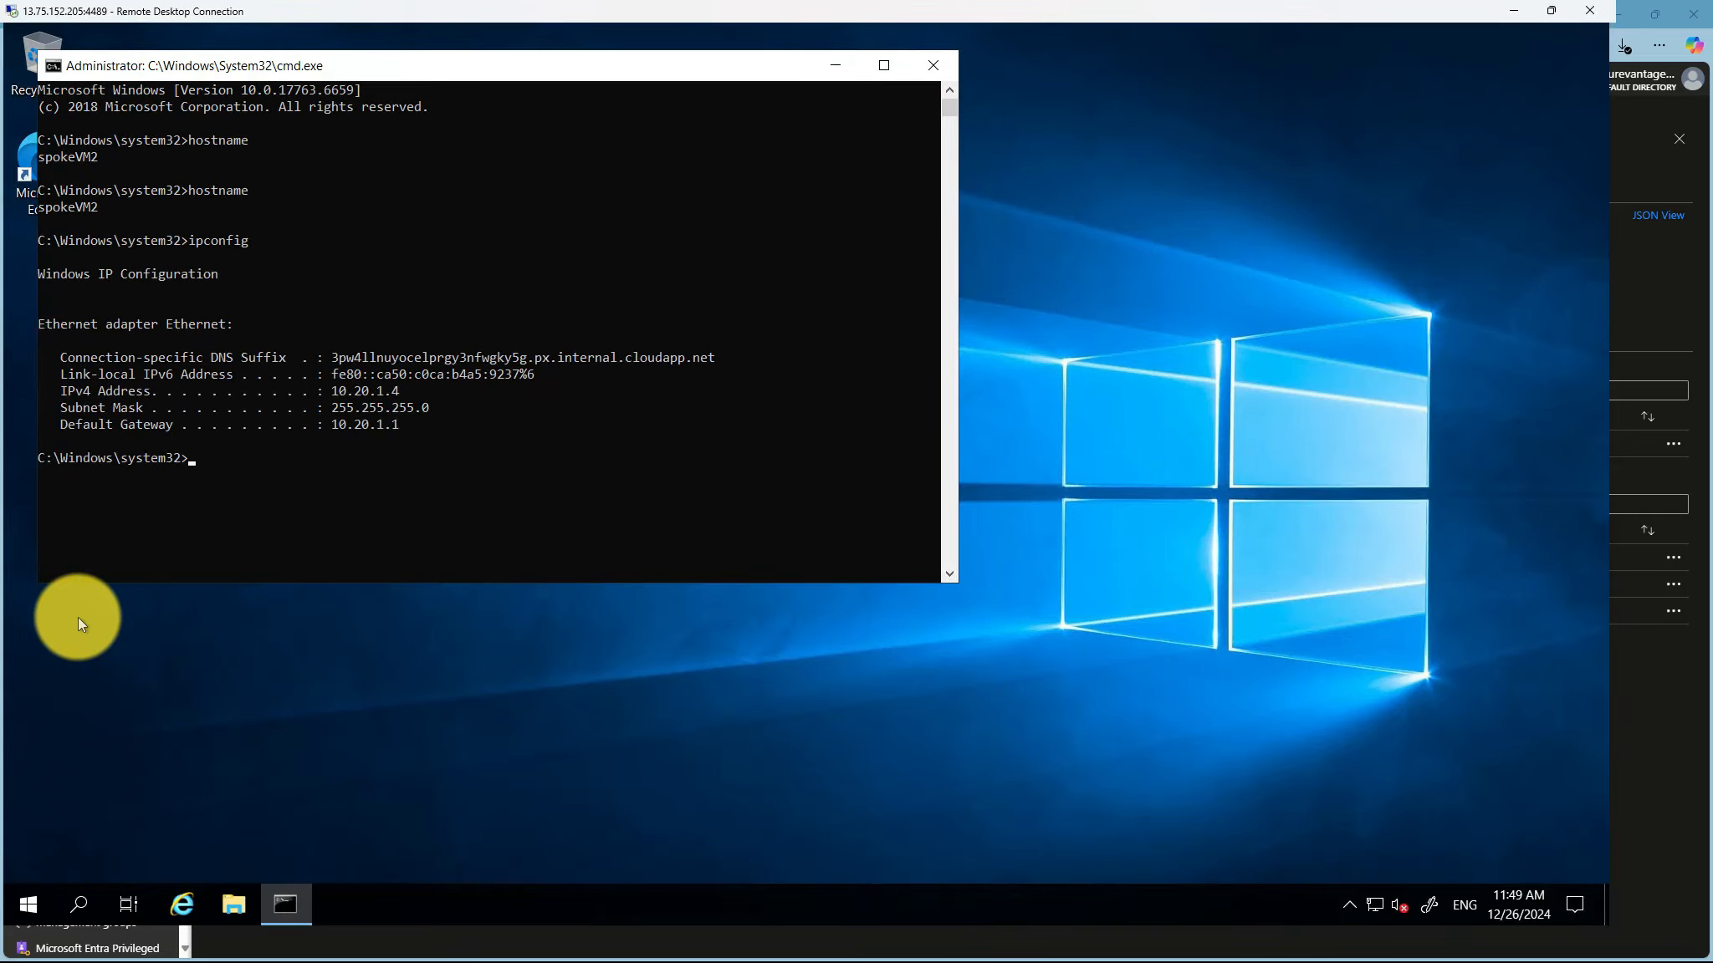
click(30, 904)
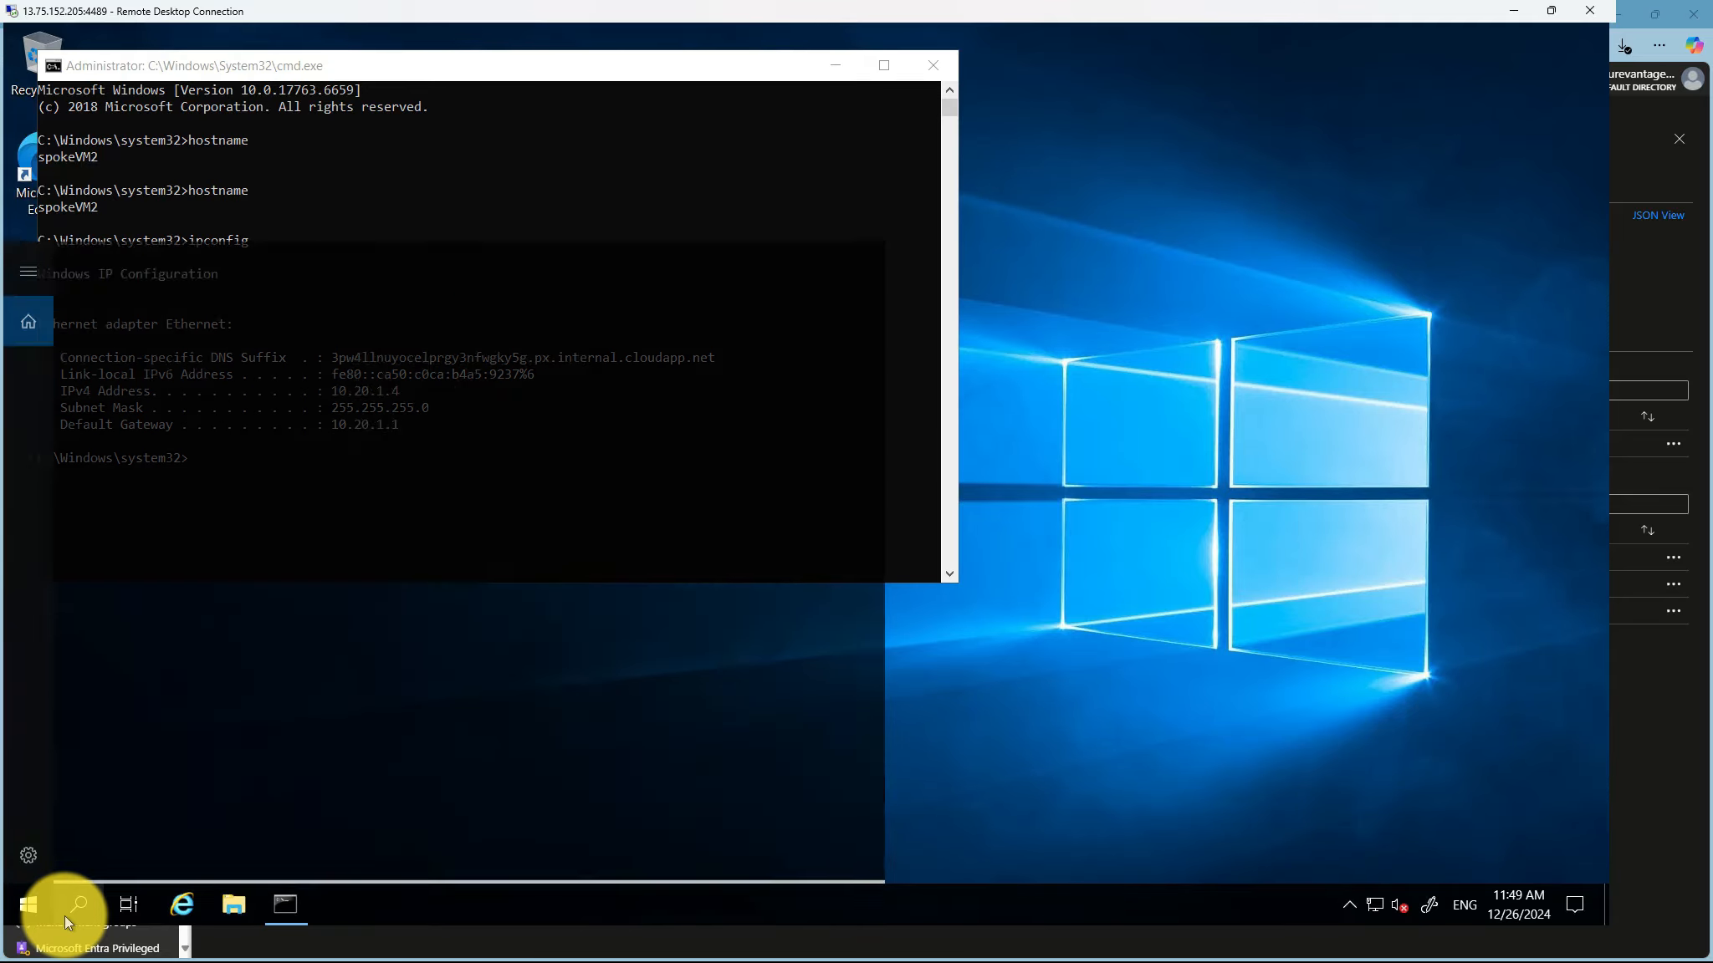
text(remote)
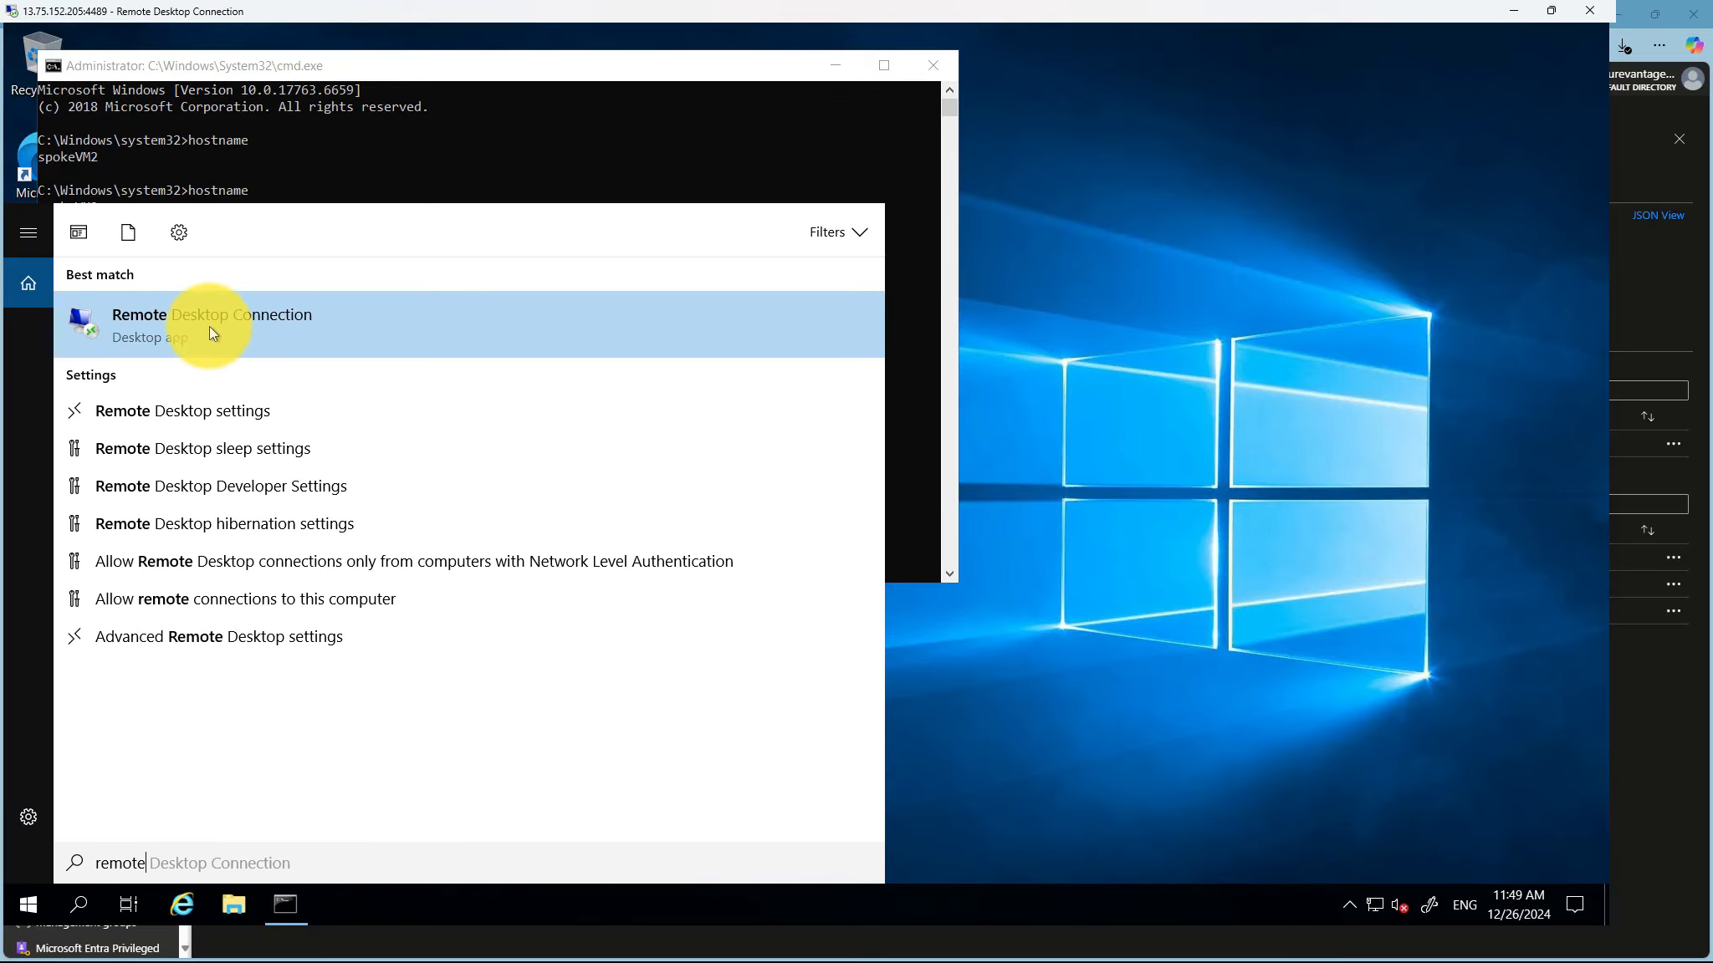
click(334, 326)
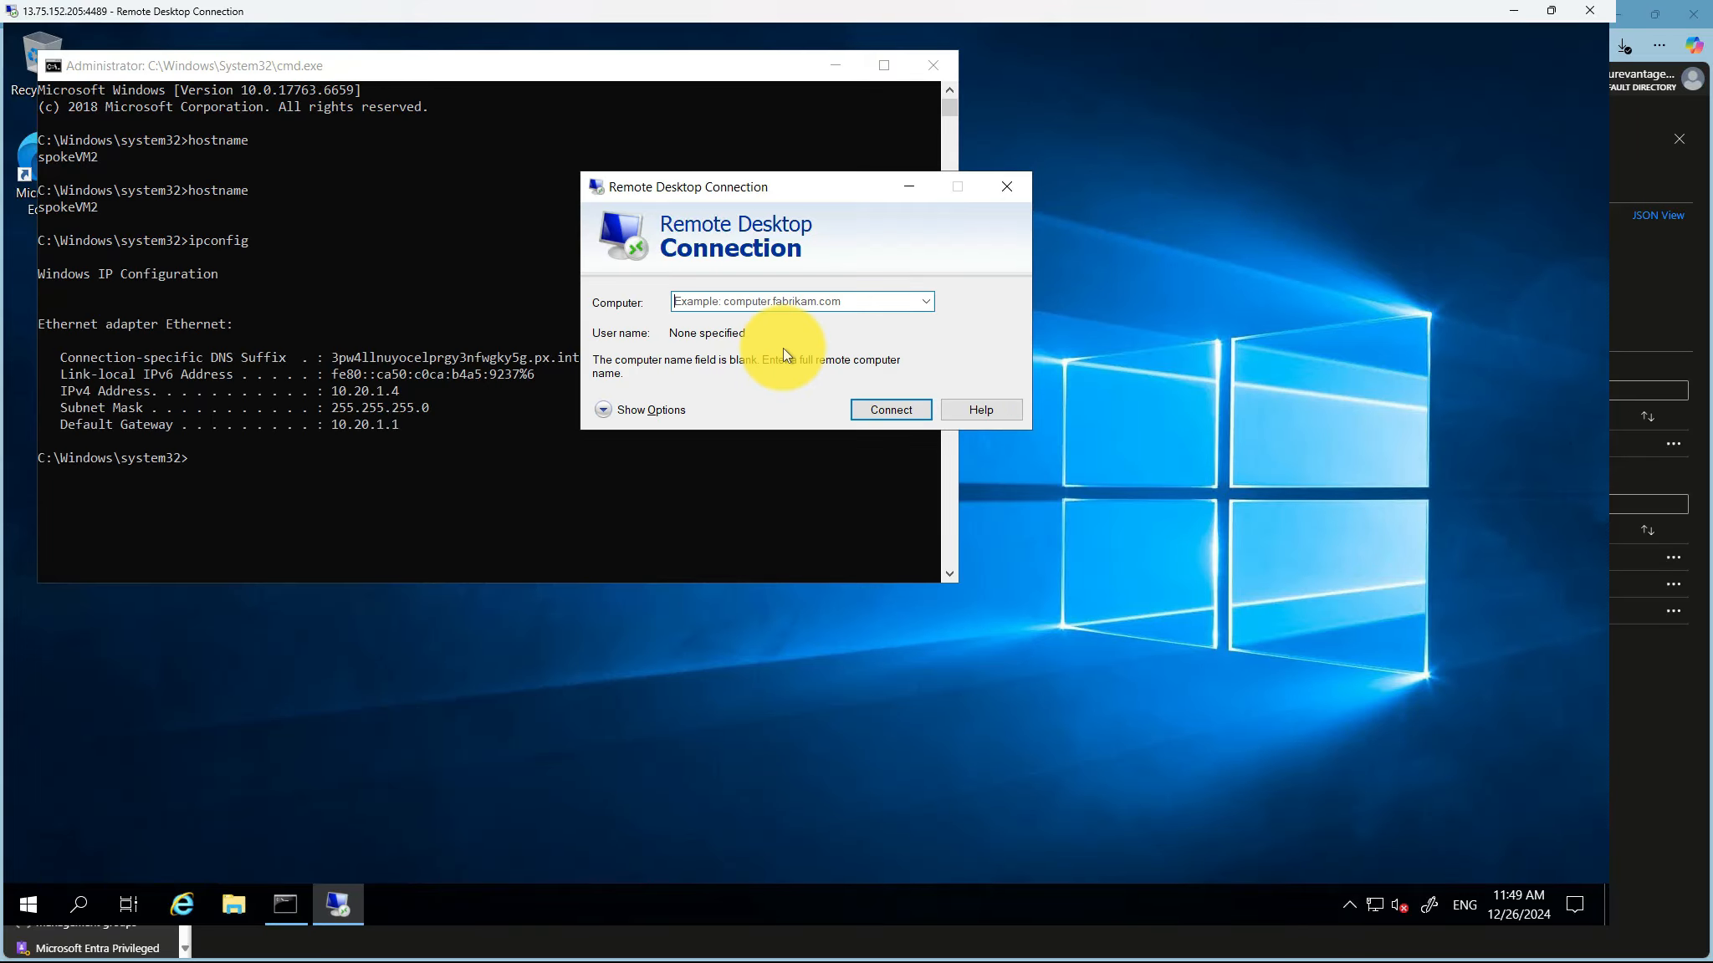
text(10.20)
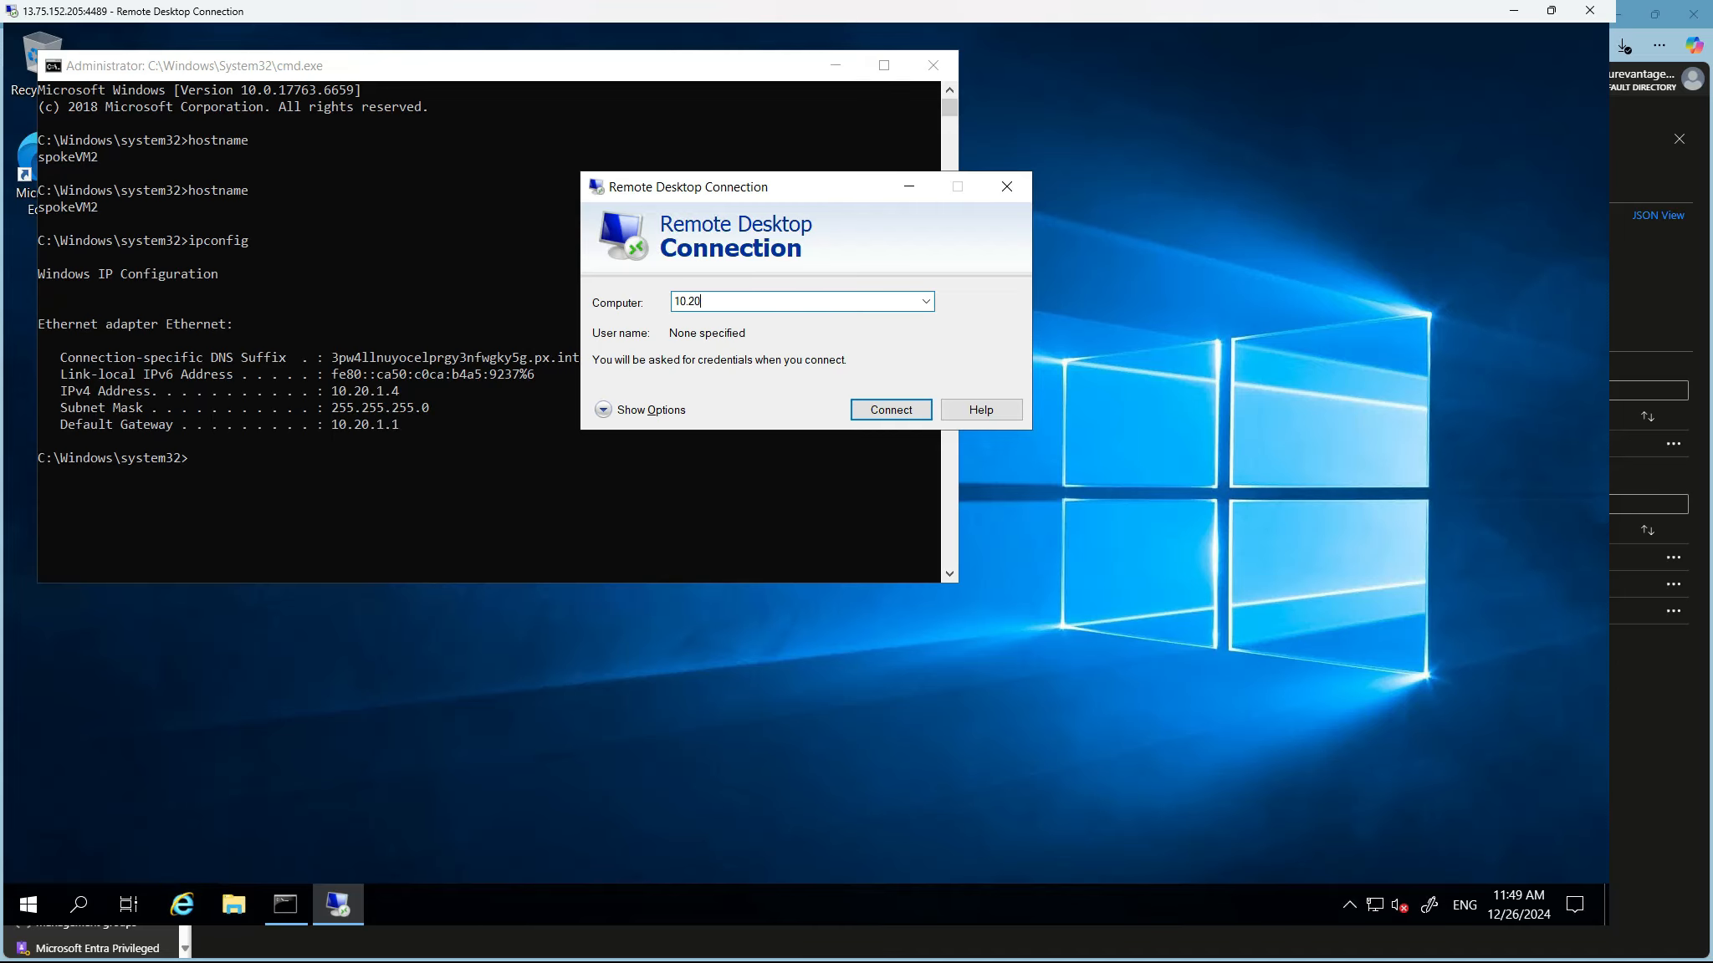
text(.0.4)
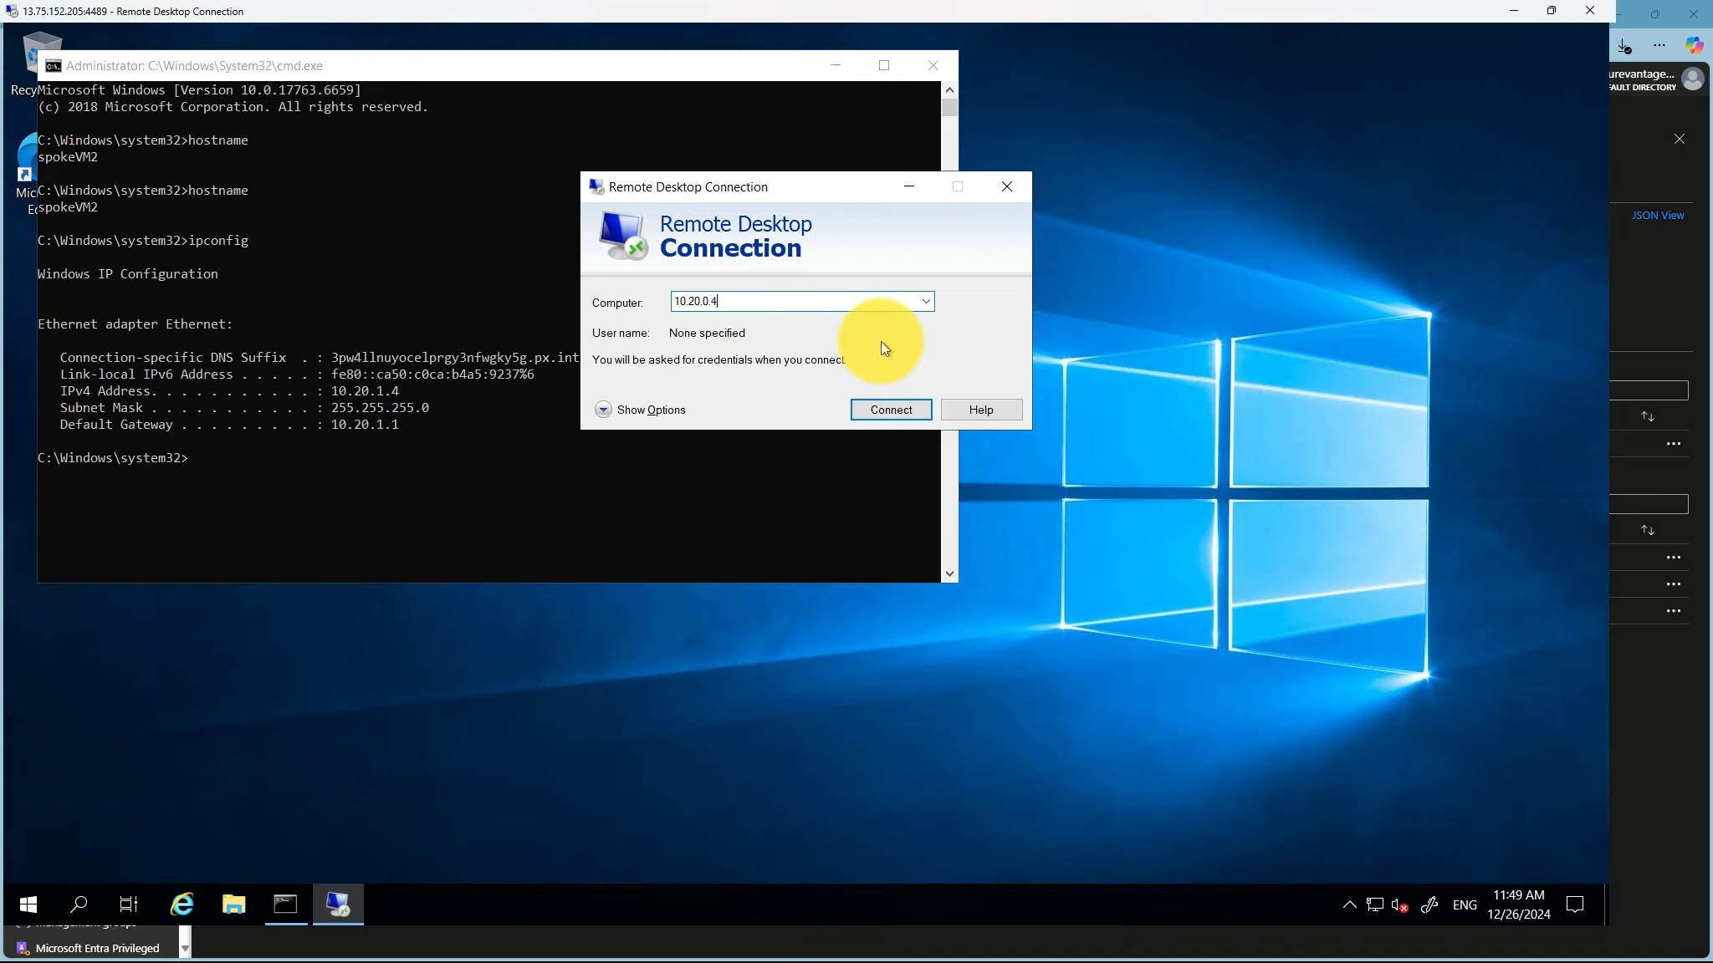
click(900, 411)
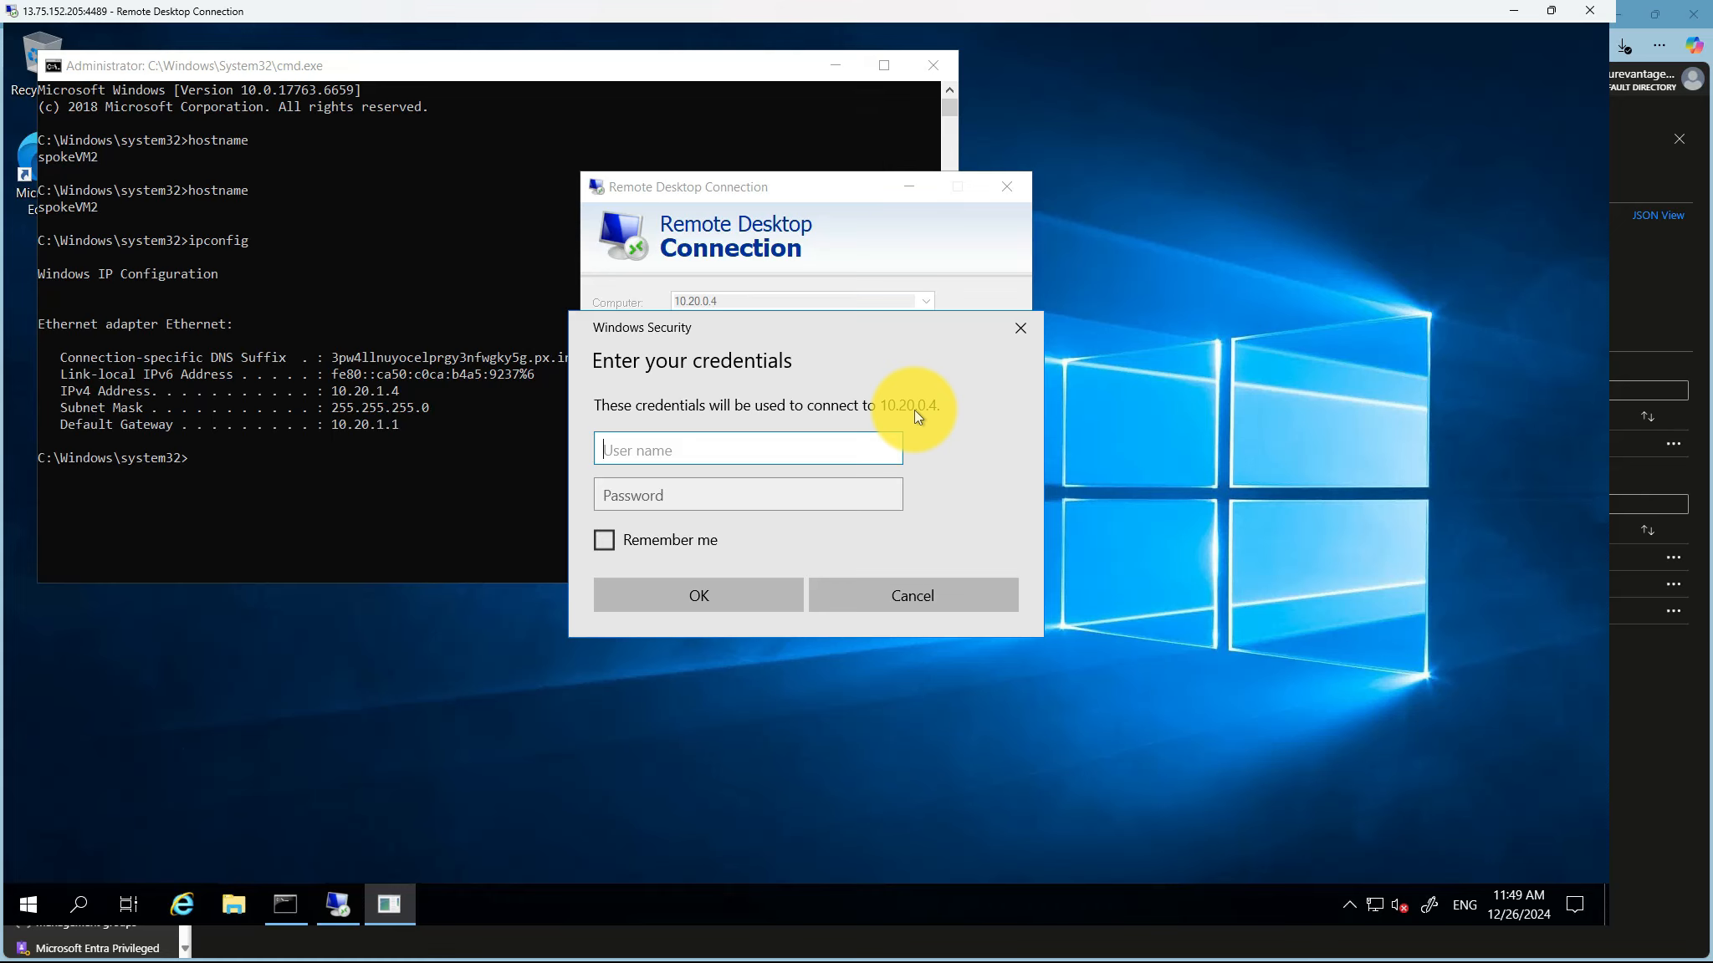
click(1022, 328)
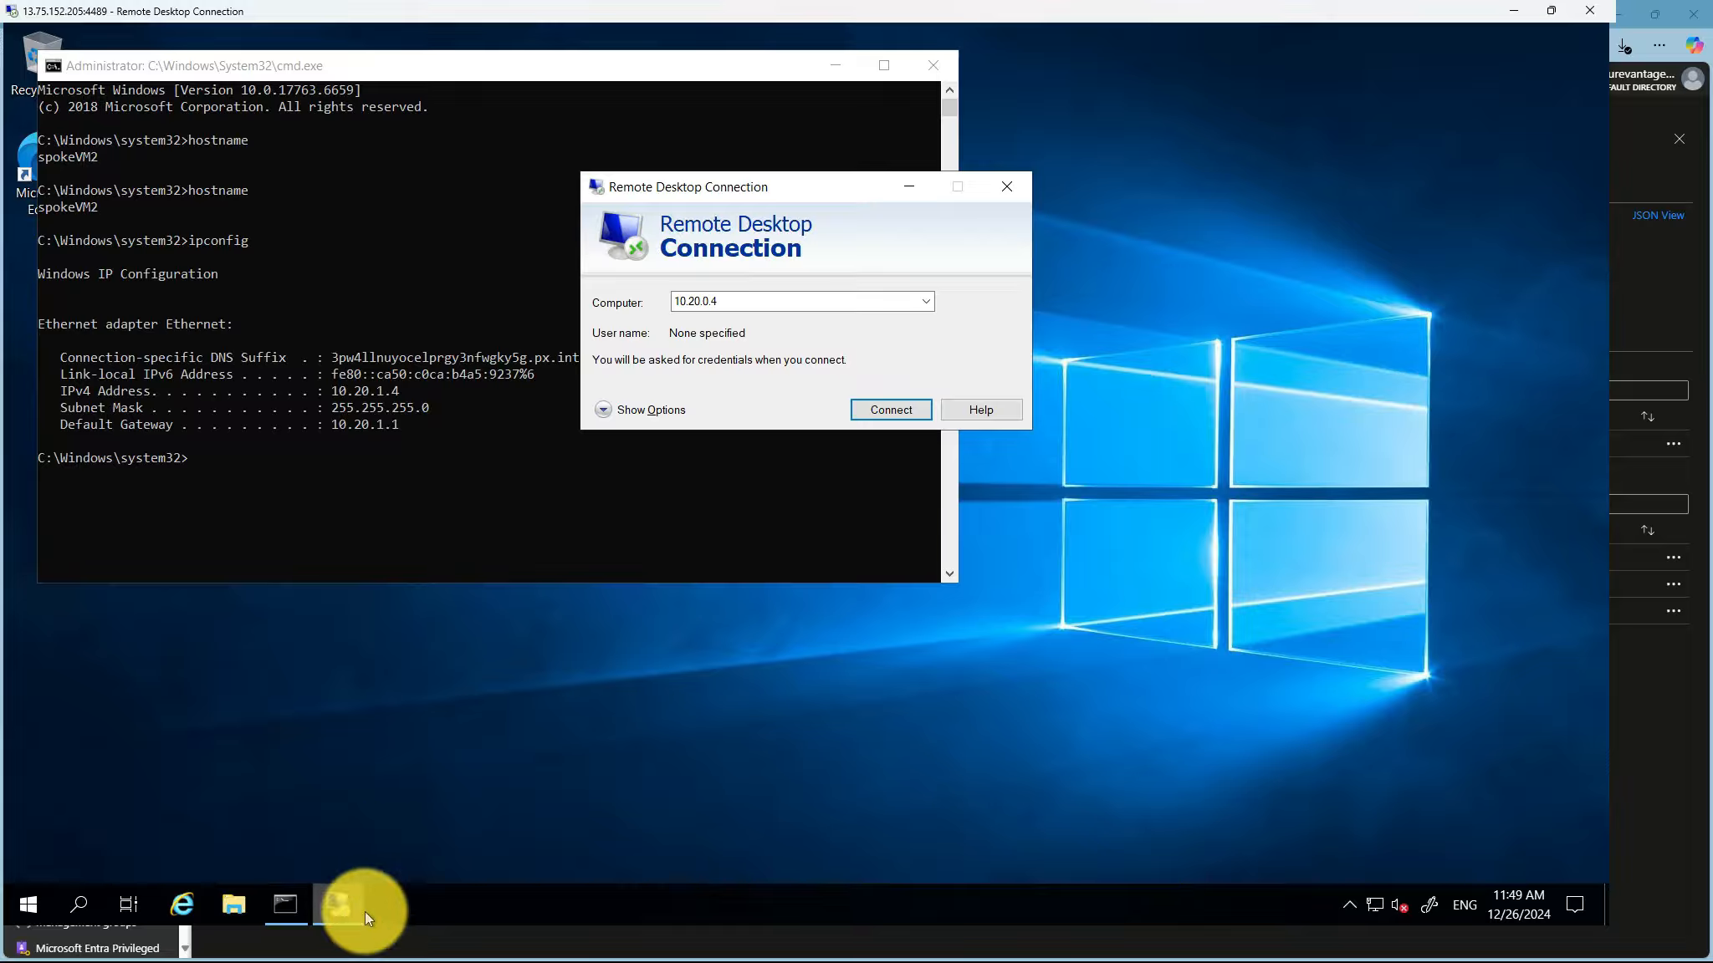
In the Remote Desktop session on port 5589, open Command Prompt and run ipconfig to look up its IP address.
mouse_move(343, 903)
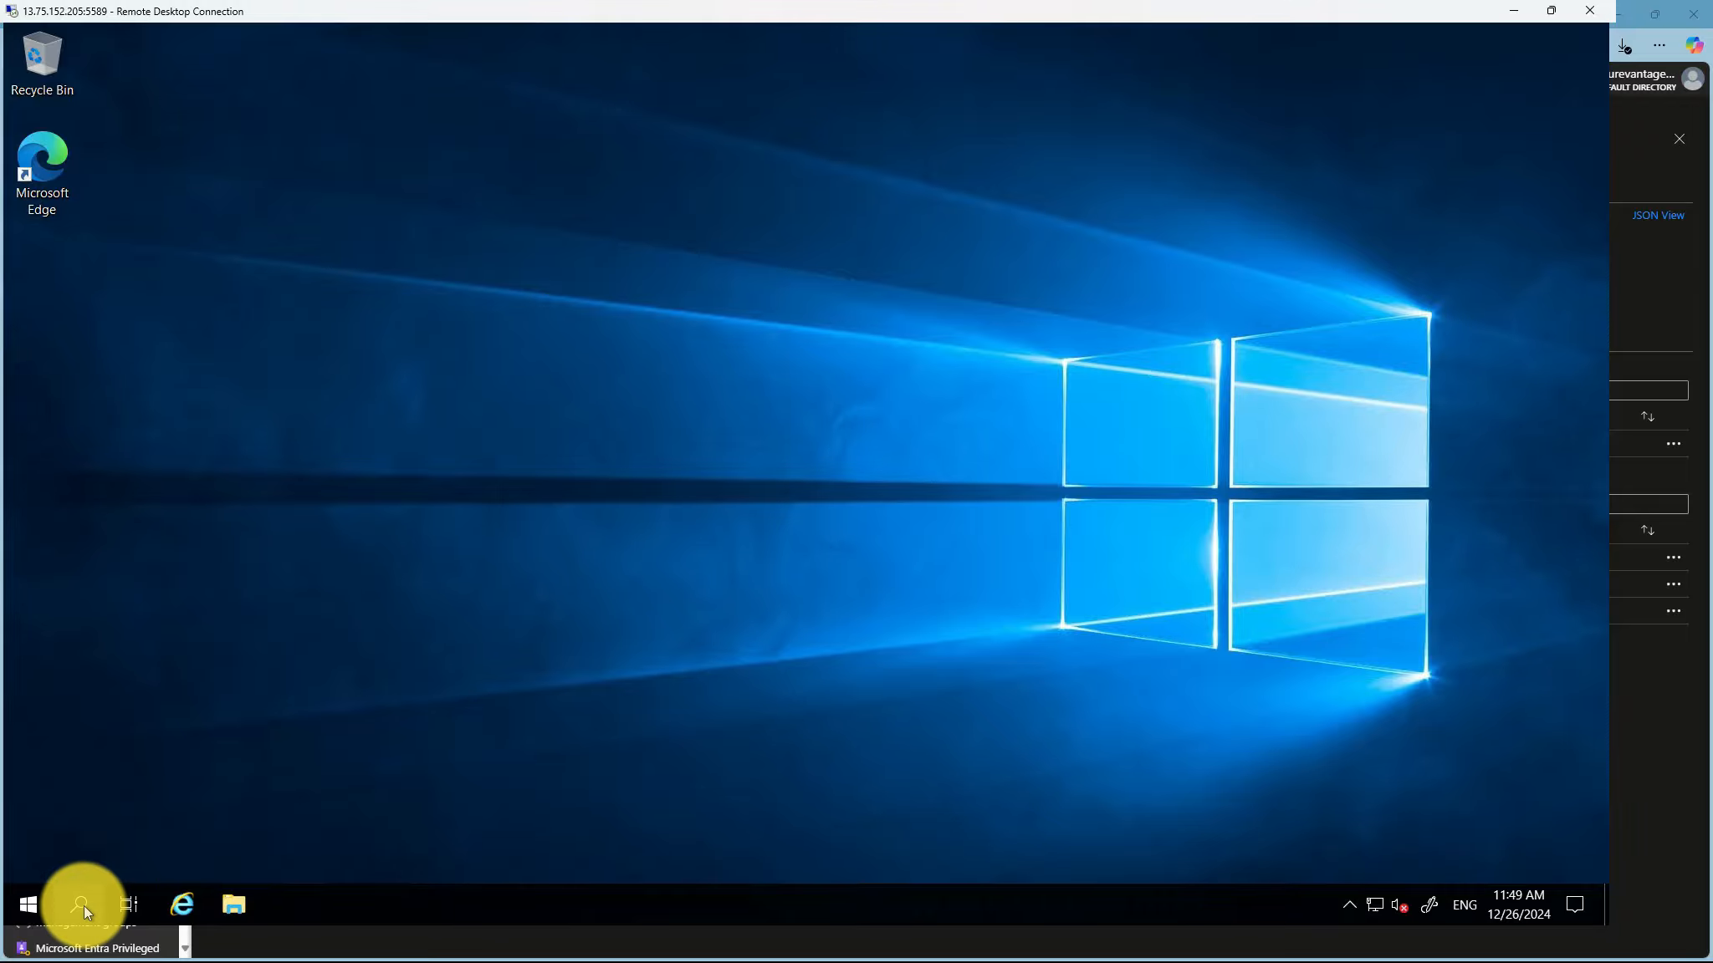
click(82, 905)
text(cmd)
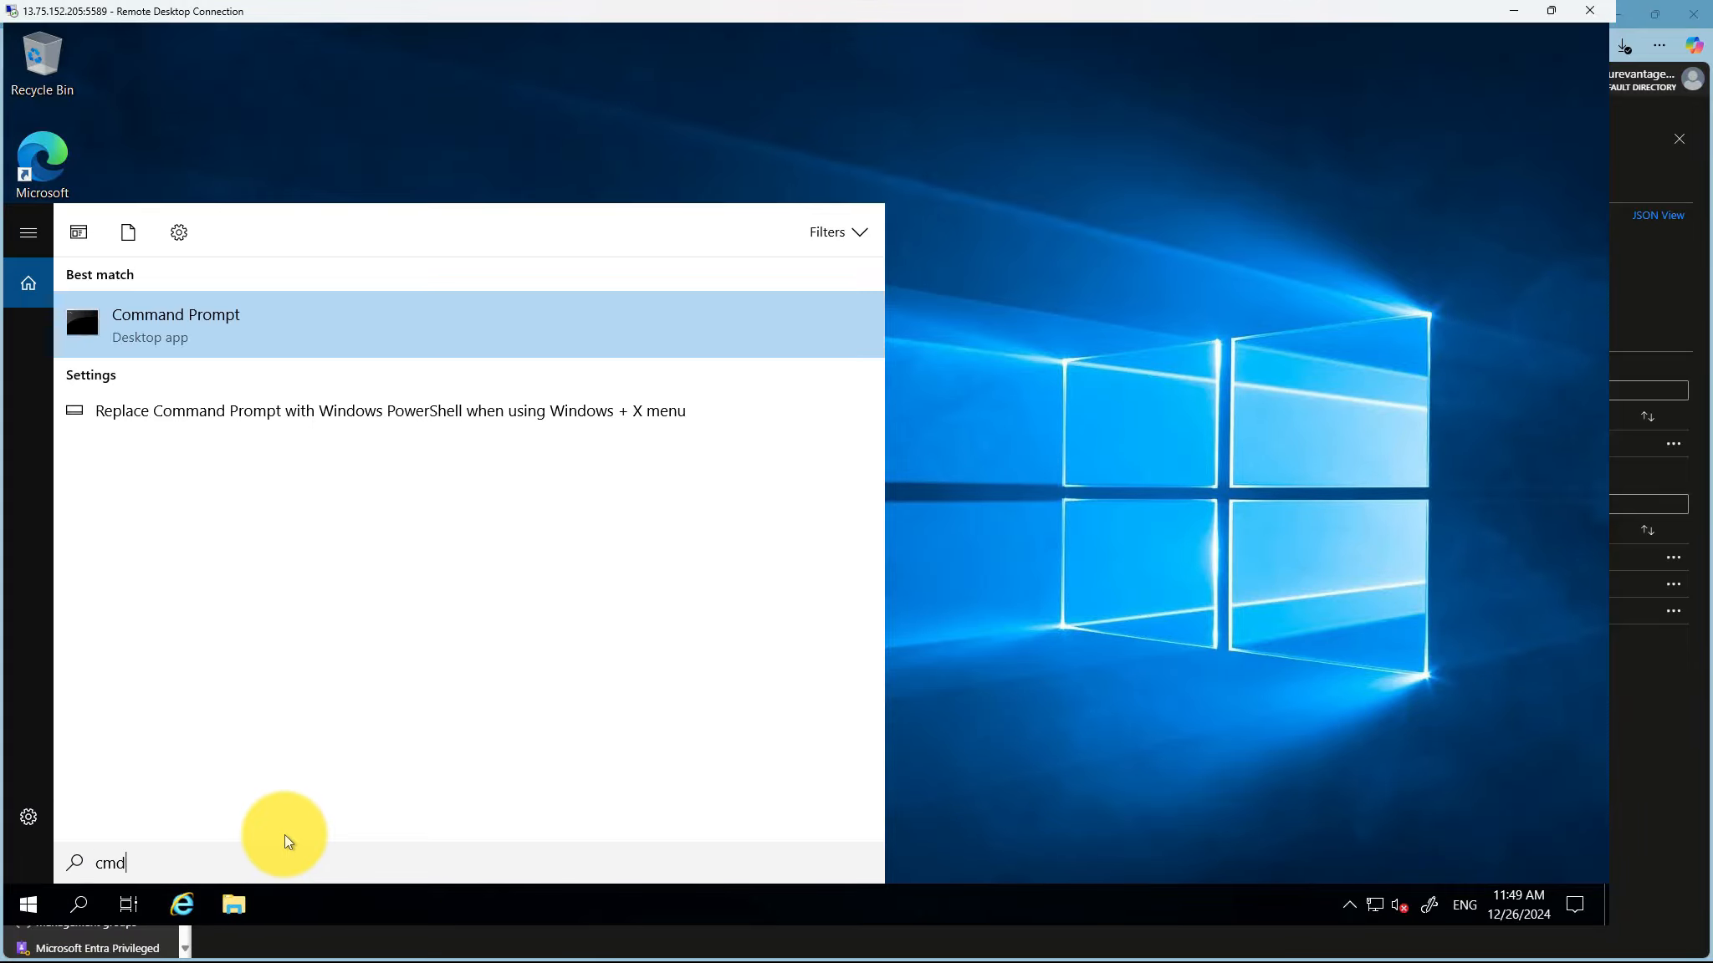
key(Return)
text(ipconfig)
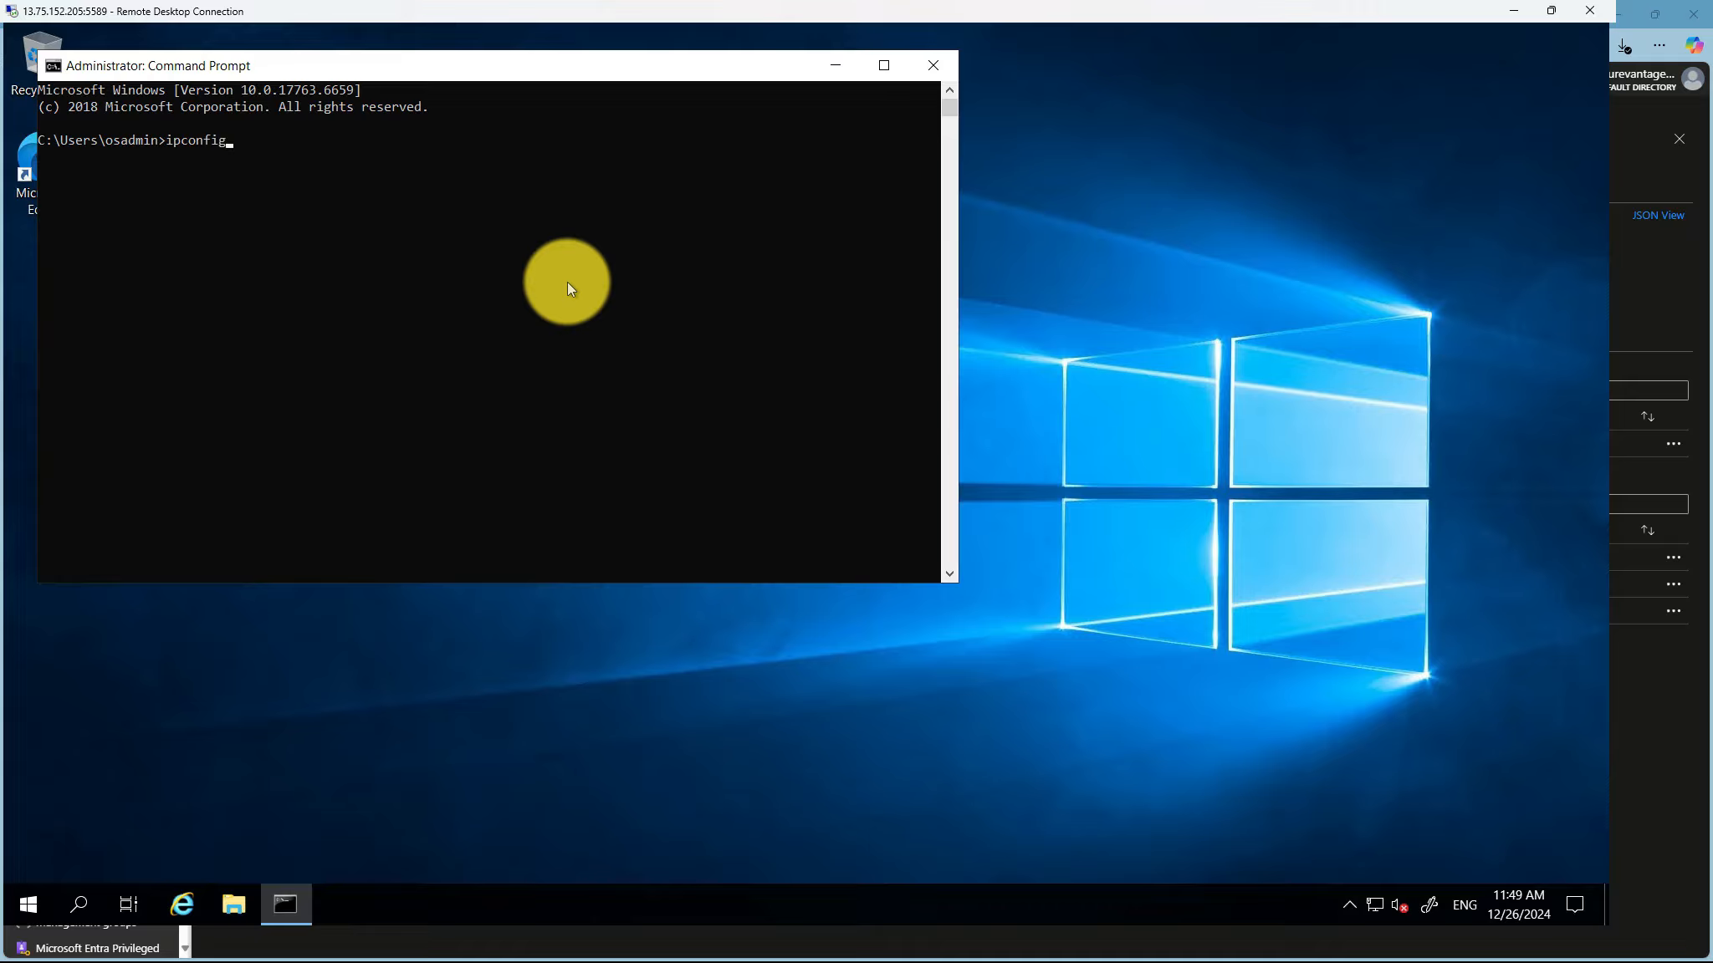
key(Return)
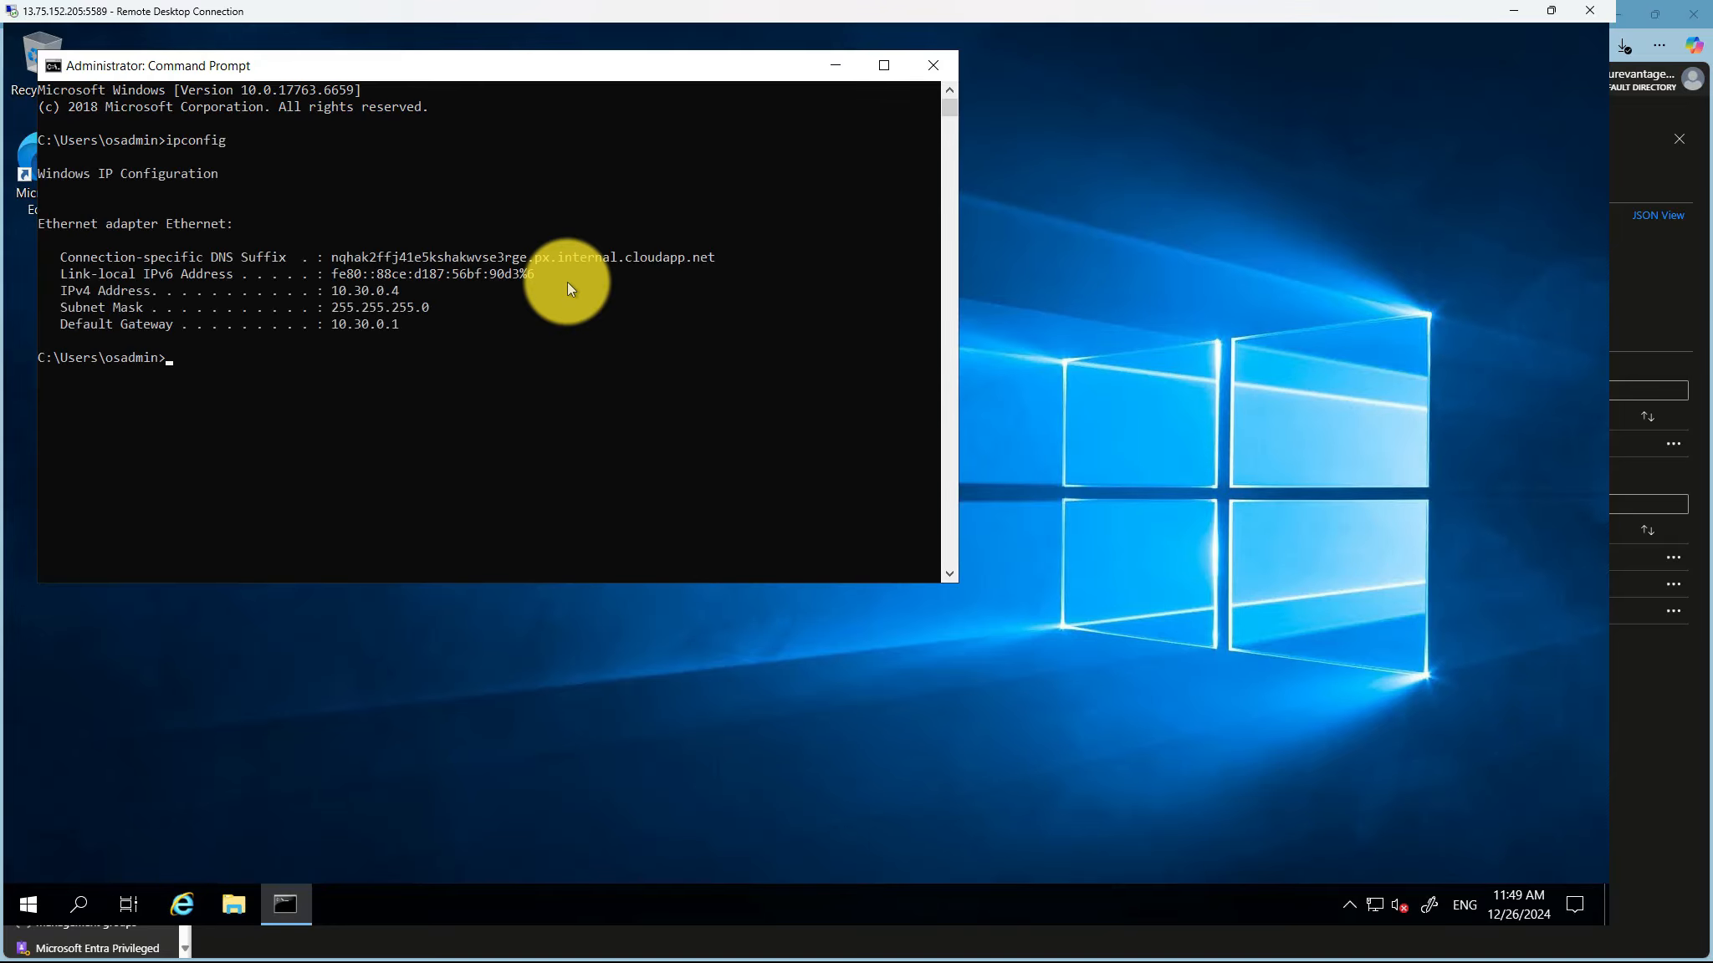
Run hostname in the port 5589 session's command prompt to look up the VM name, and minimize that session.
text(hostname)
key(Return)
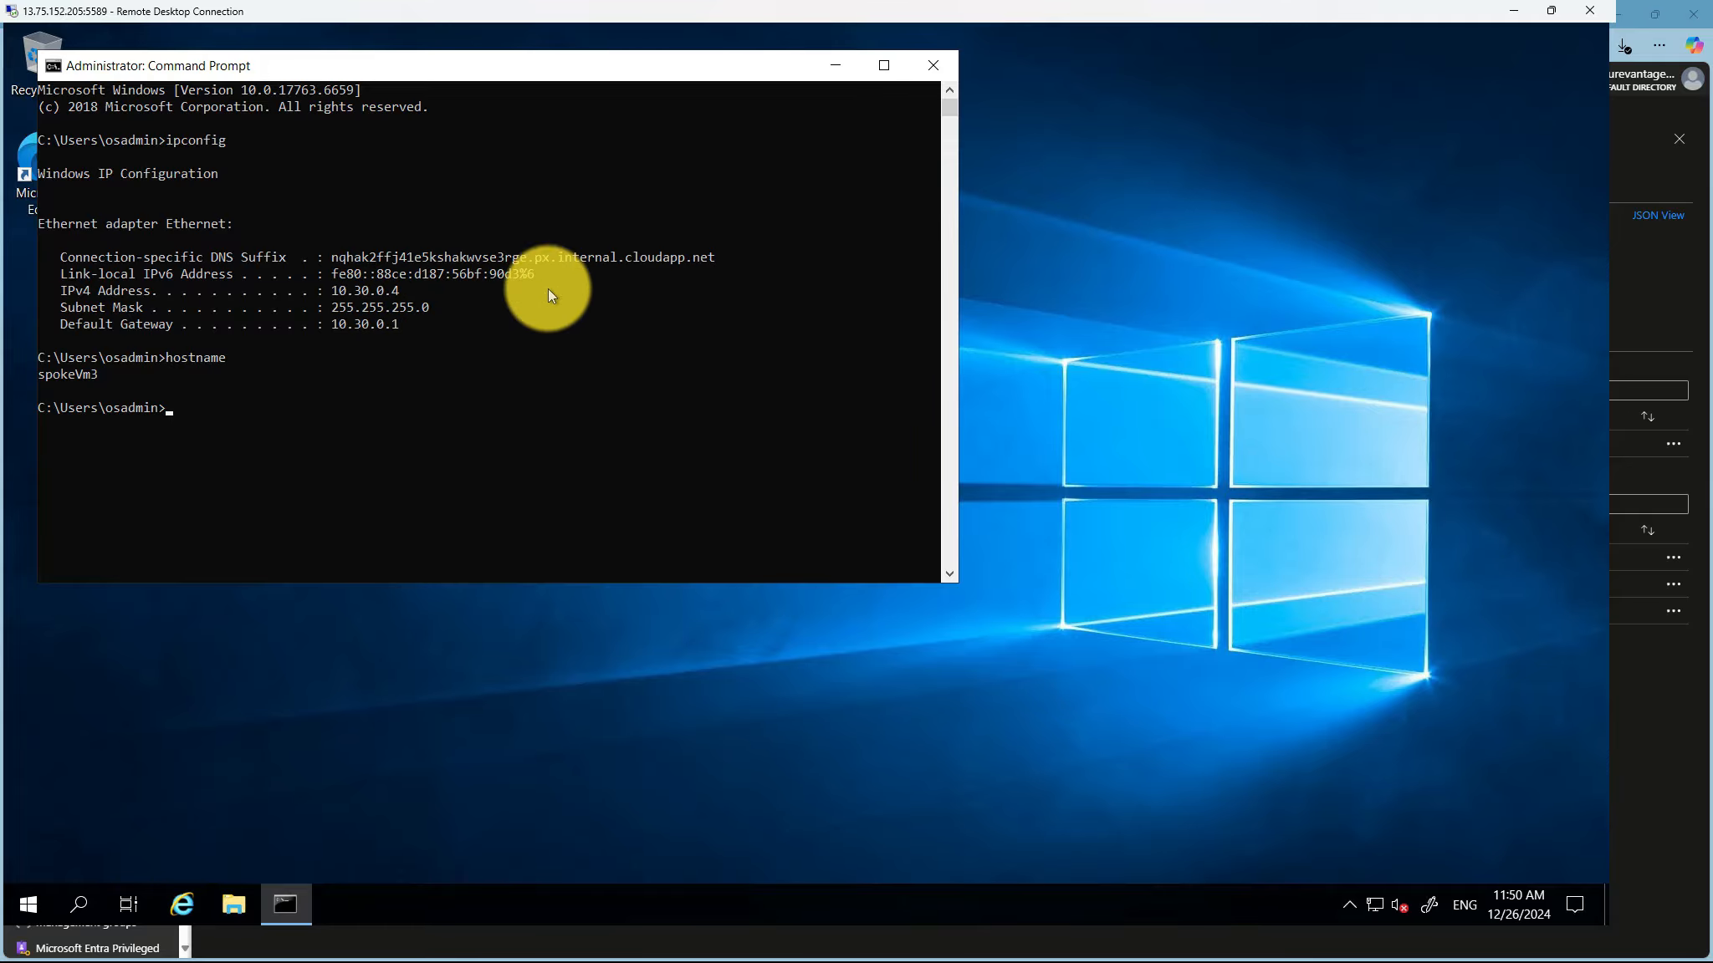
click(1514, 12)
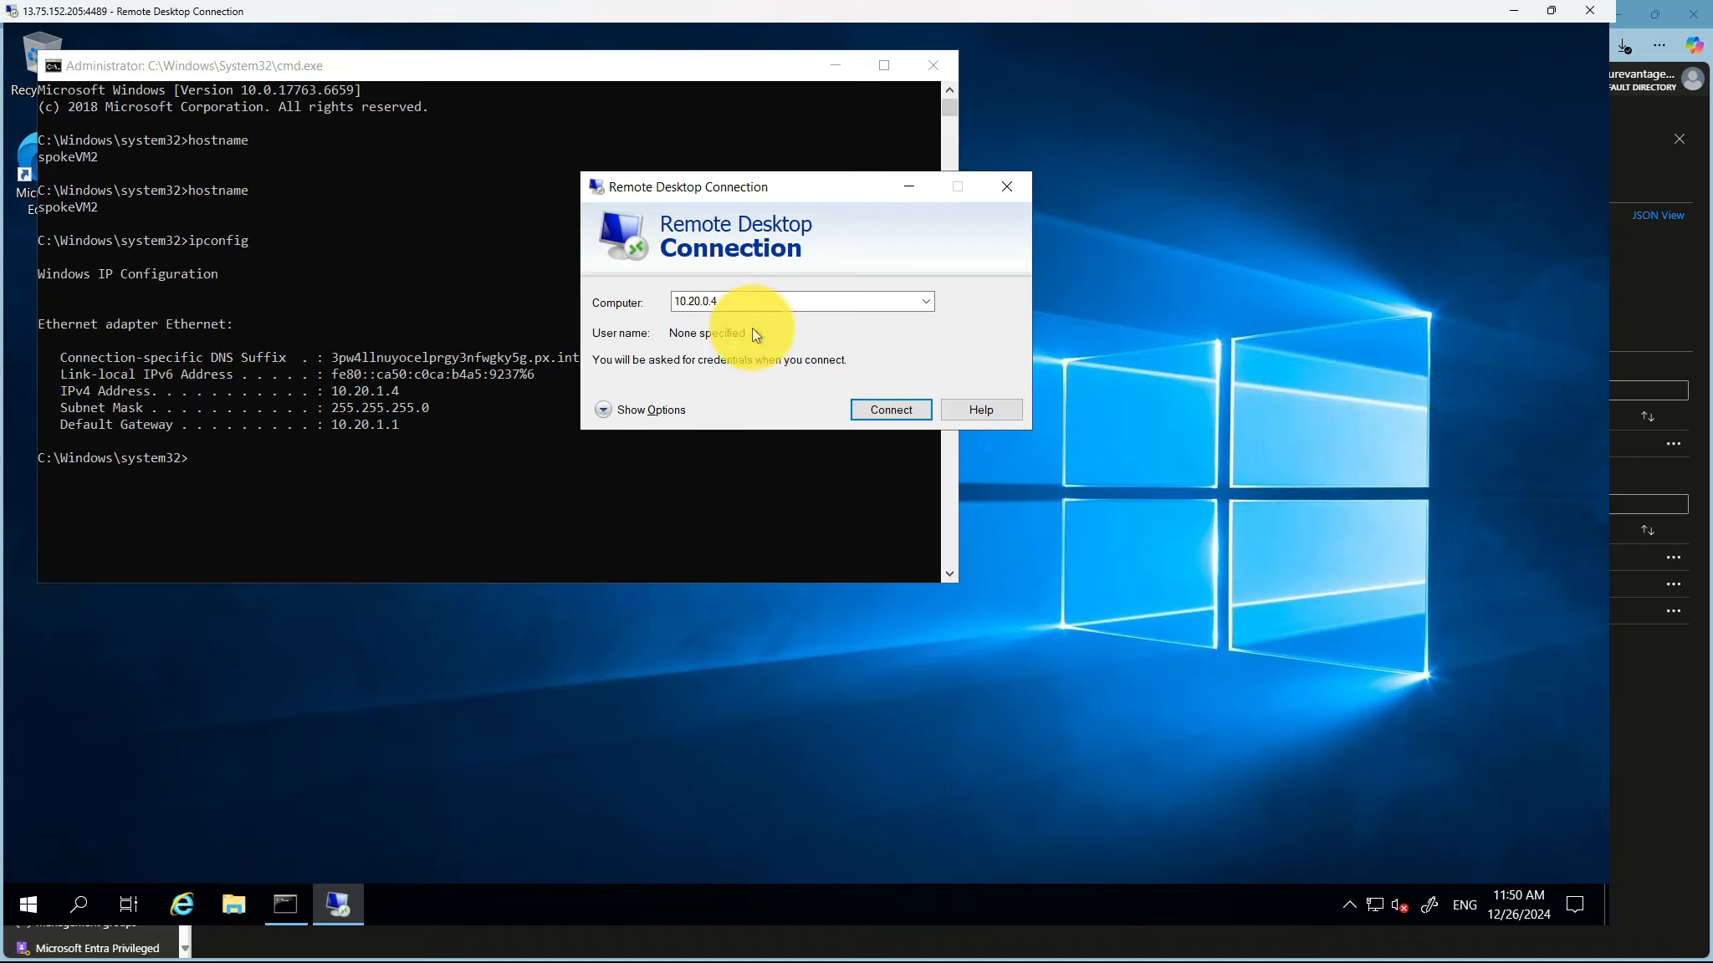
From spokeVM2, try a Remote Desktop connection to 10.30.0.4 and dismiss the message.
click(768, 307)
click(770, 306)
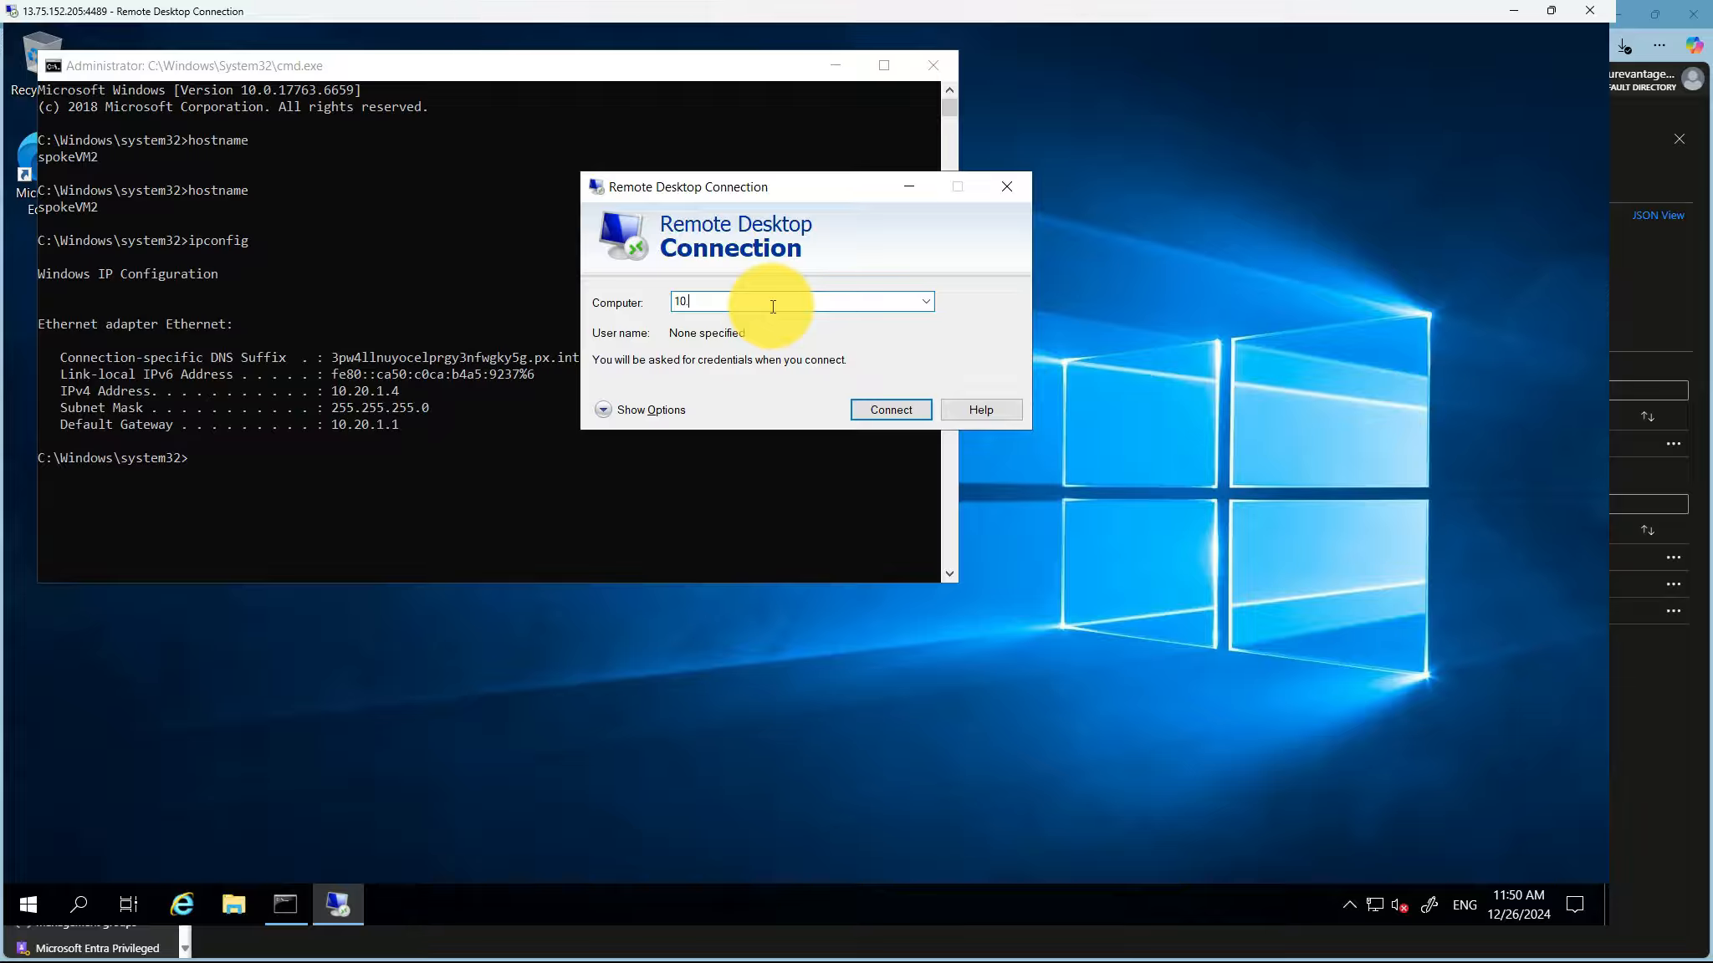
text(.30.0.4)
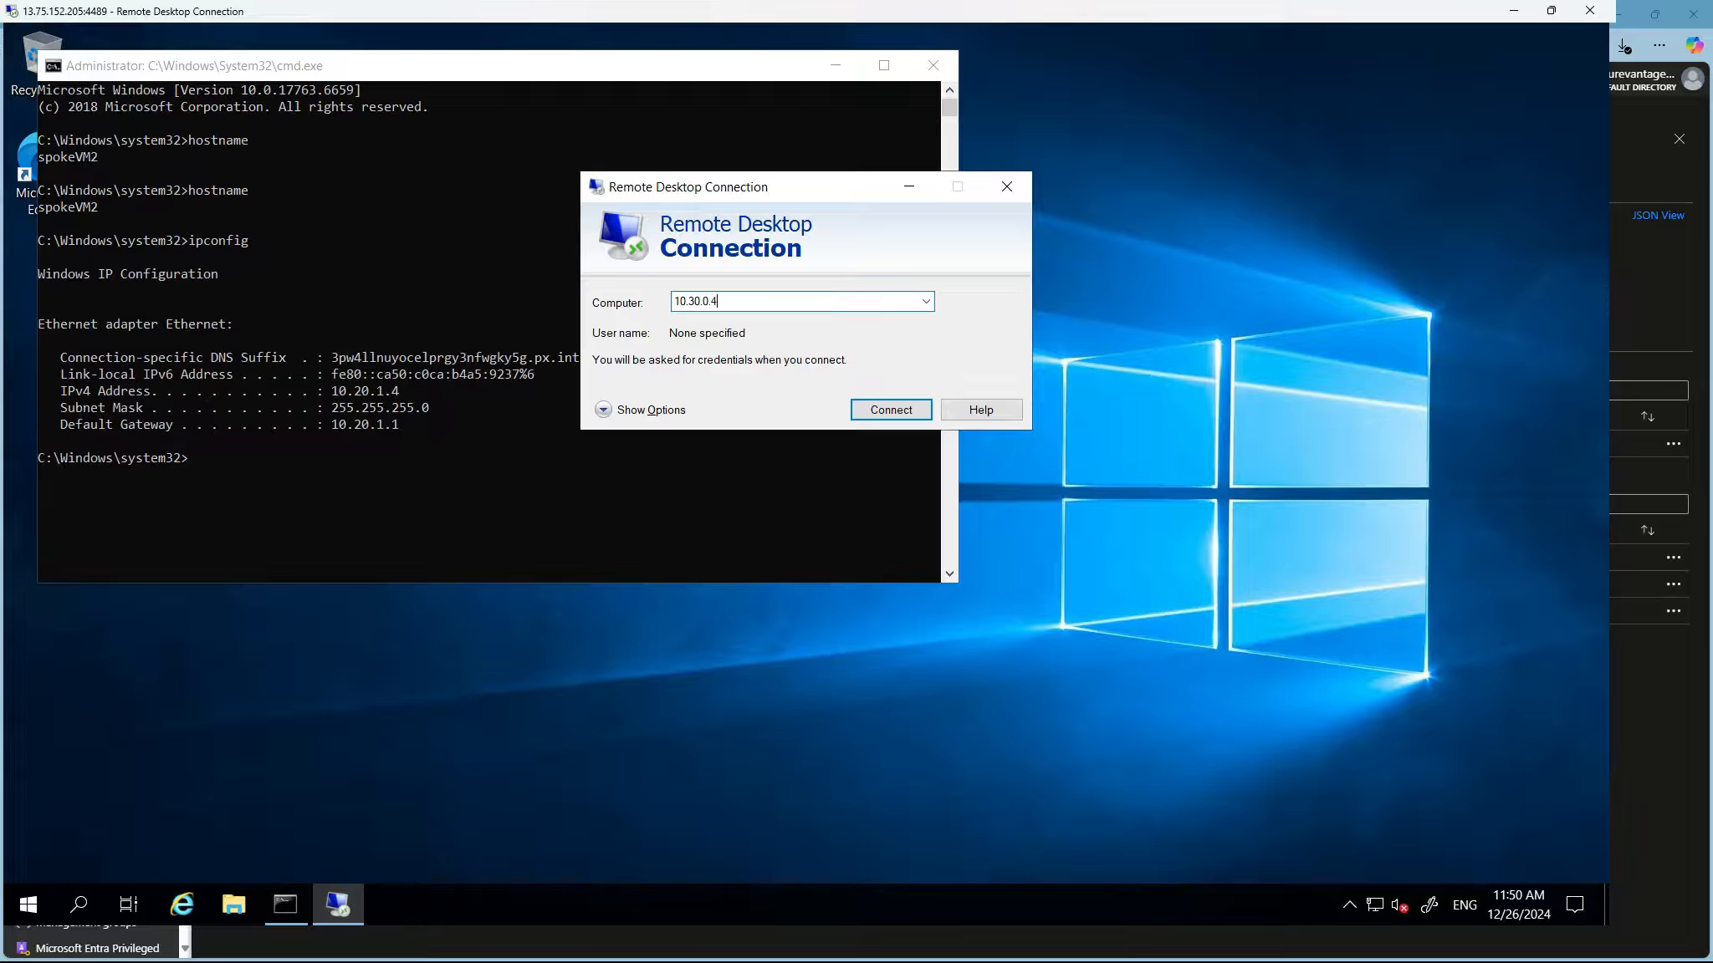
click(896, 408)
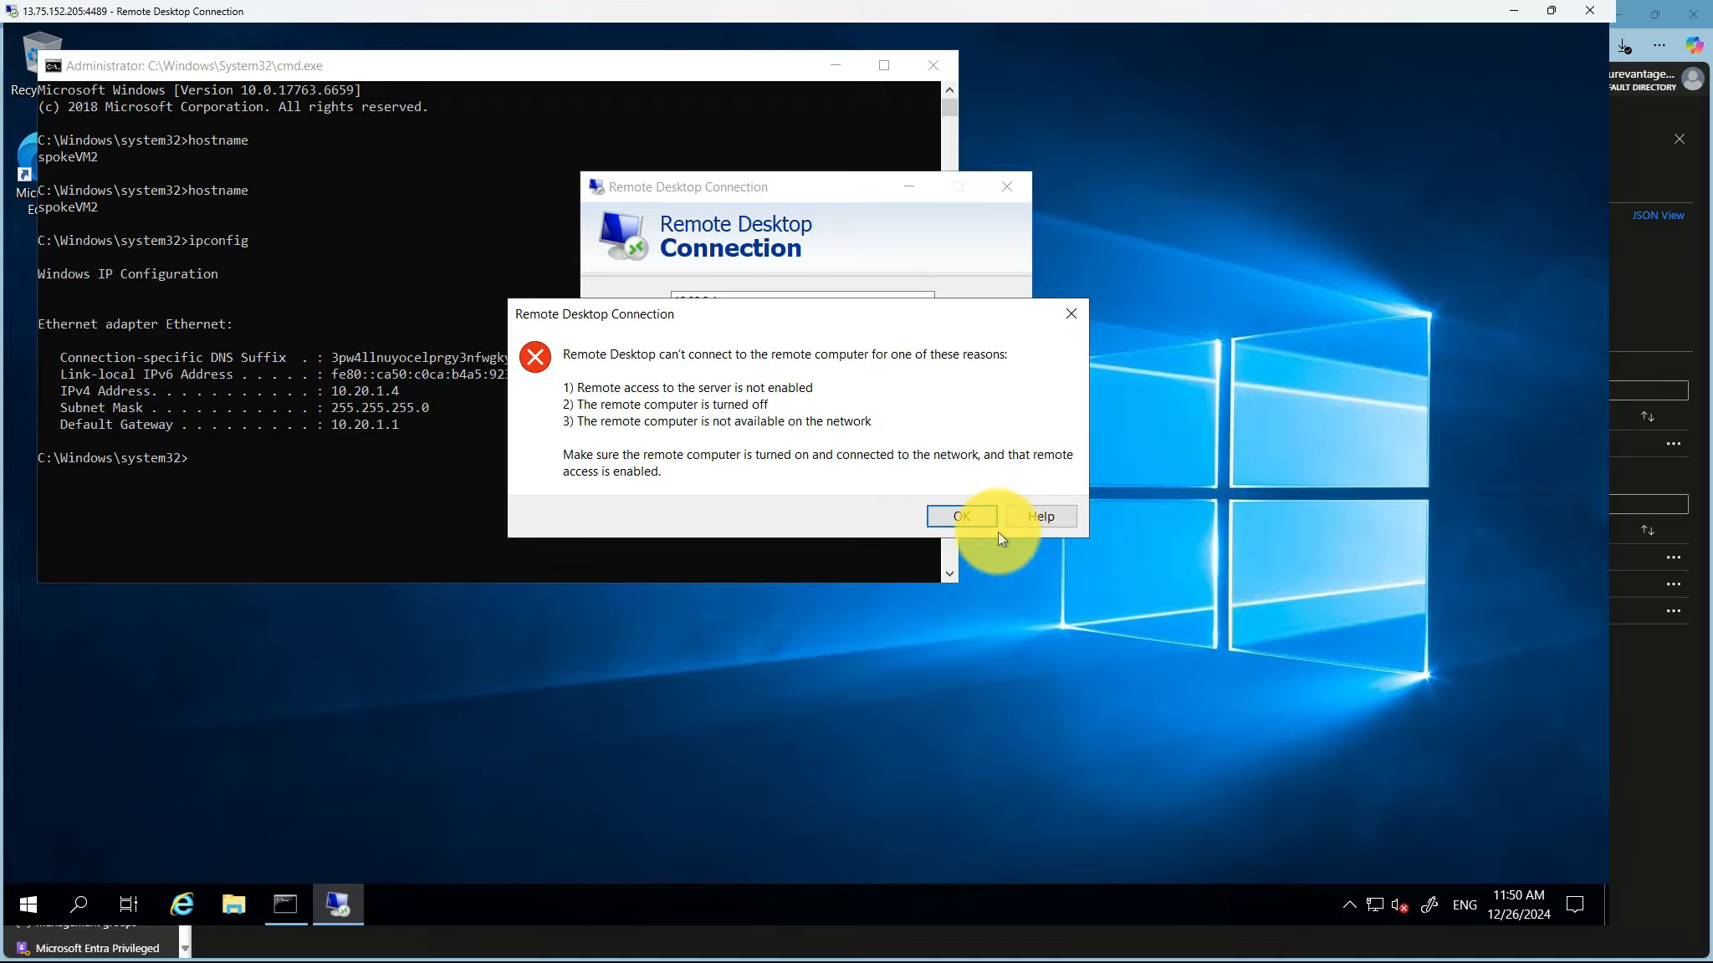
click(975, 517)
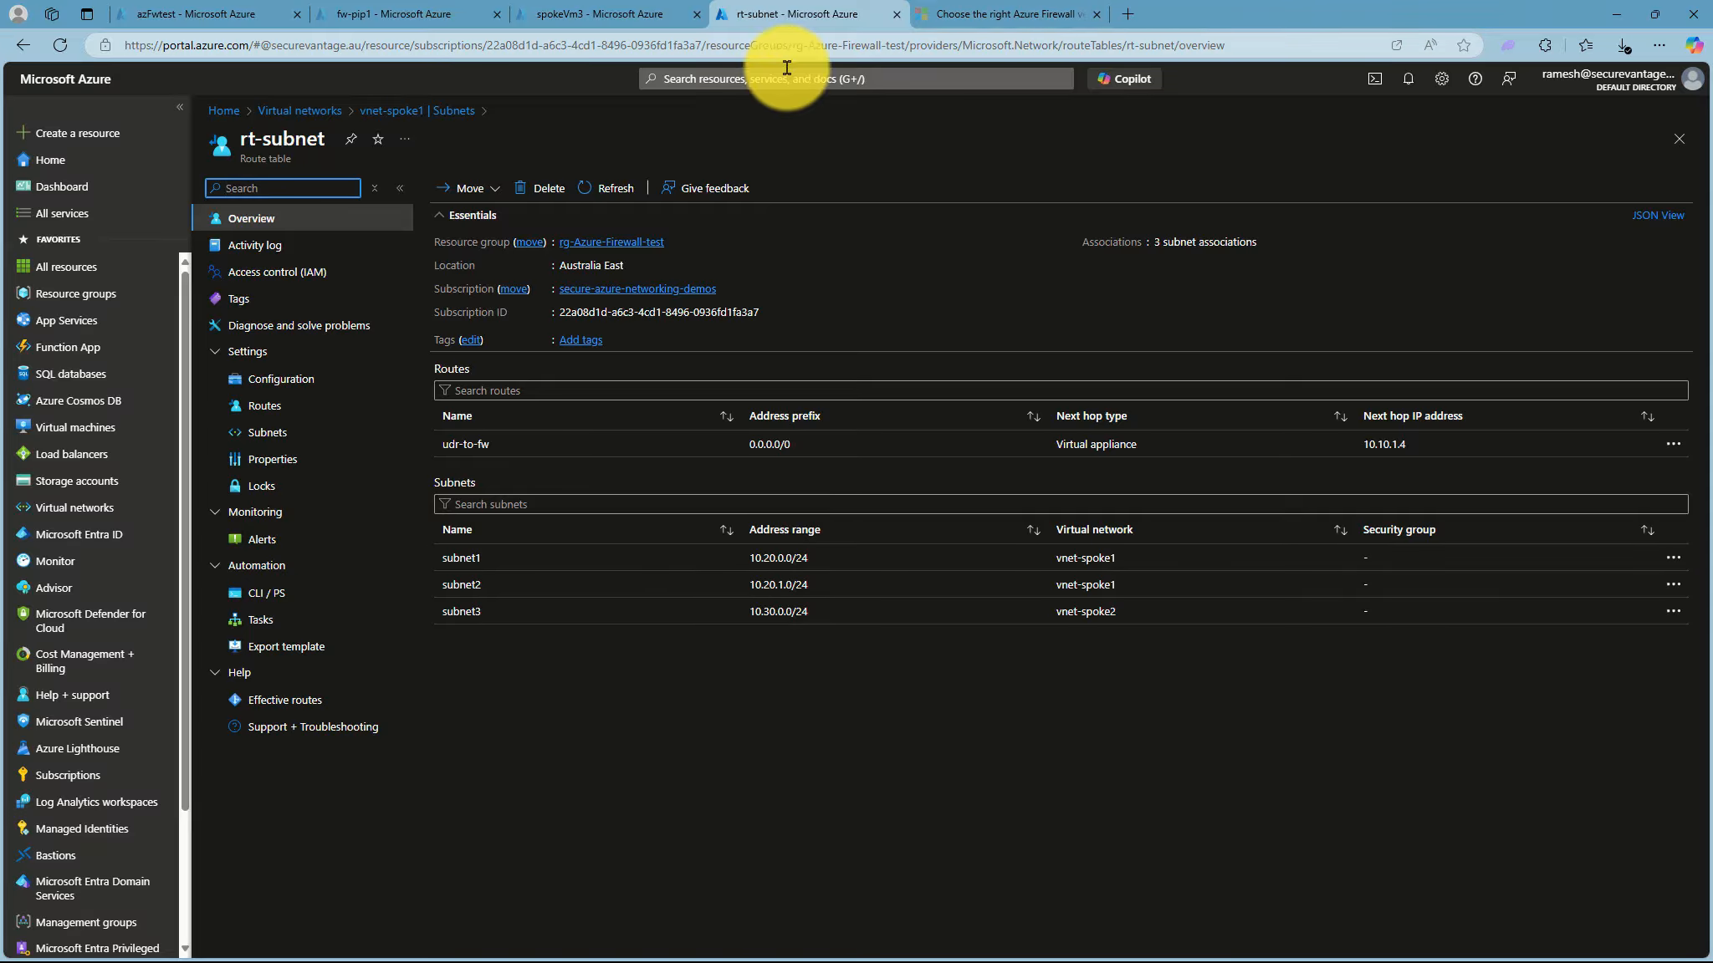
In the Azure portal, find Firewall Policies and open the network rules of fw-policy1.
click(761, 79)
text(N)
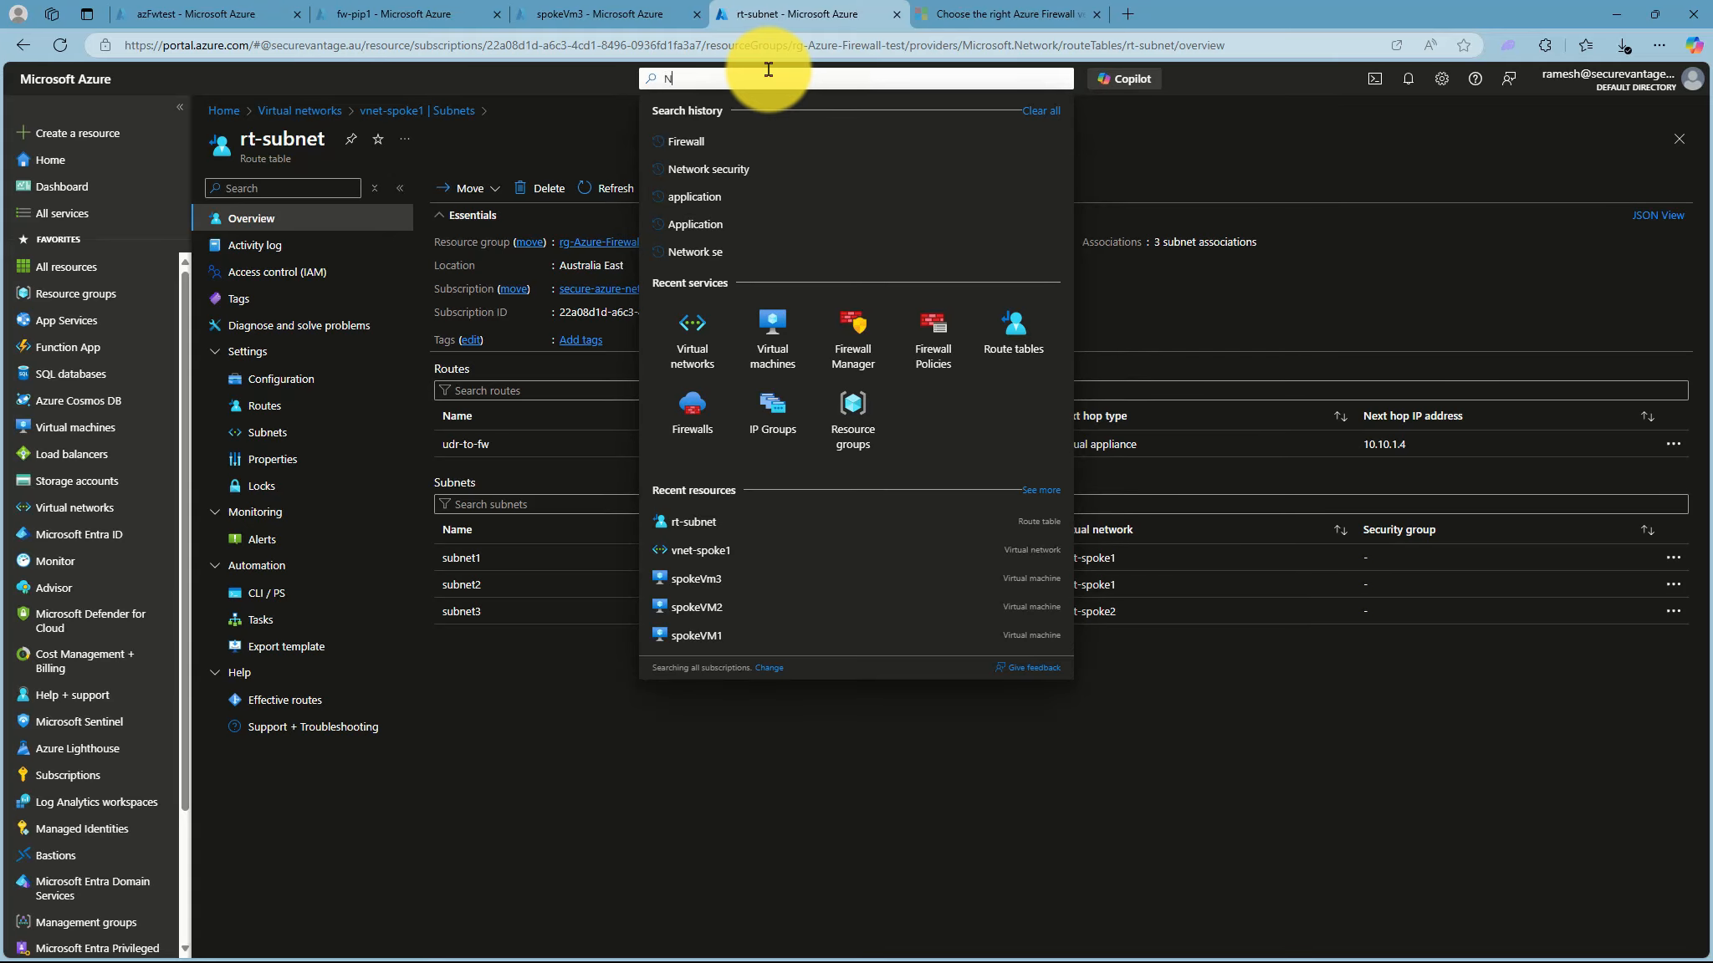
text(et)
key(BackSpace)
key(BackSpace)
key(BackSpace)
text(Firewall)
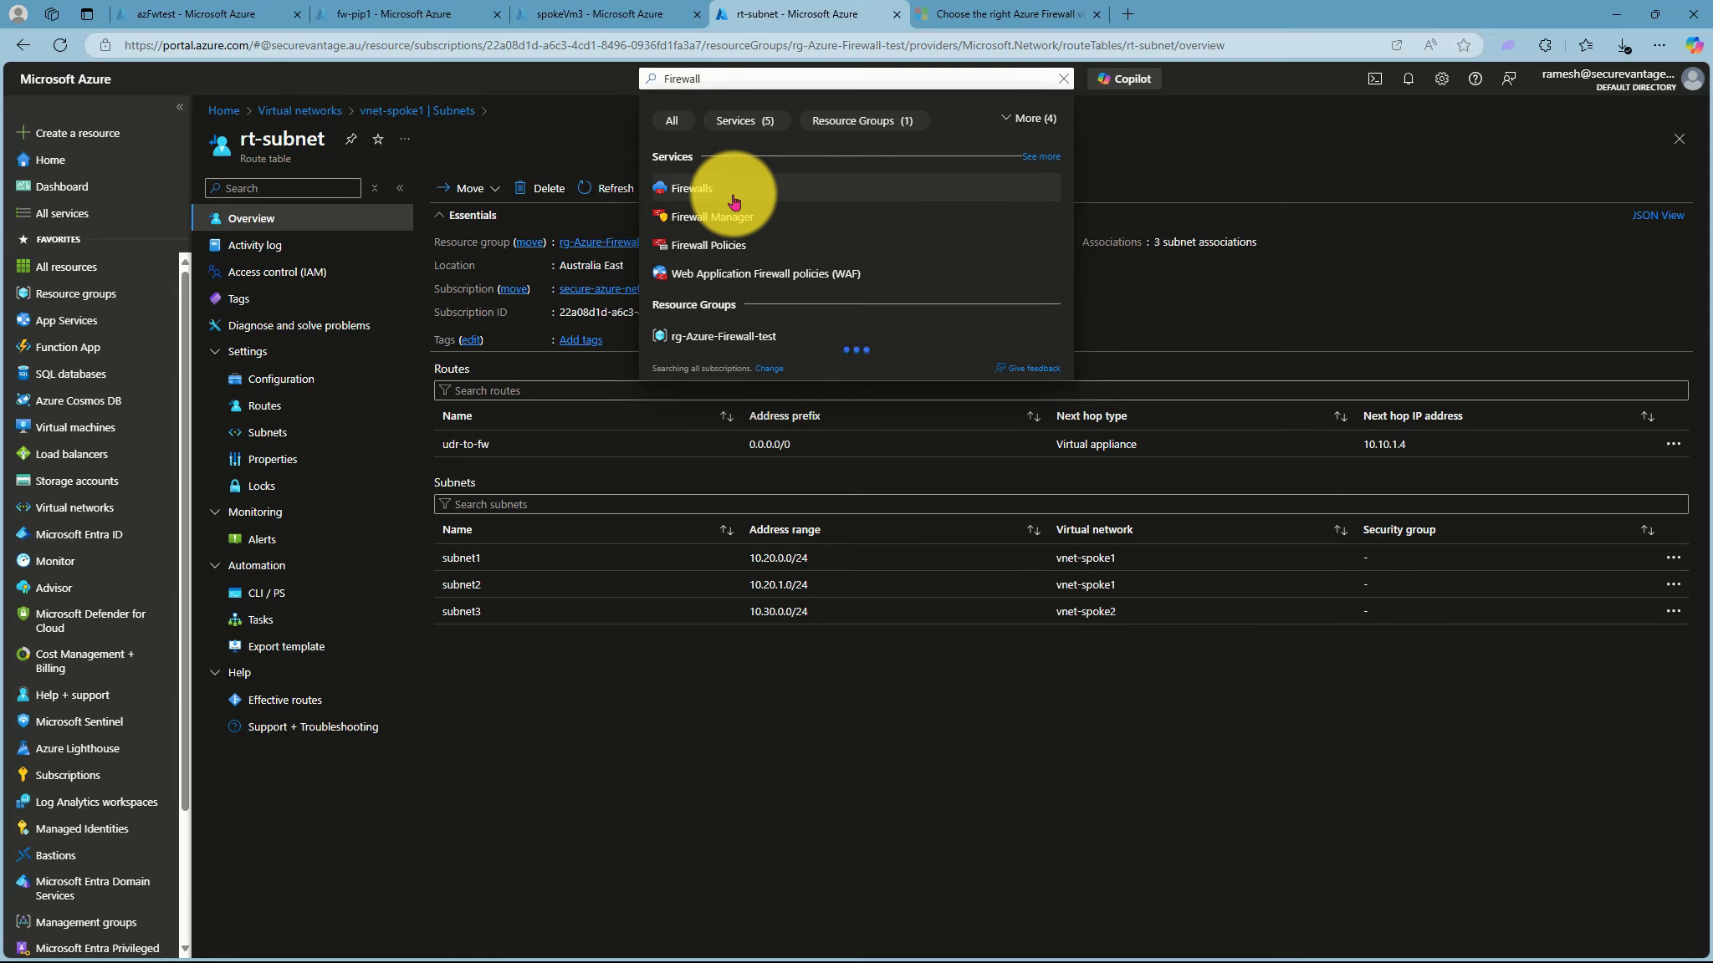
click(707, 244)
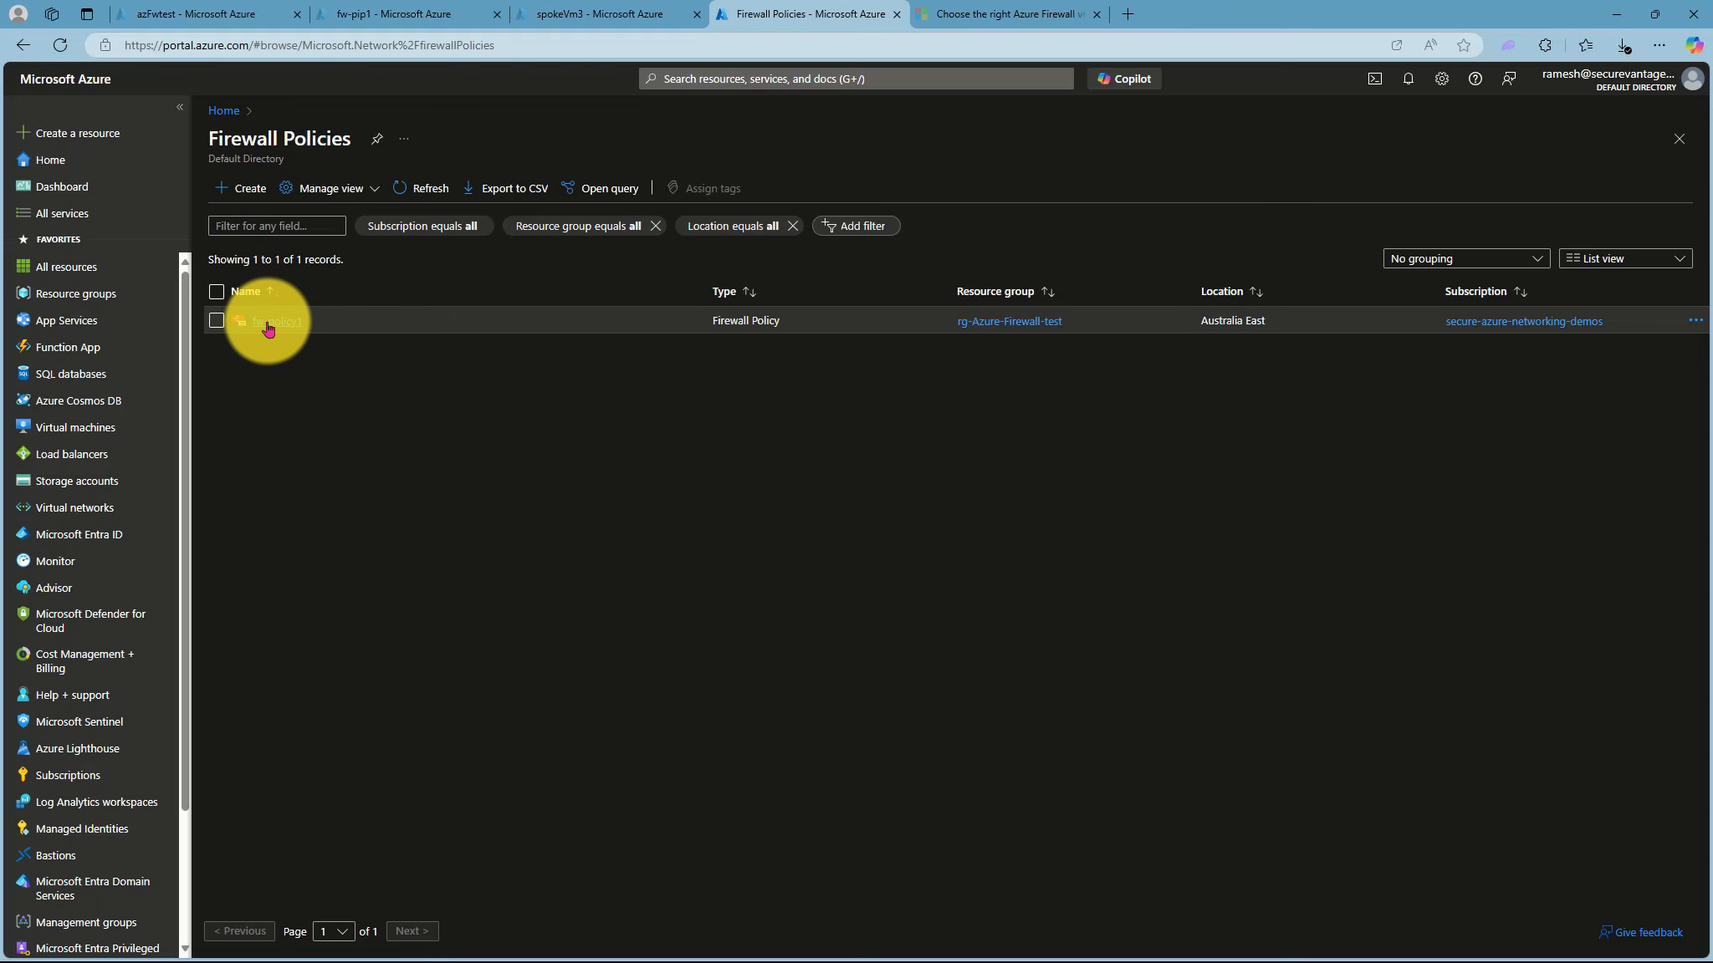
click(267, 324)
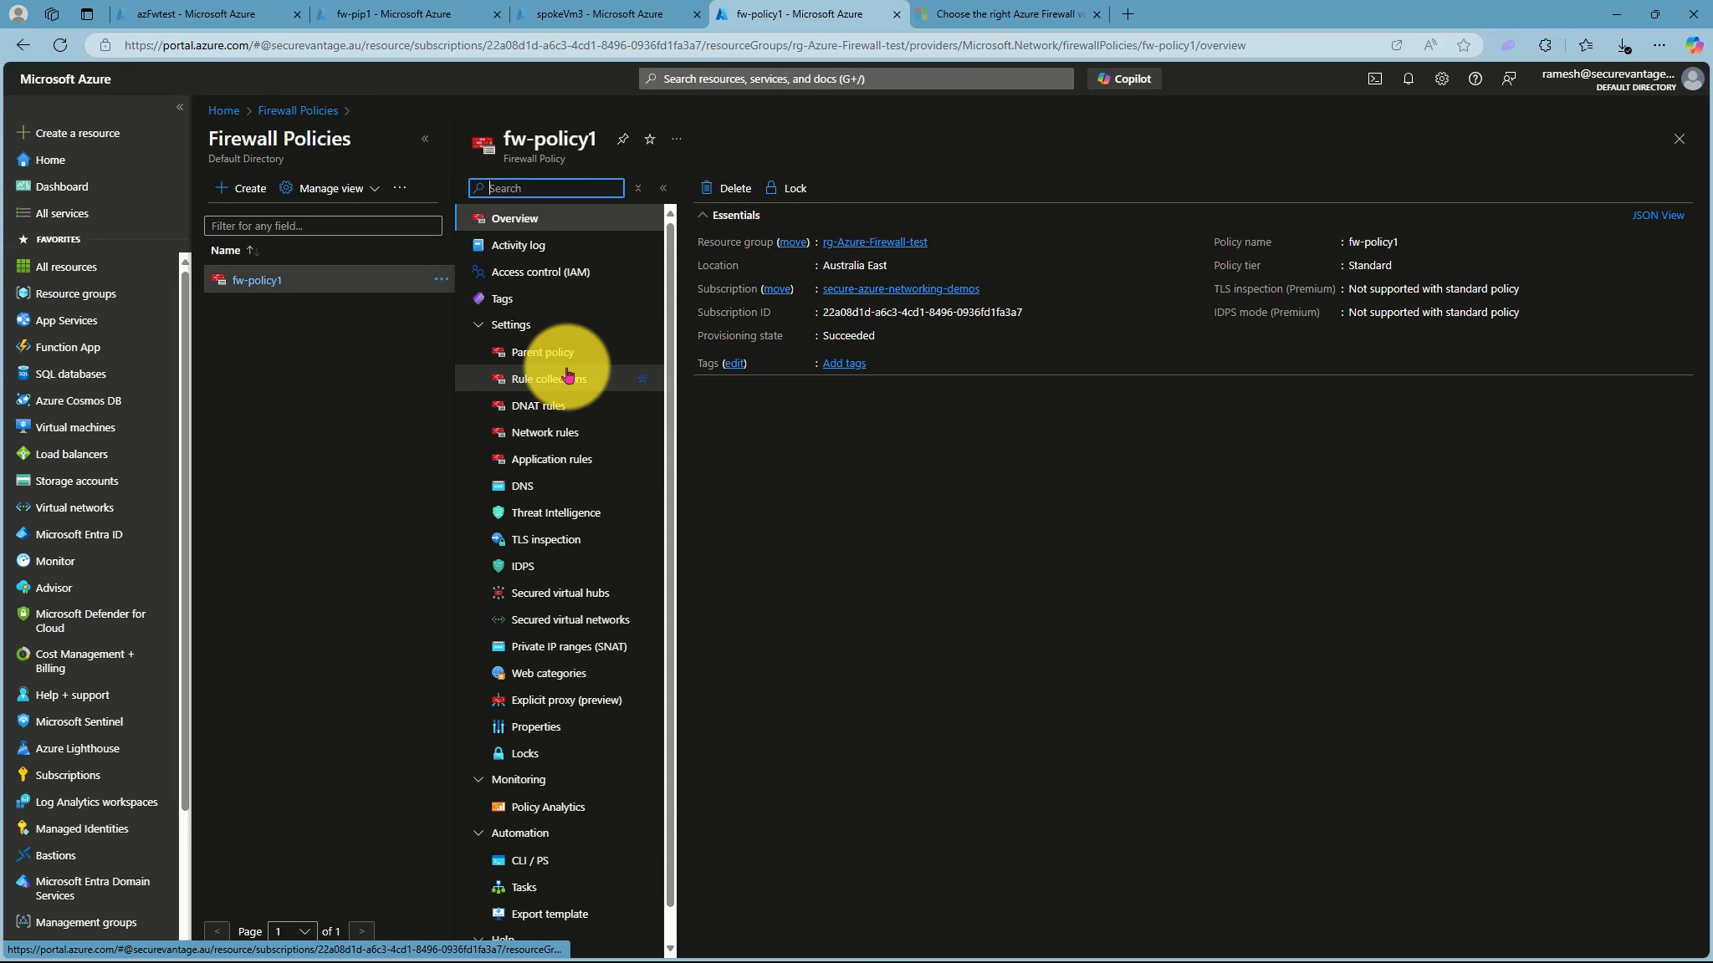
click(554, 433)
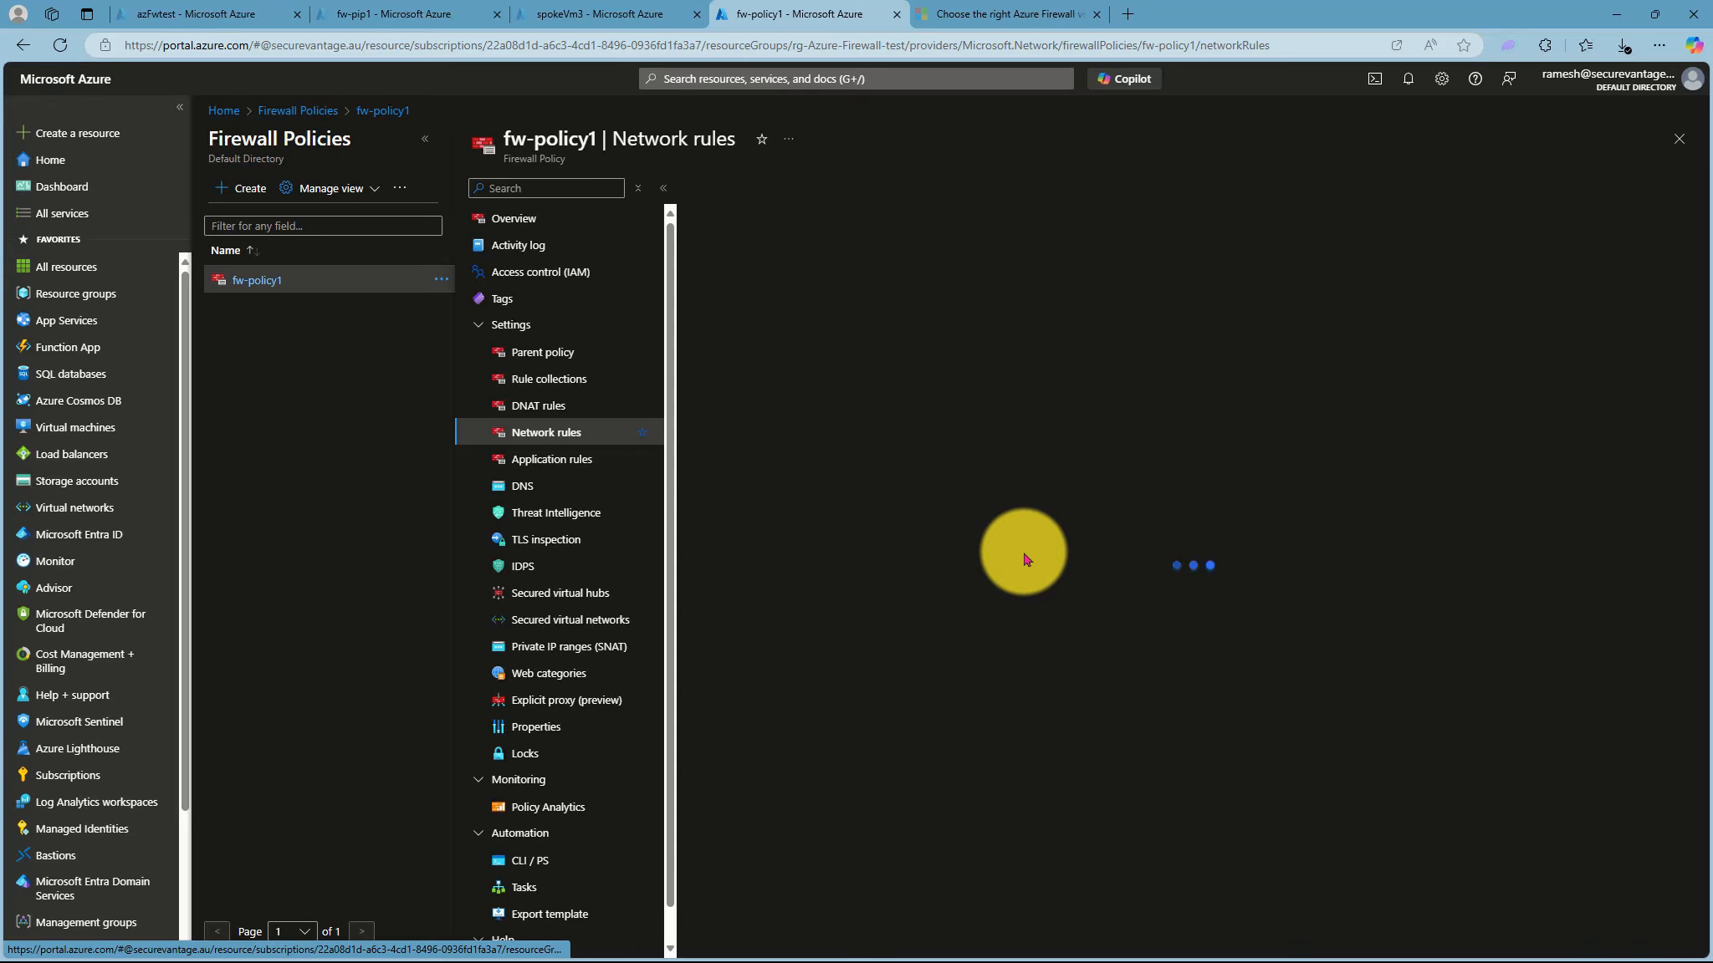
Start a network rule collection named vnet-spoke1-to-vnet-spoke2 with priority 100 in DefaultNetworkRuleCollectionGroup.
click(748, 189)
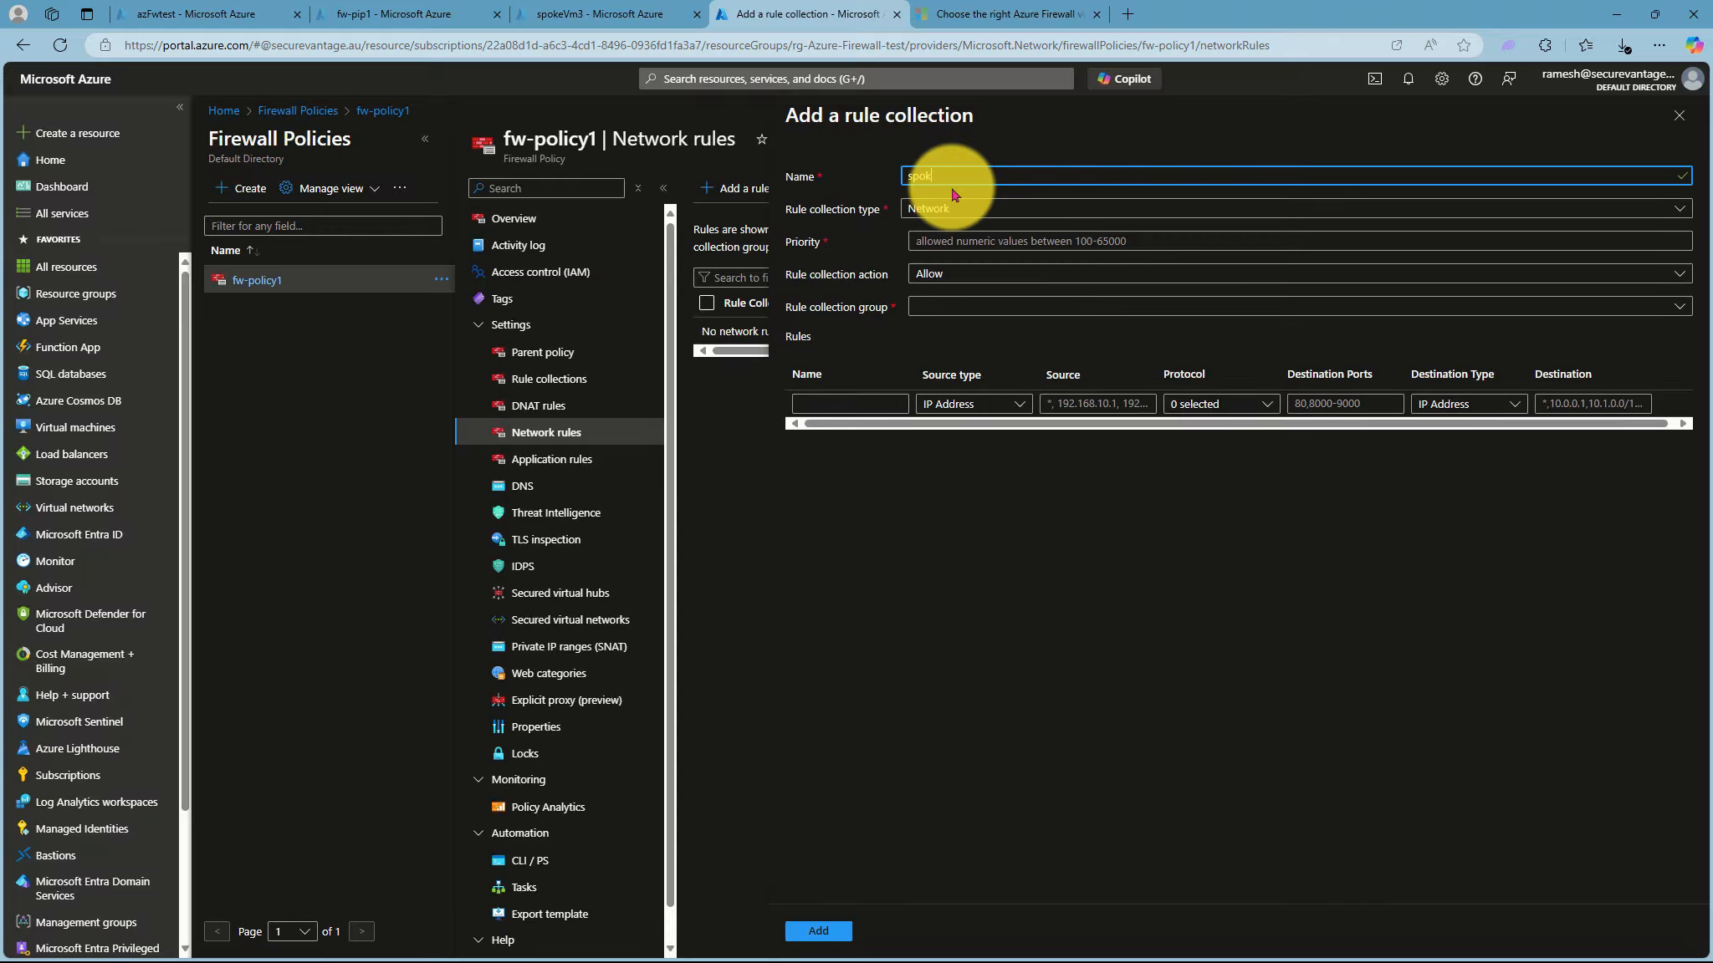
text(v)
key(BackSpace)
click(988, 239)
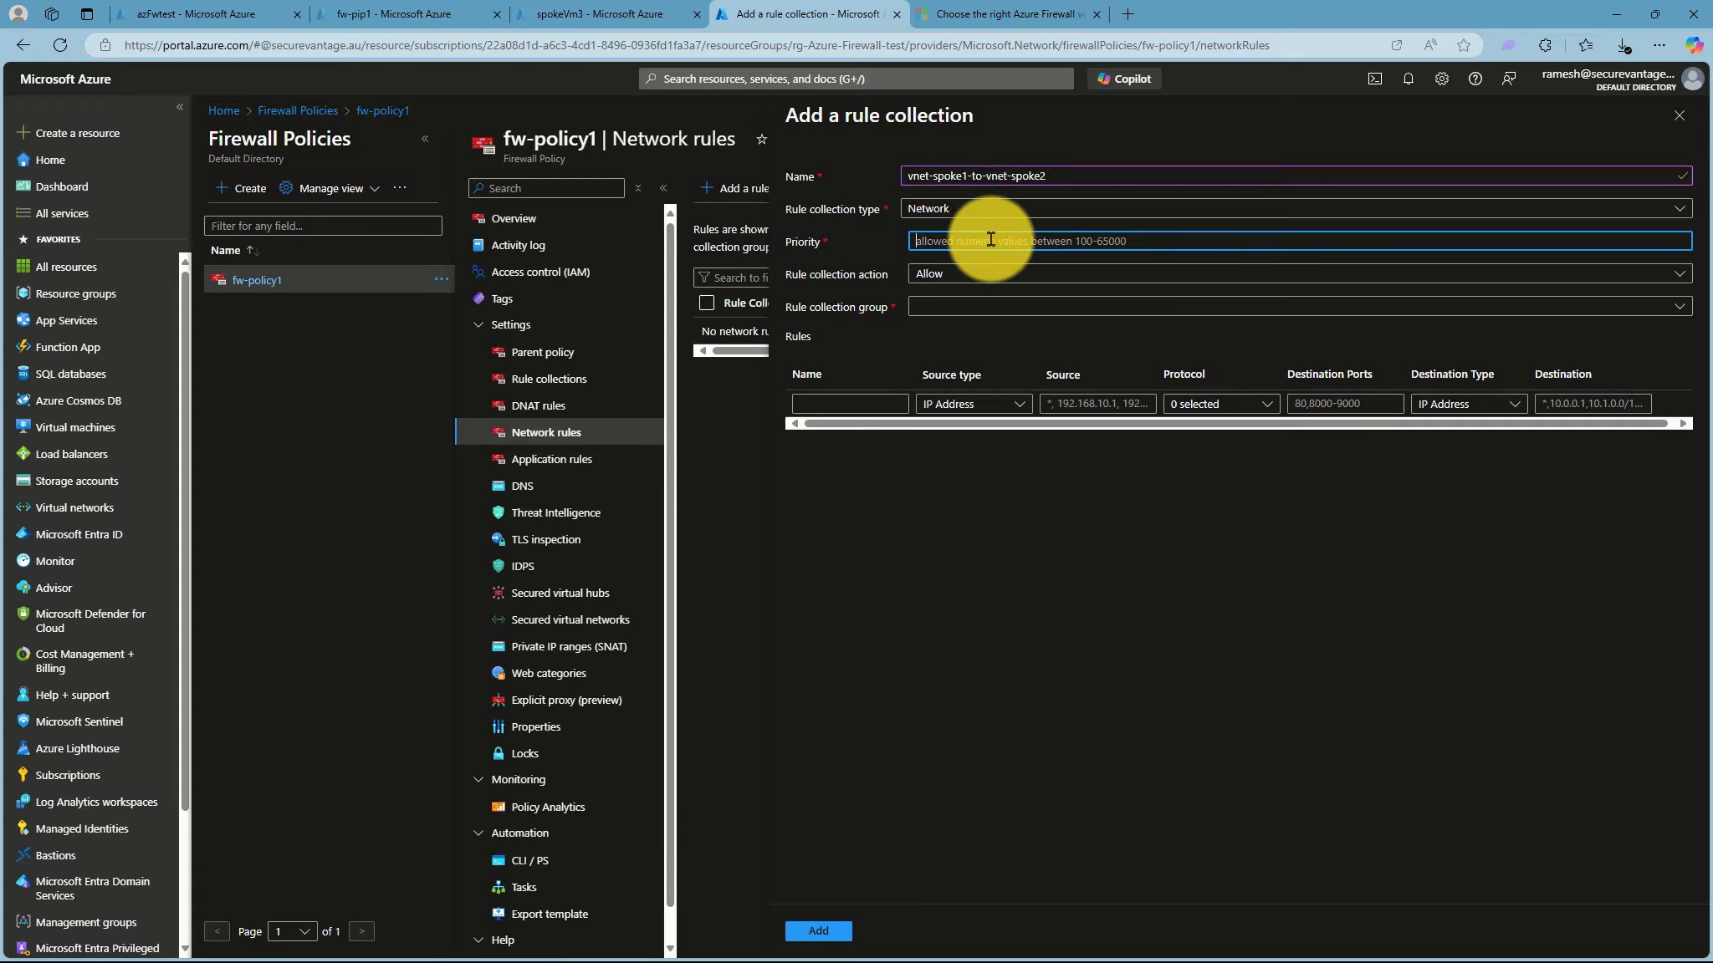
text(100)
click(962, 310)
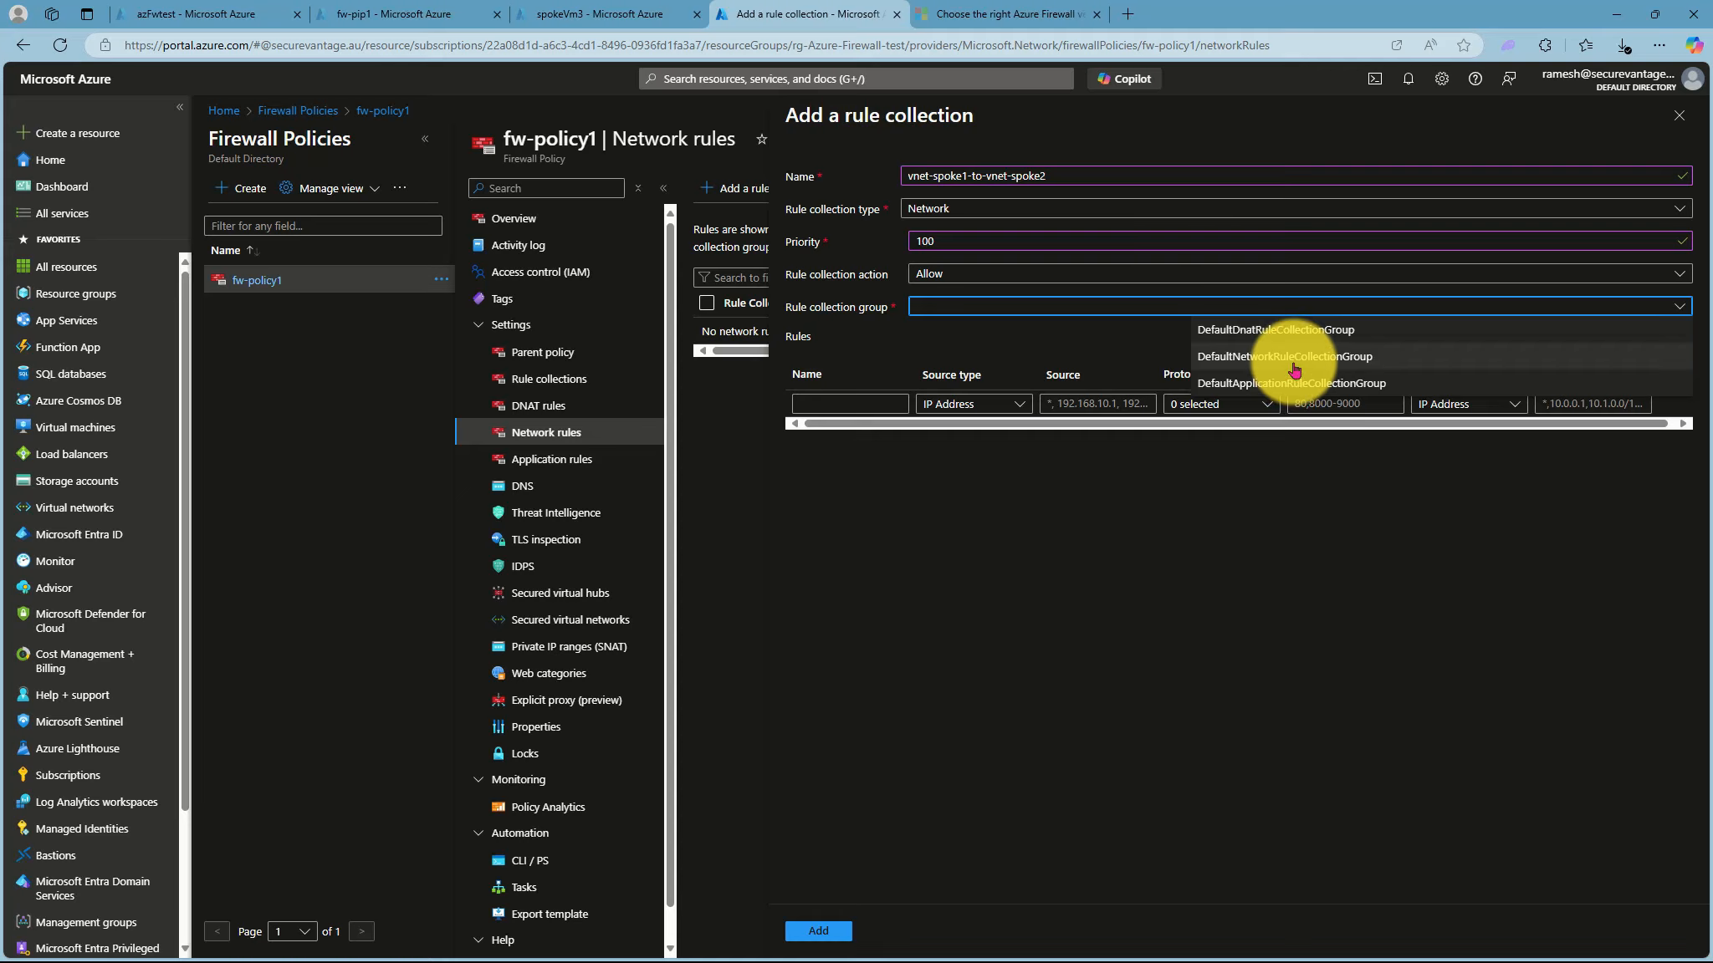
click(1291, 366)
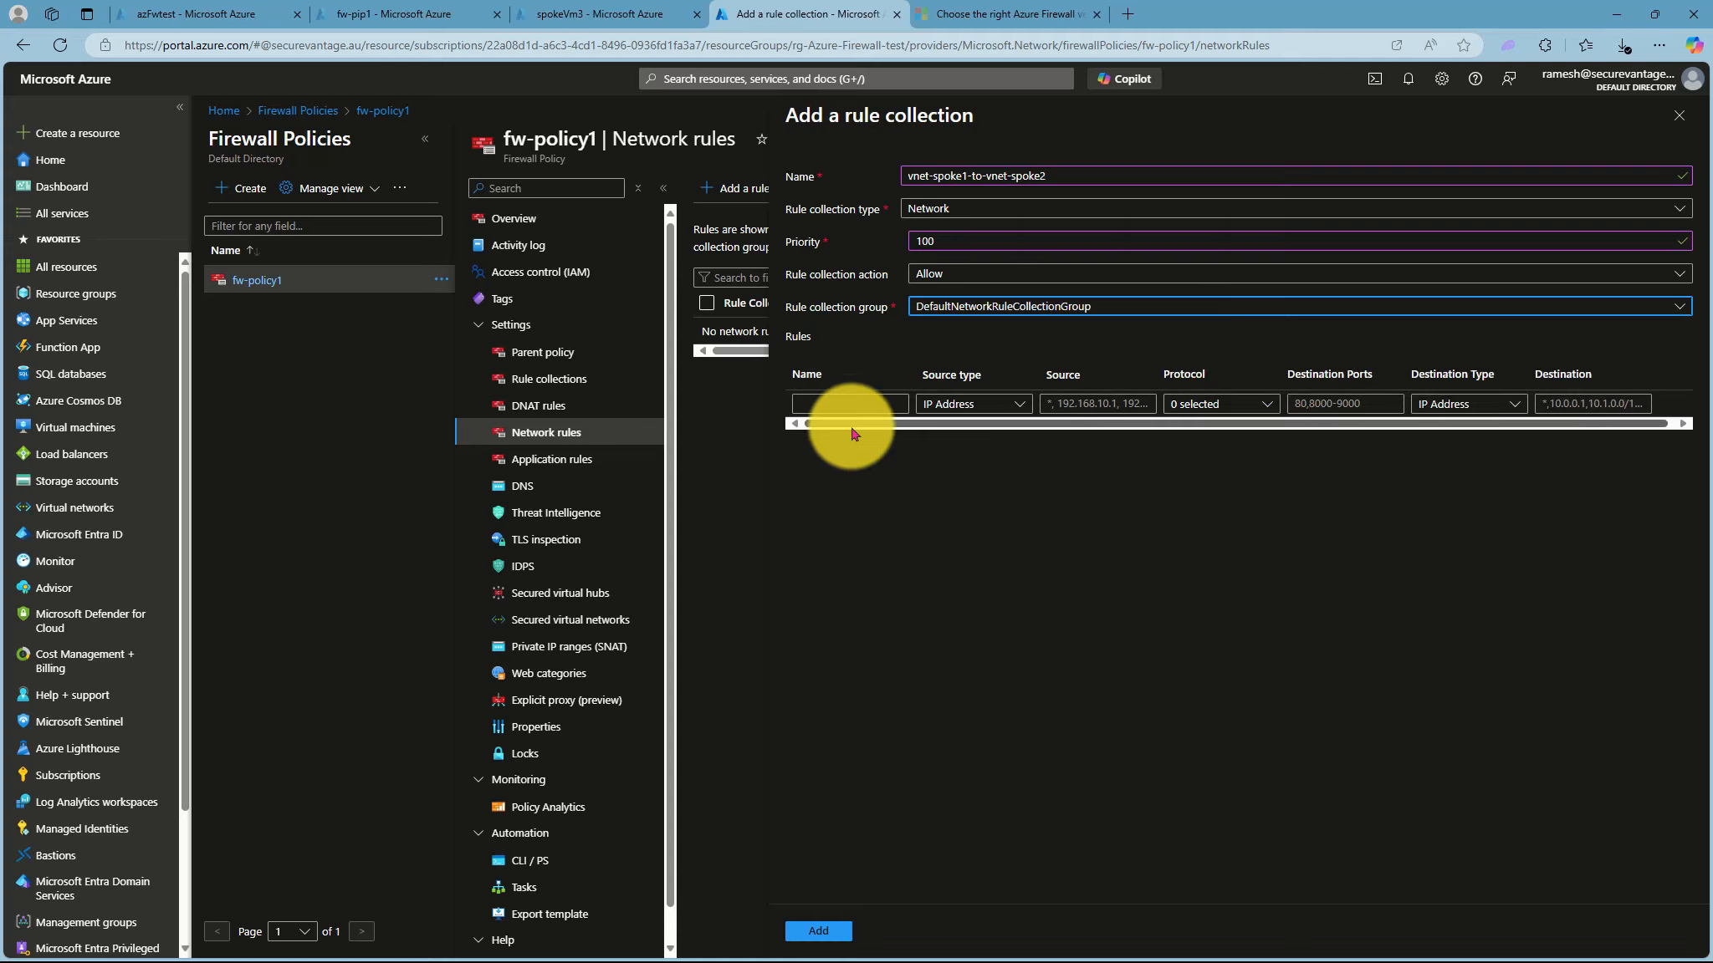
Name the first rule rdp and set its source to the IP Group ipg-vnet-spoke1.
click(847, 403)
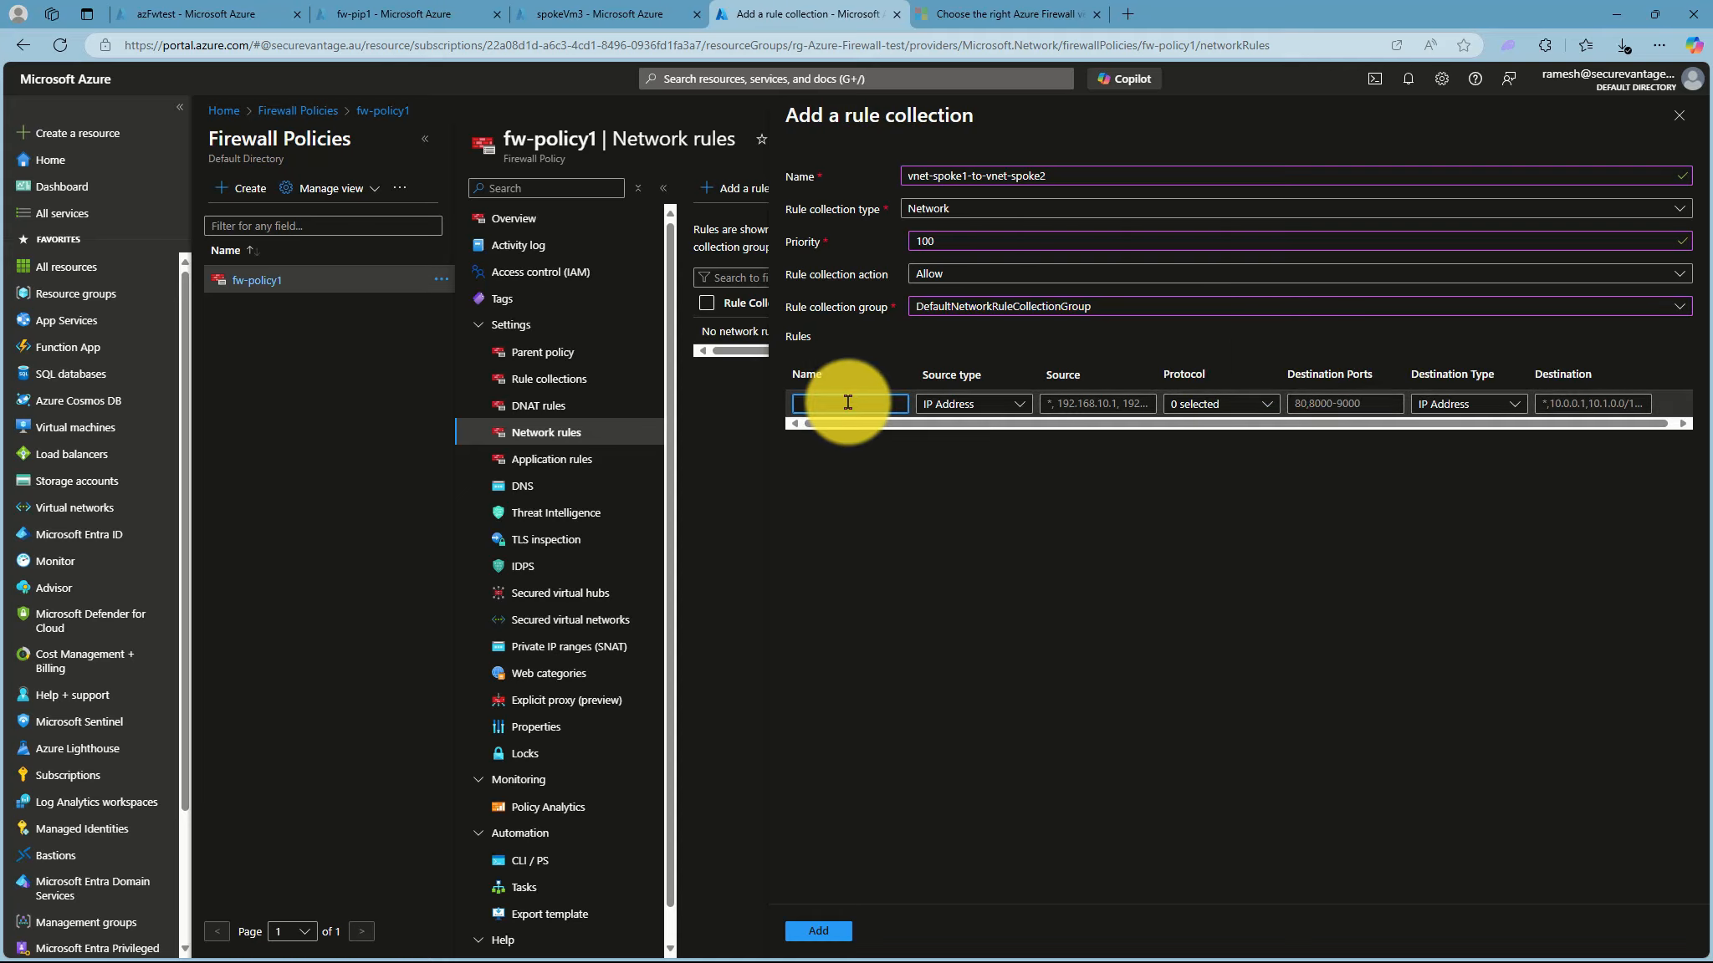
text(rdp)
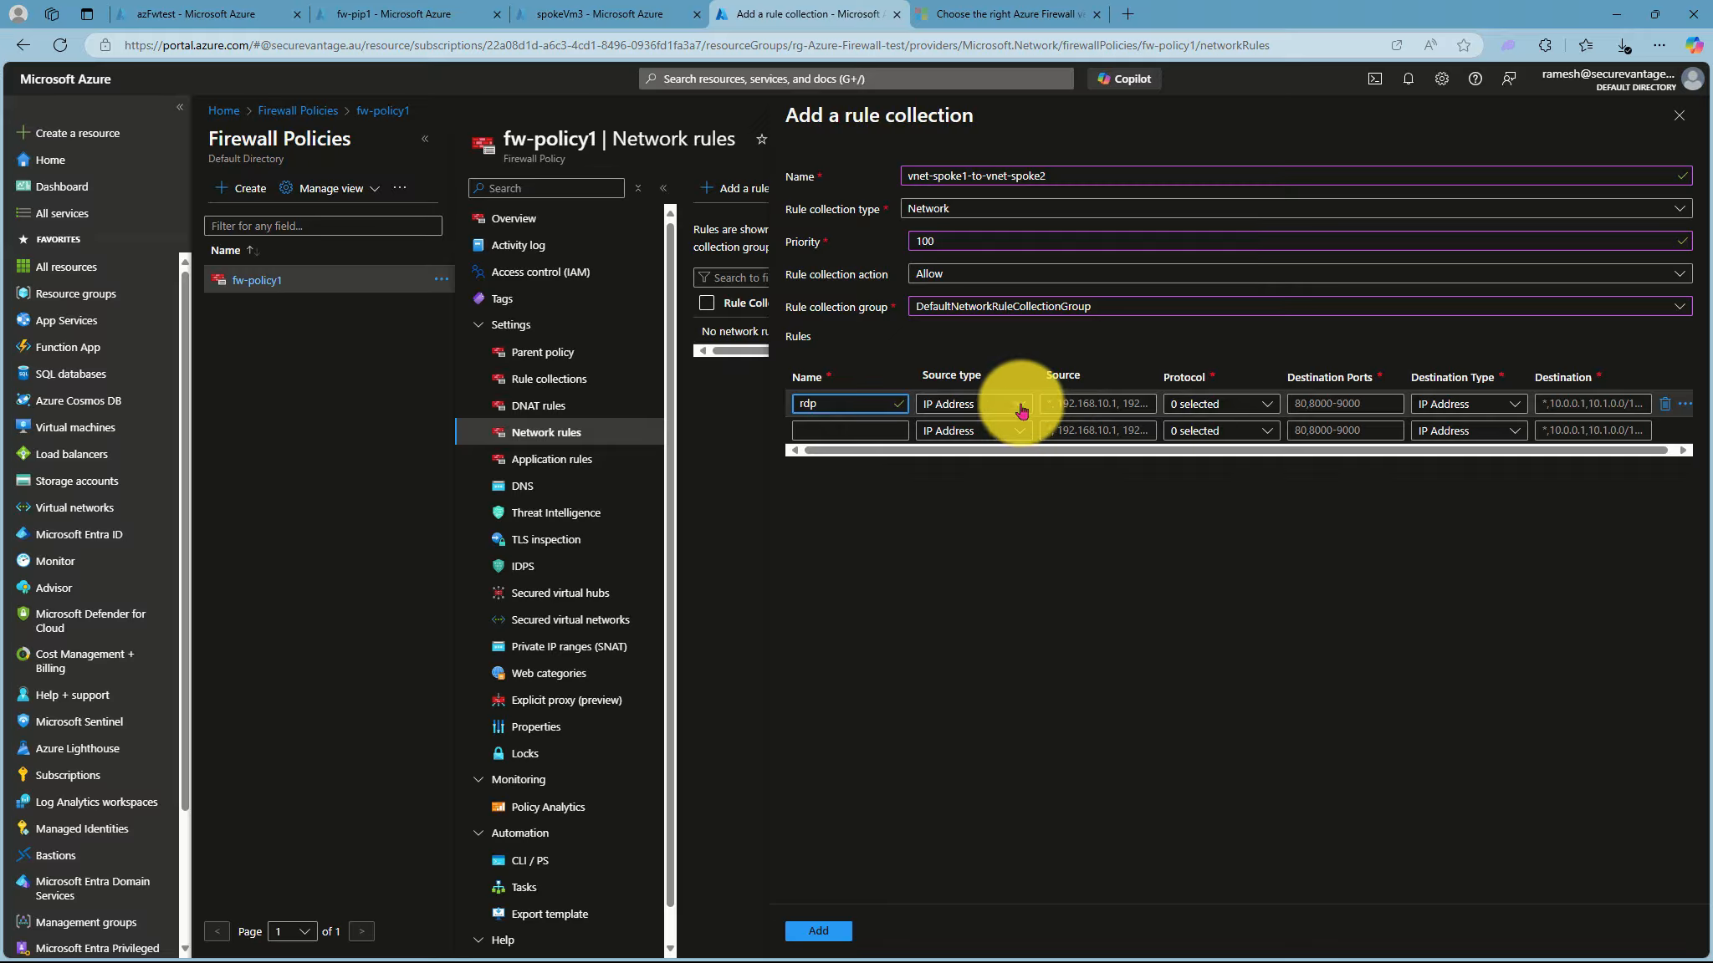
click(1020, 408)
click(947, 456)
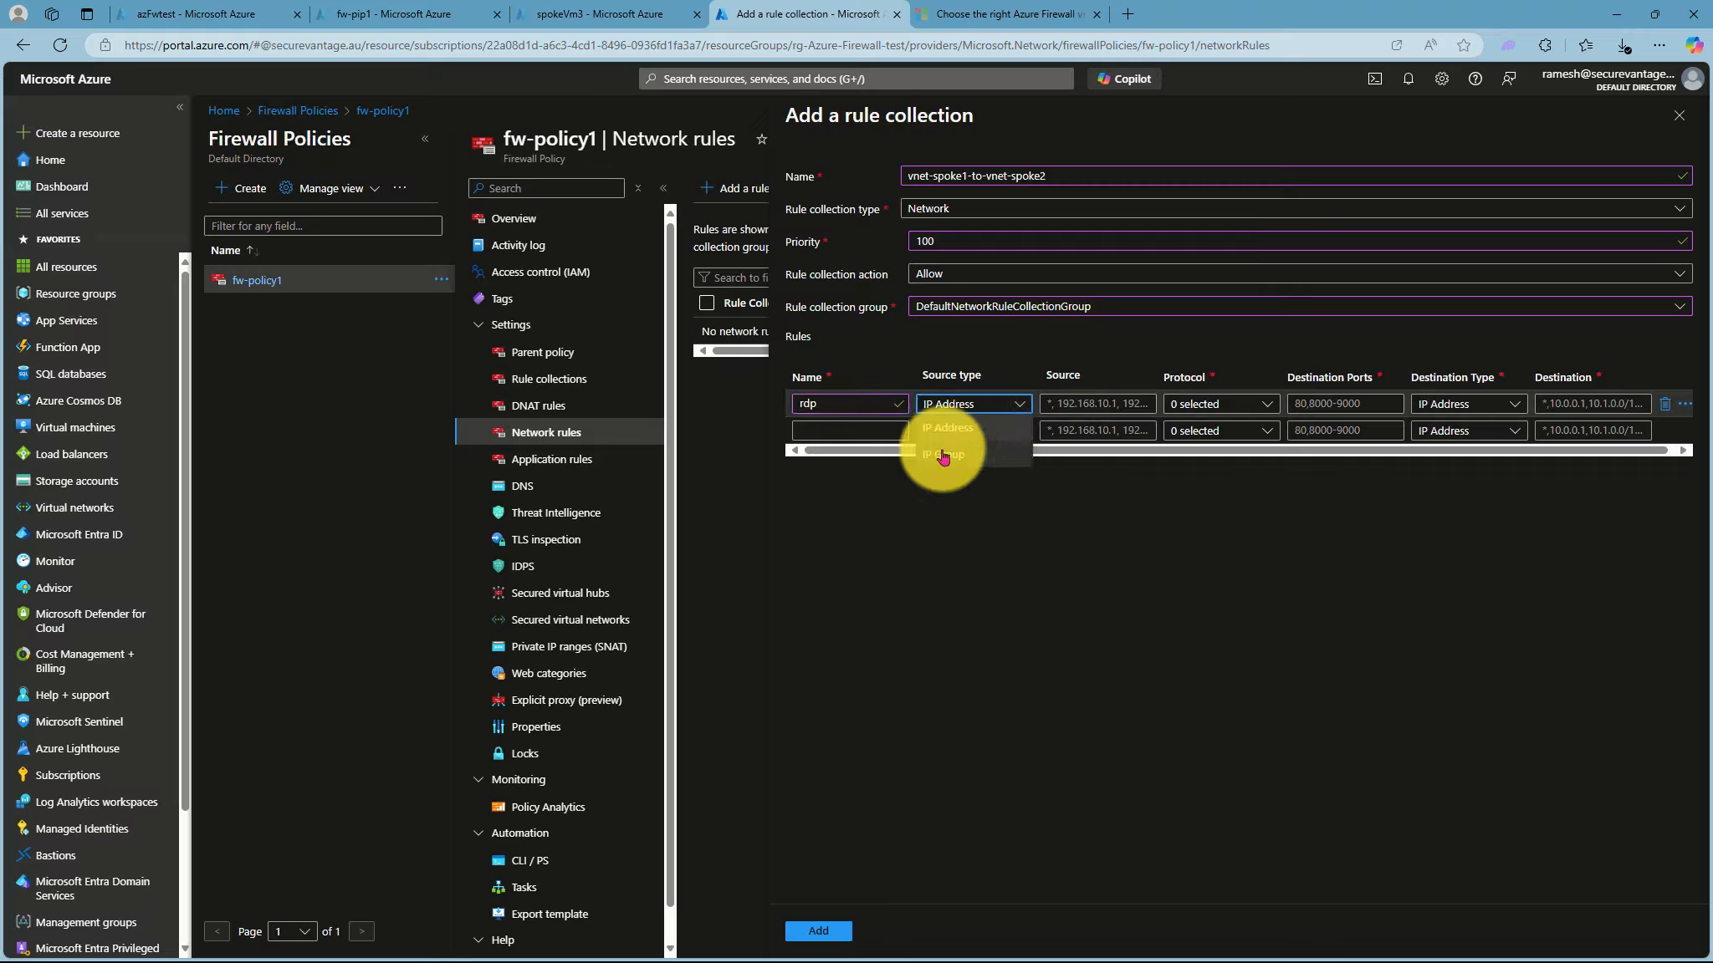
click(1095, 405)
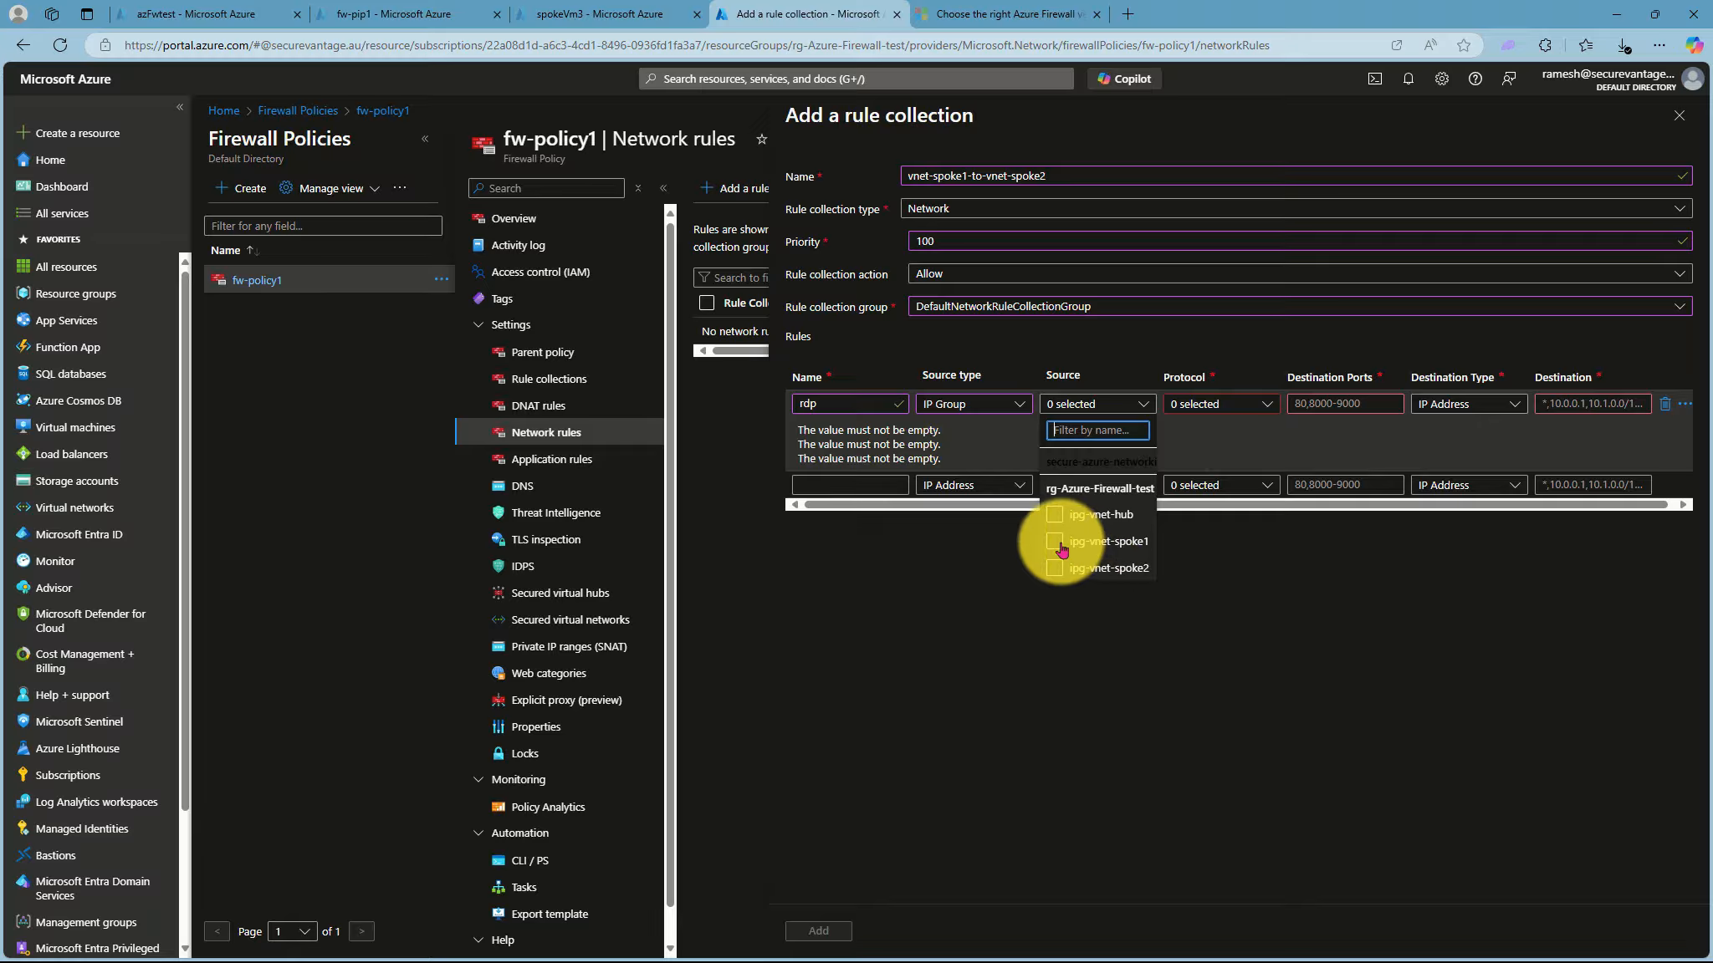
Set the rdp rule's protocol to TCP and its destination ports to *.
click(1228, 404)
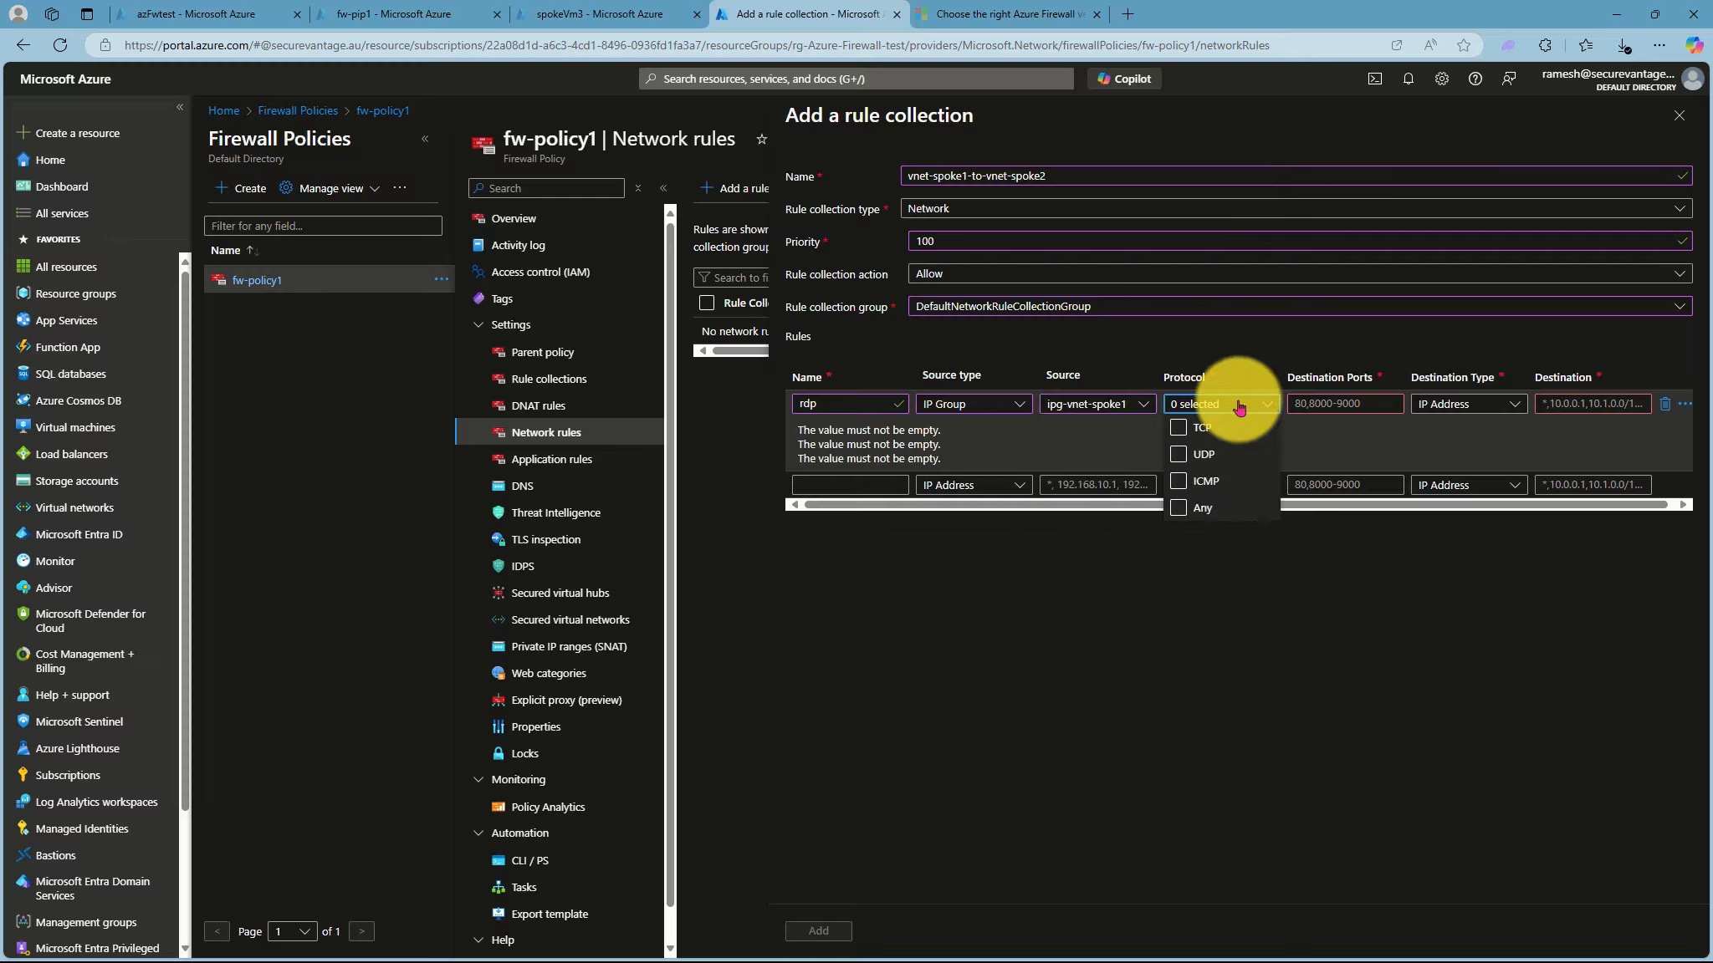
click(1178, 429)
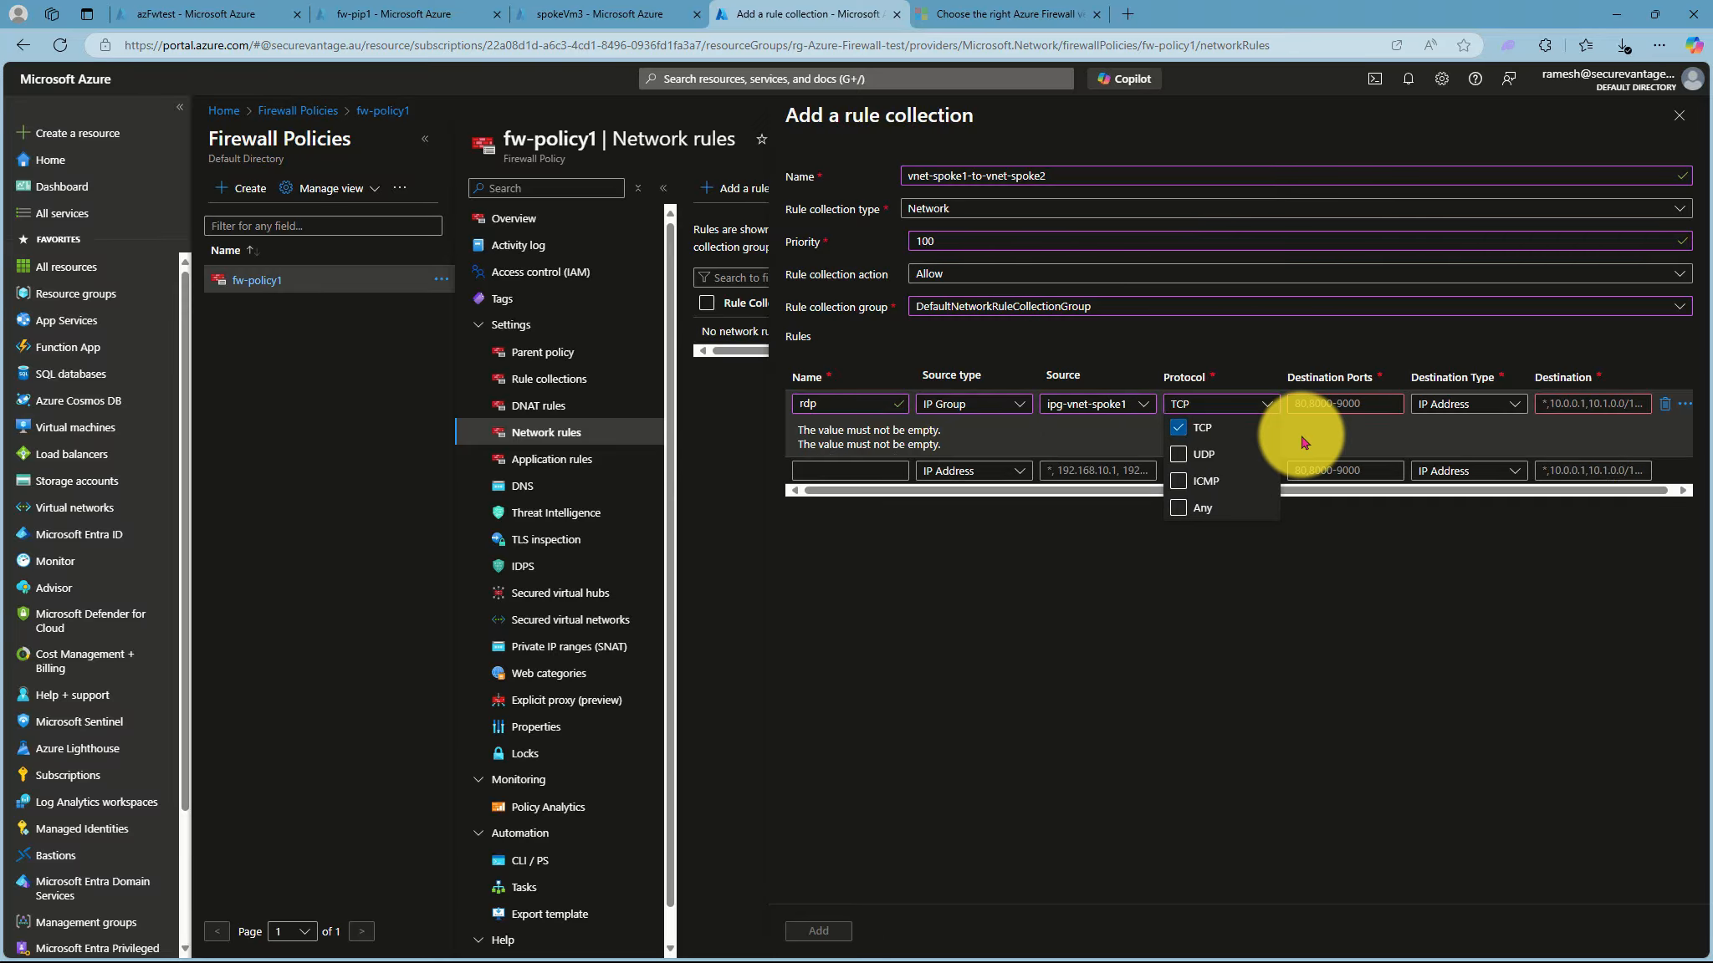
click(1357, 401)
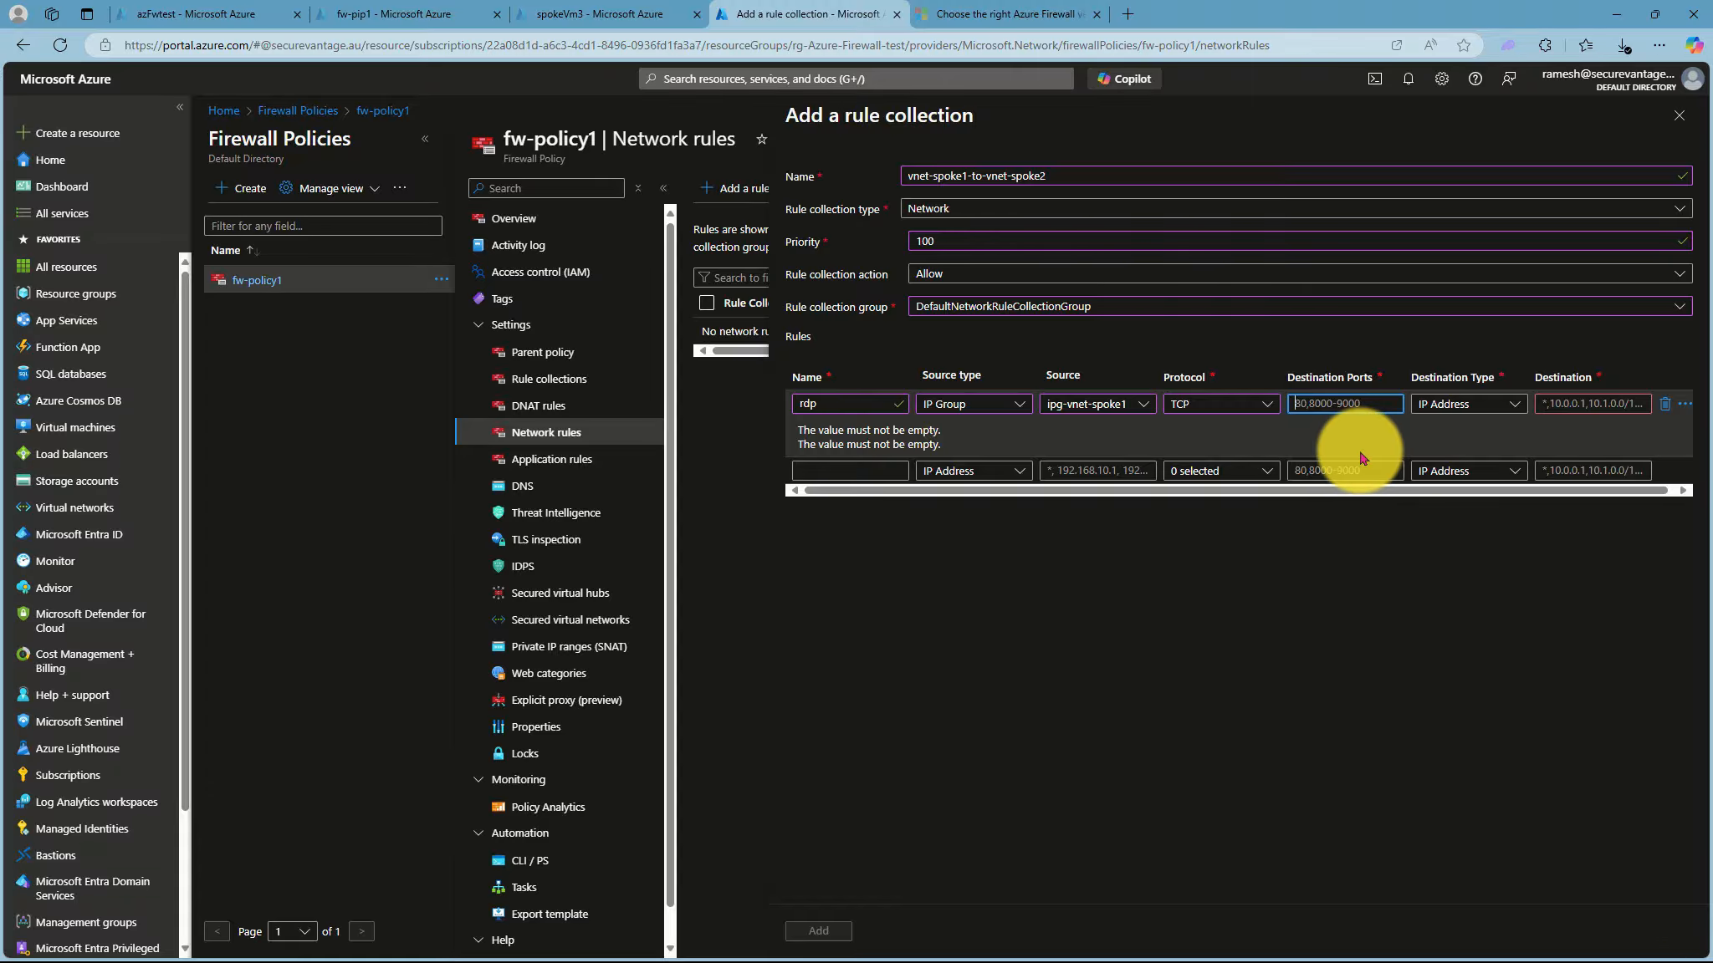
text(*)
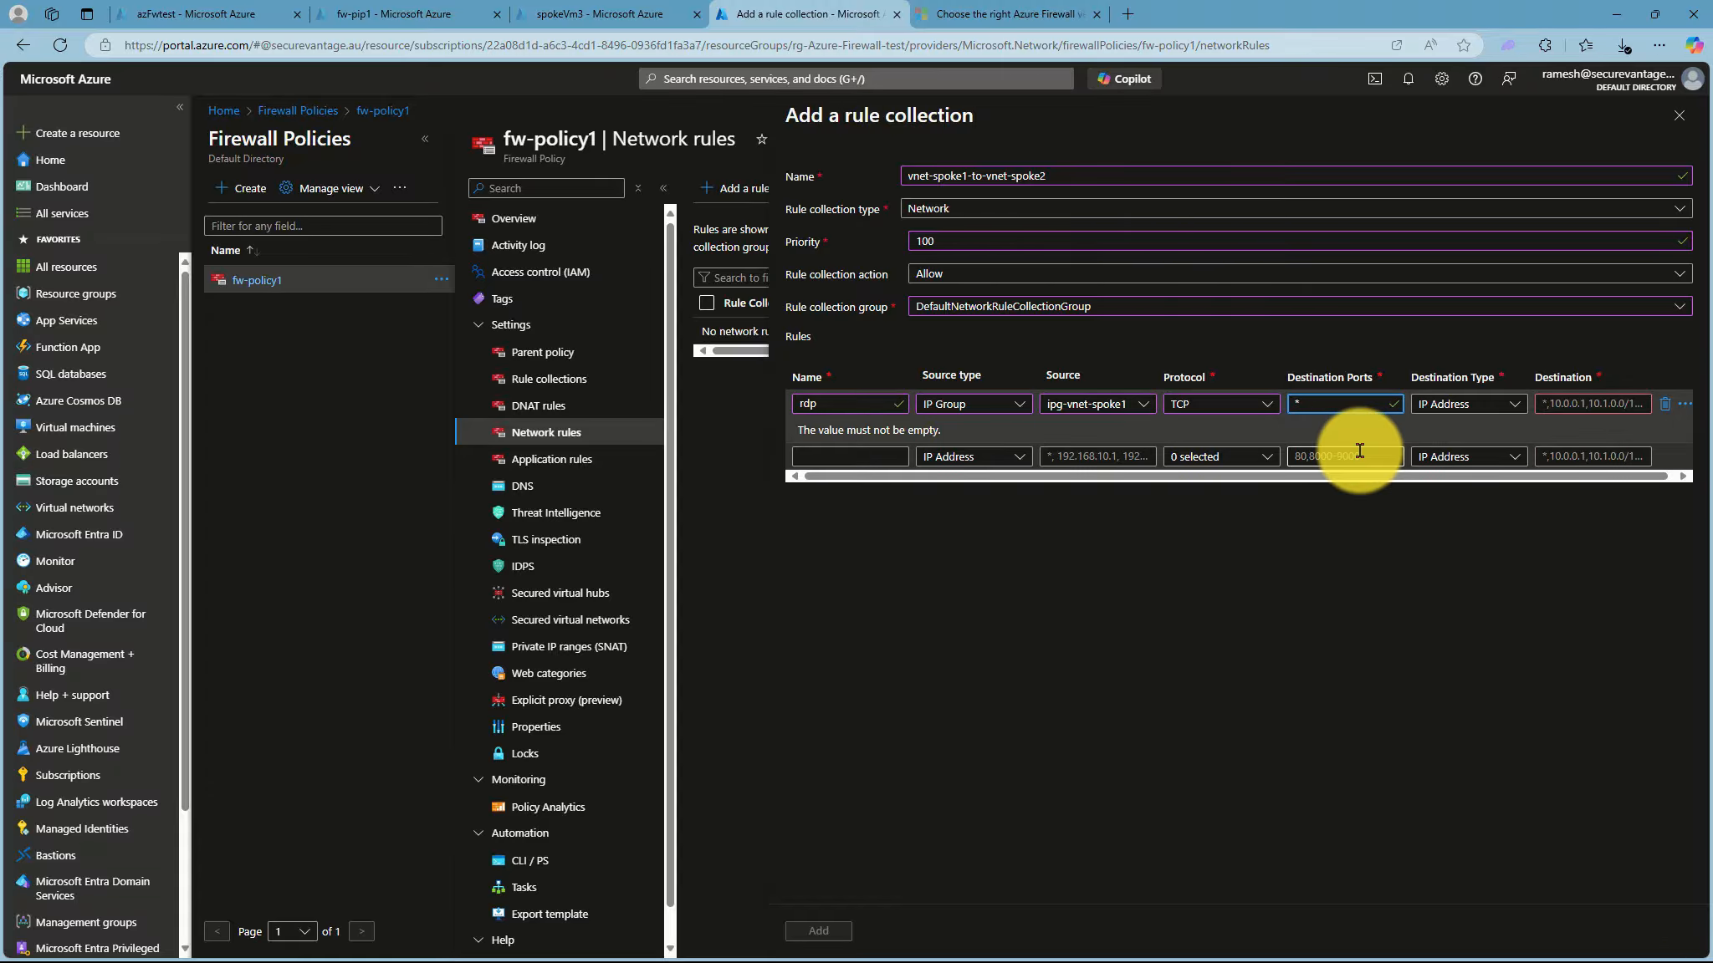
Set the rdp rule's destination to the IP Group ipg-vnet-spoke2 and add the rule collection to the policy.
click(1475, 406)
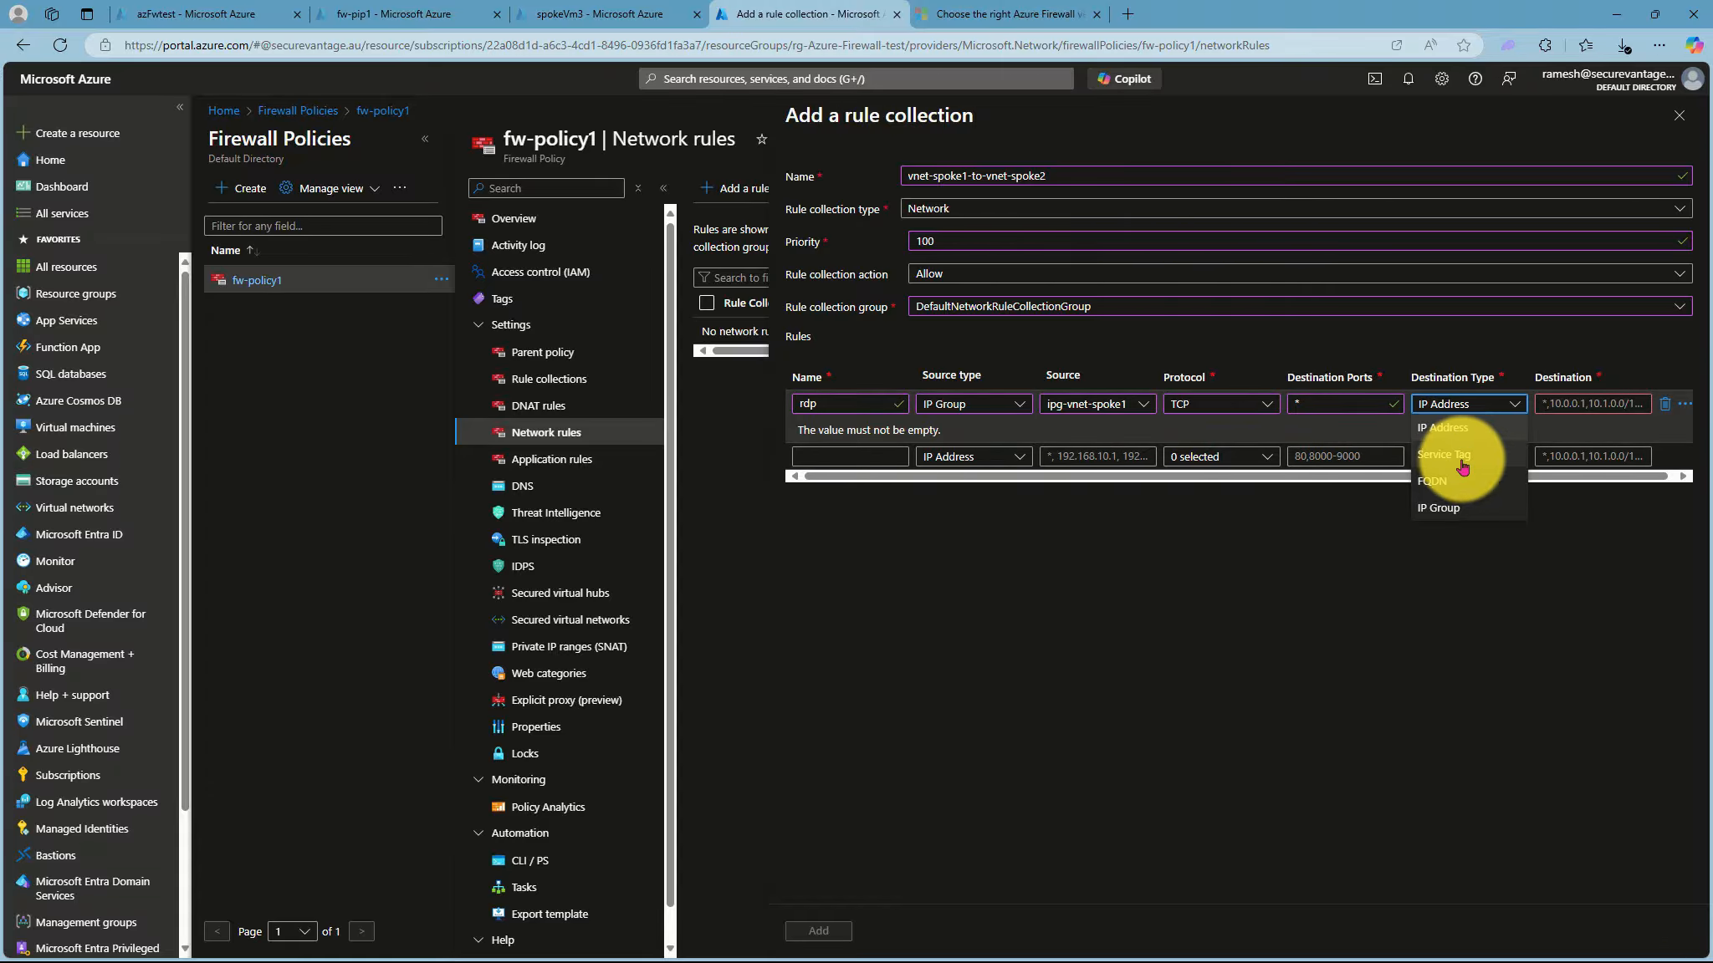
click(1462, 505)
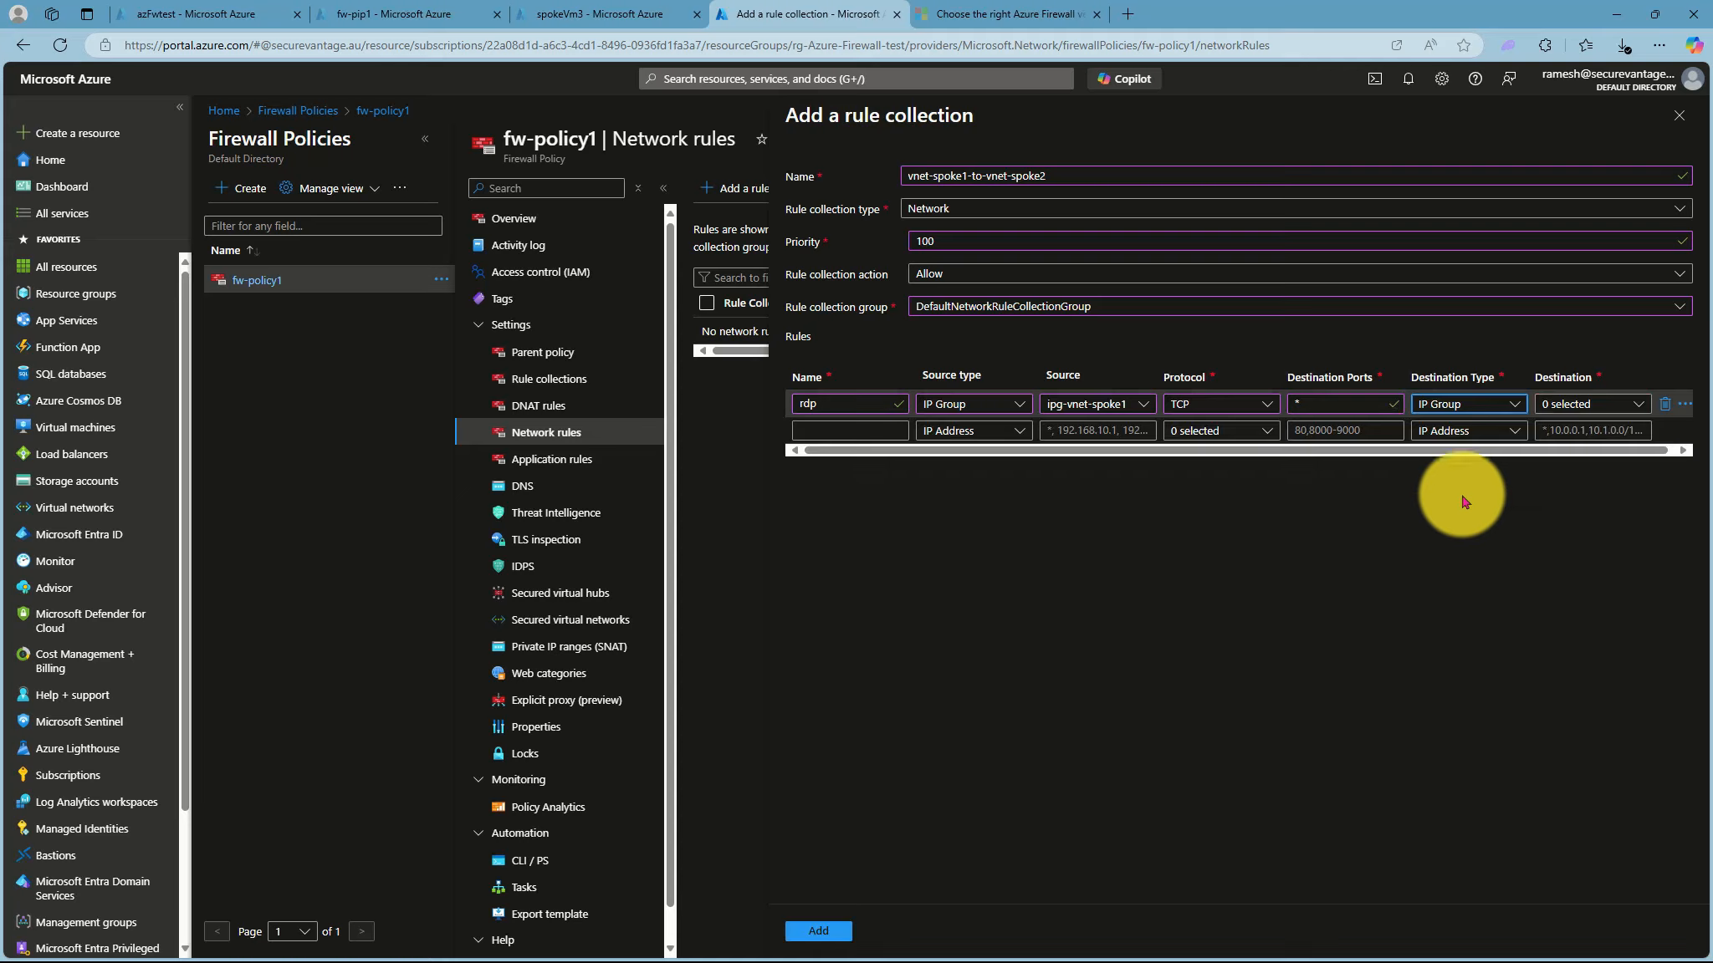
click(1576, 406)
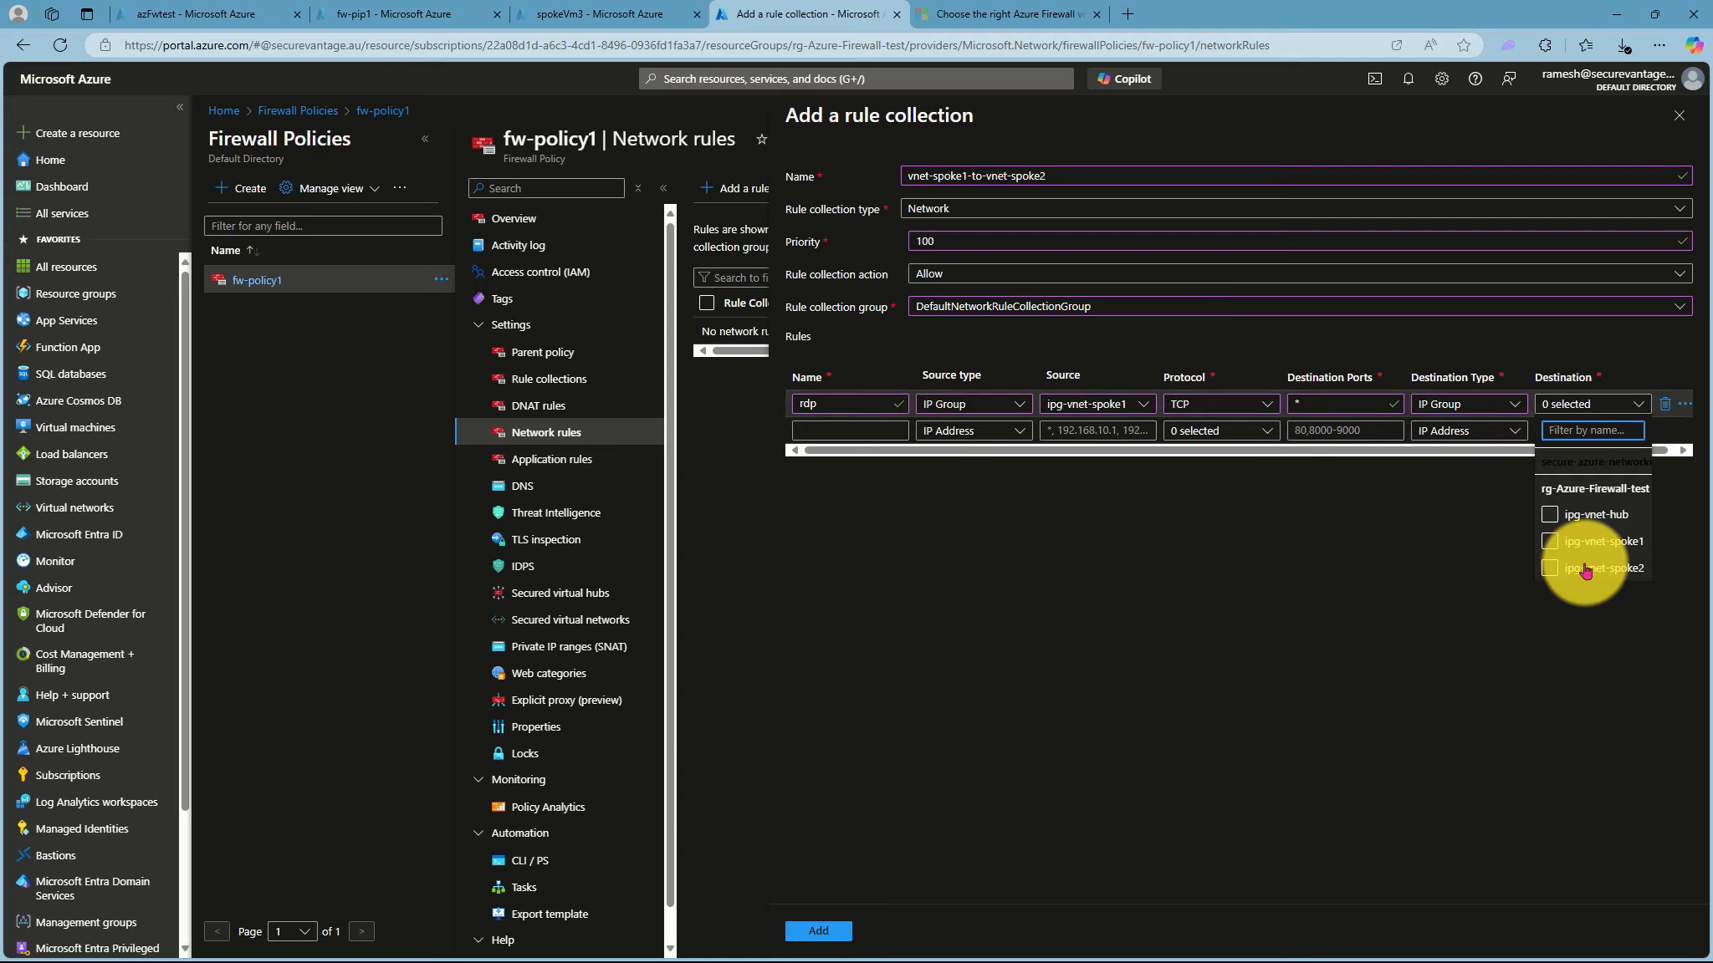
click(1550, 567)
click(1497, 706)
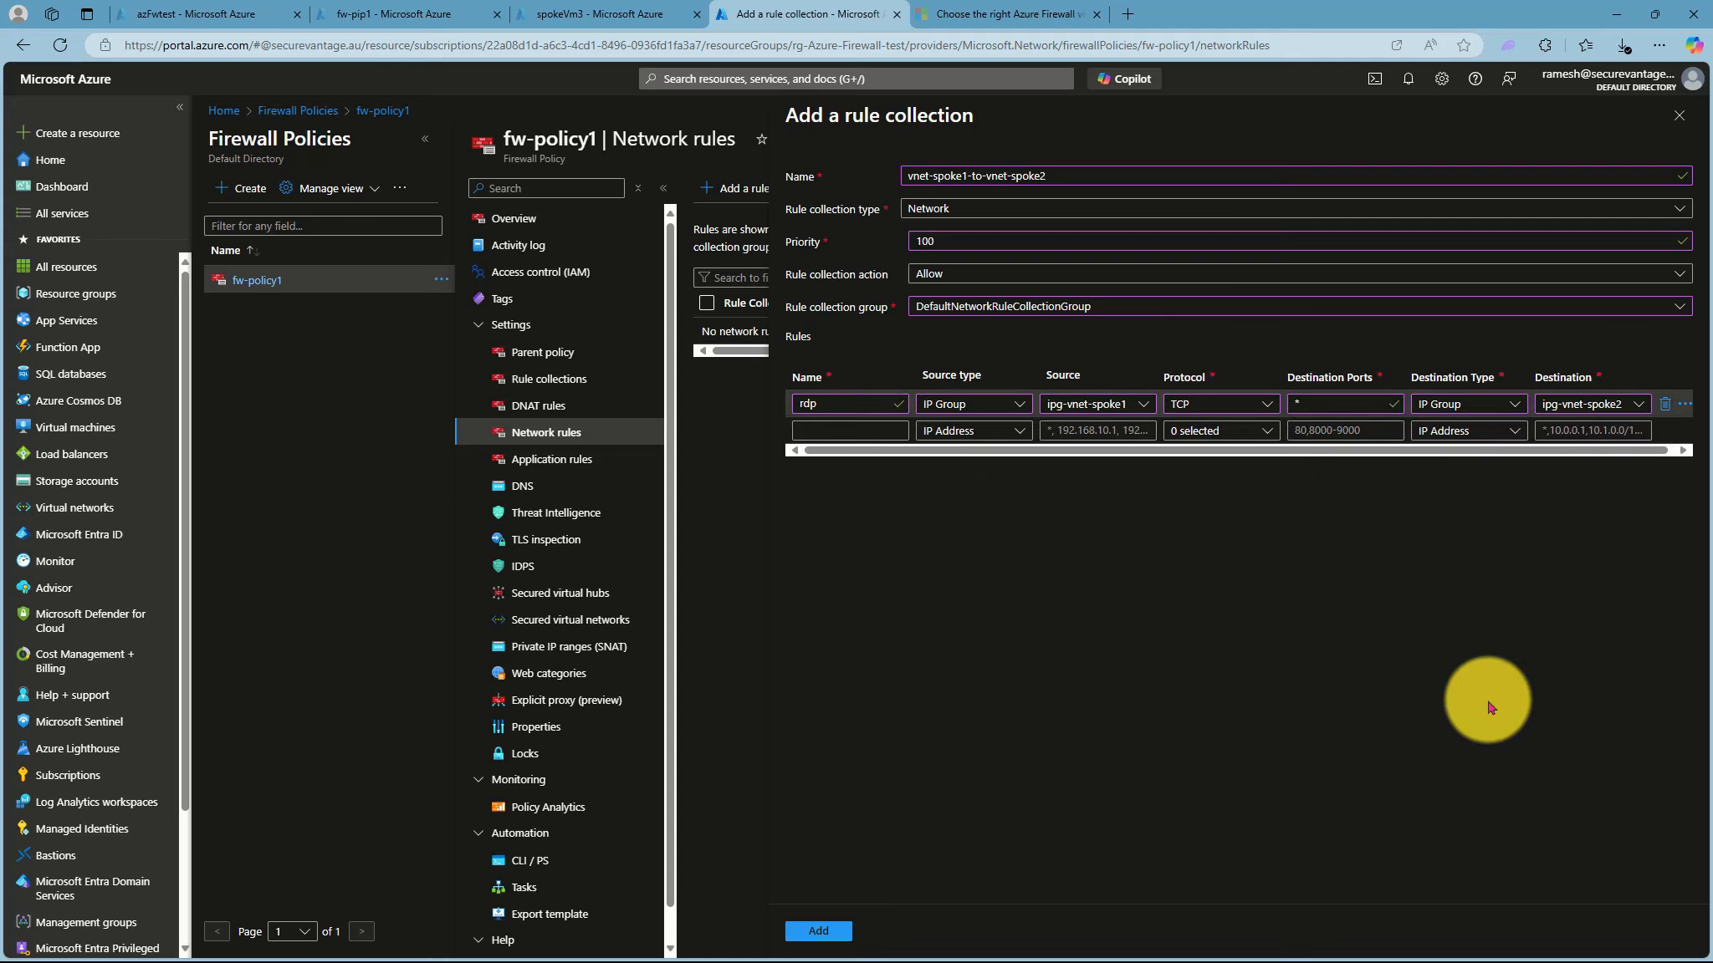
click(818, 931)
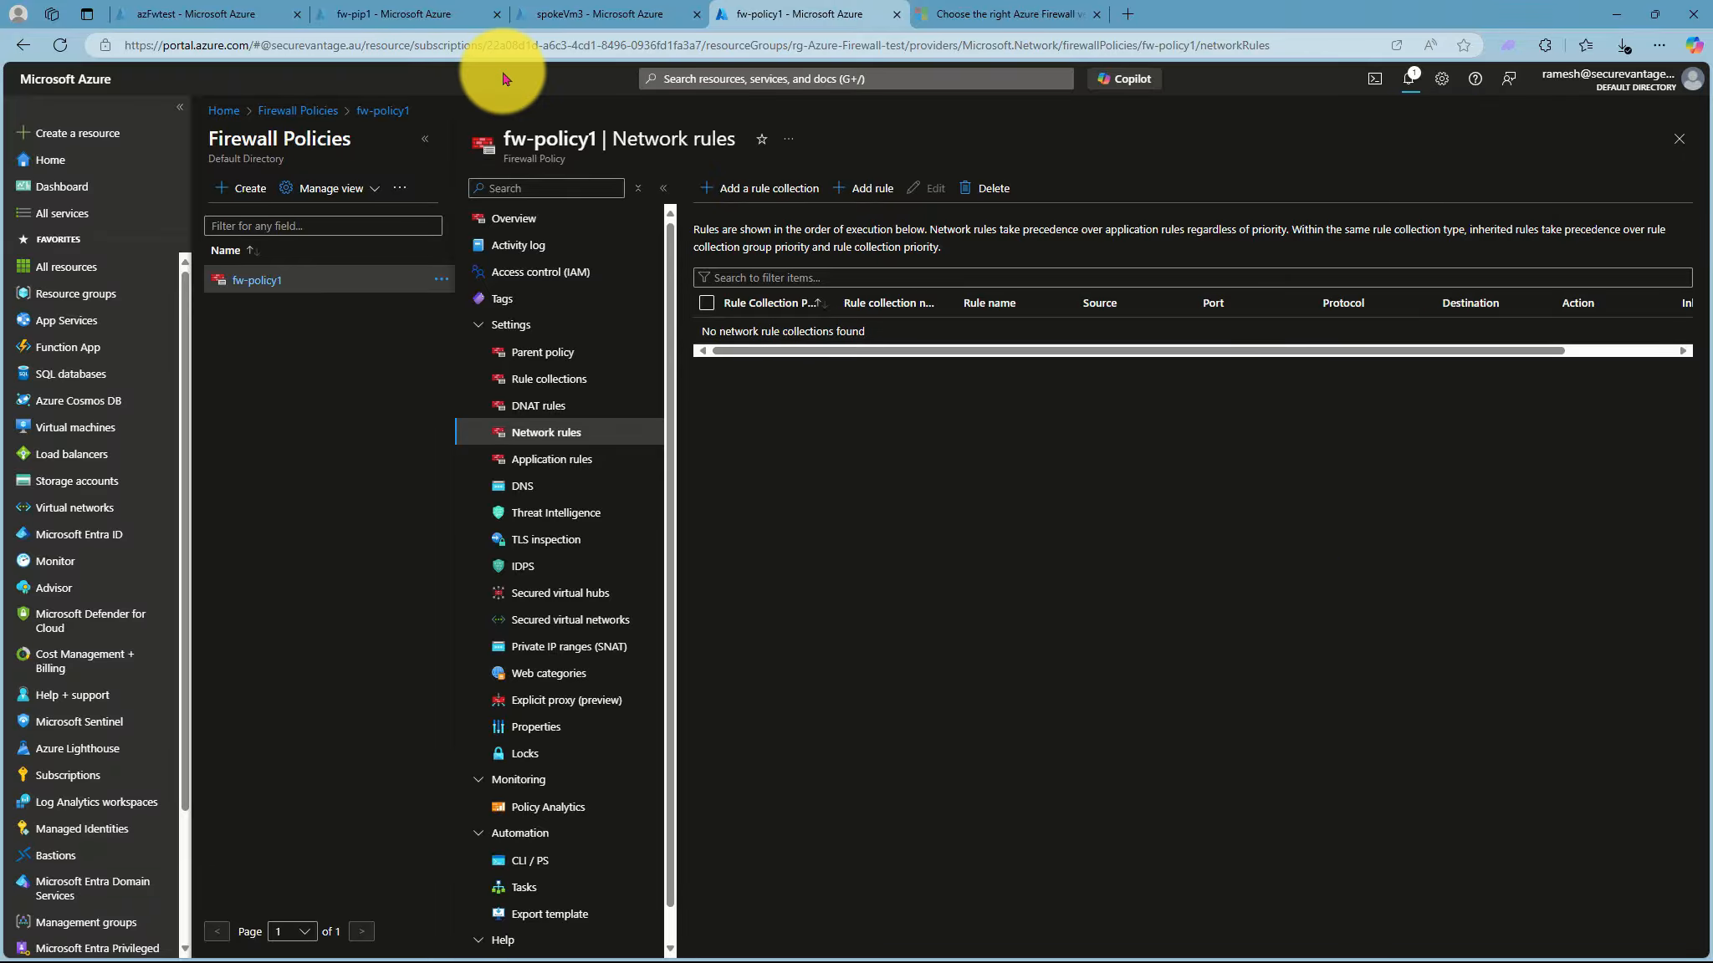
Search the portal for IP Group and open the list of existing IP Groups.
click(715, 79)
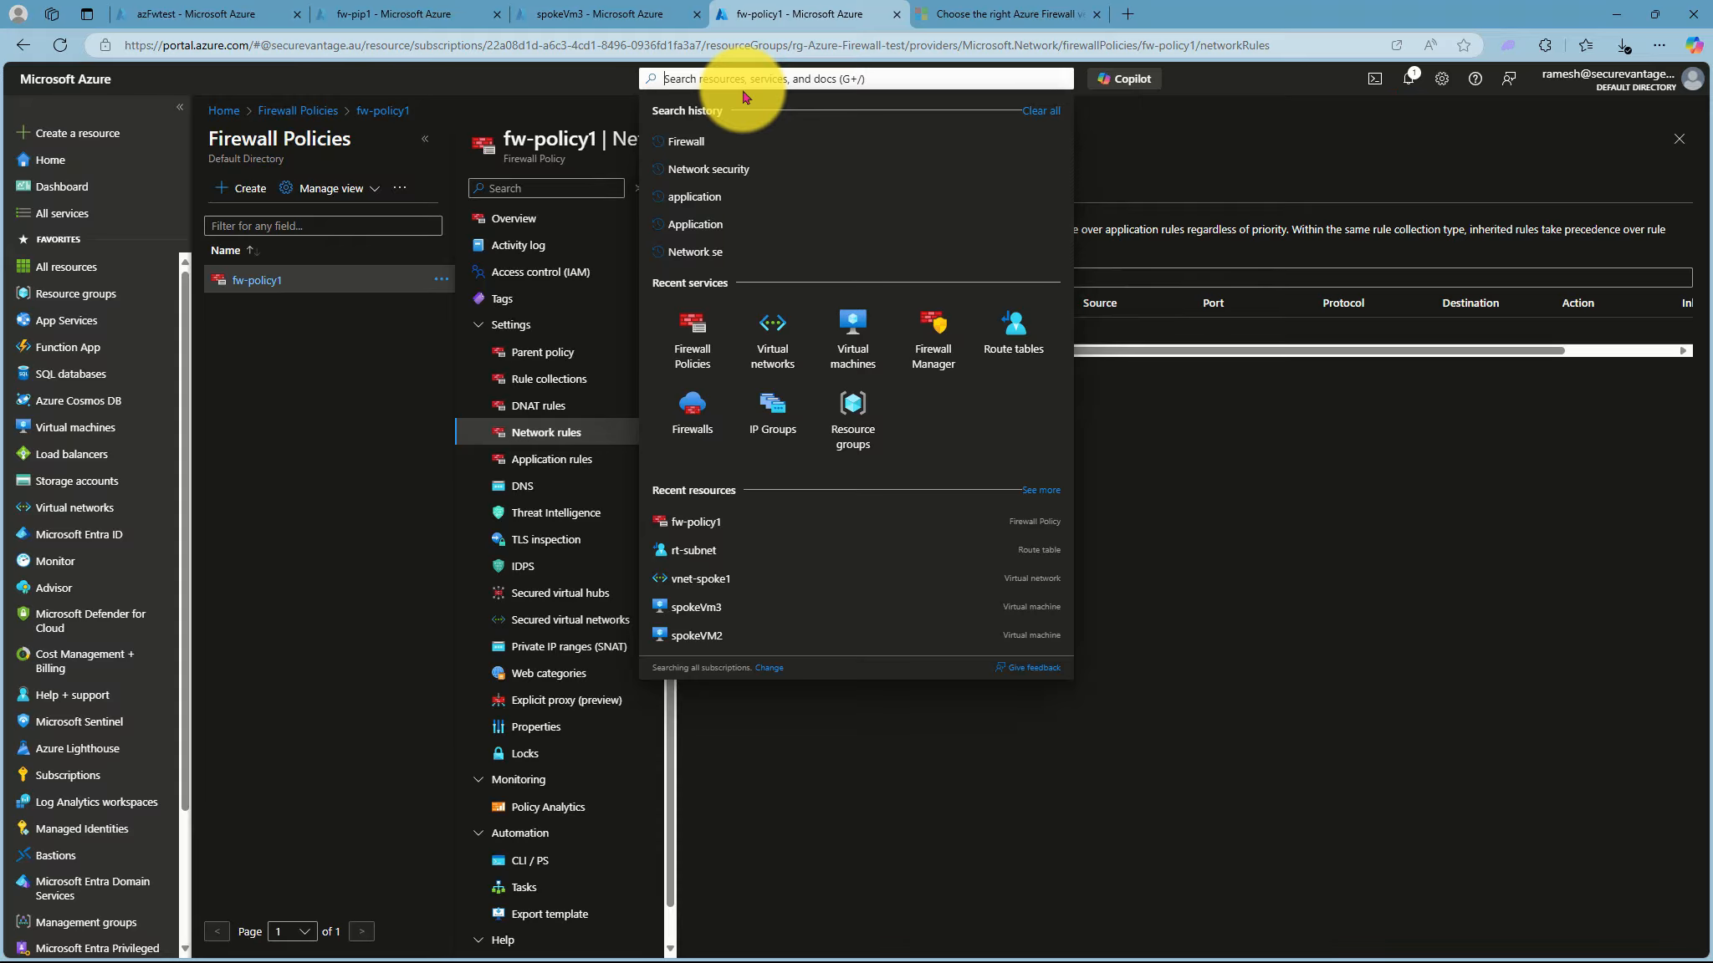
text(i)
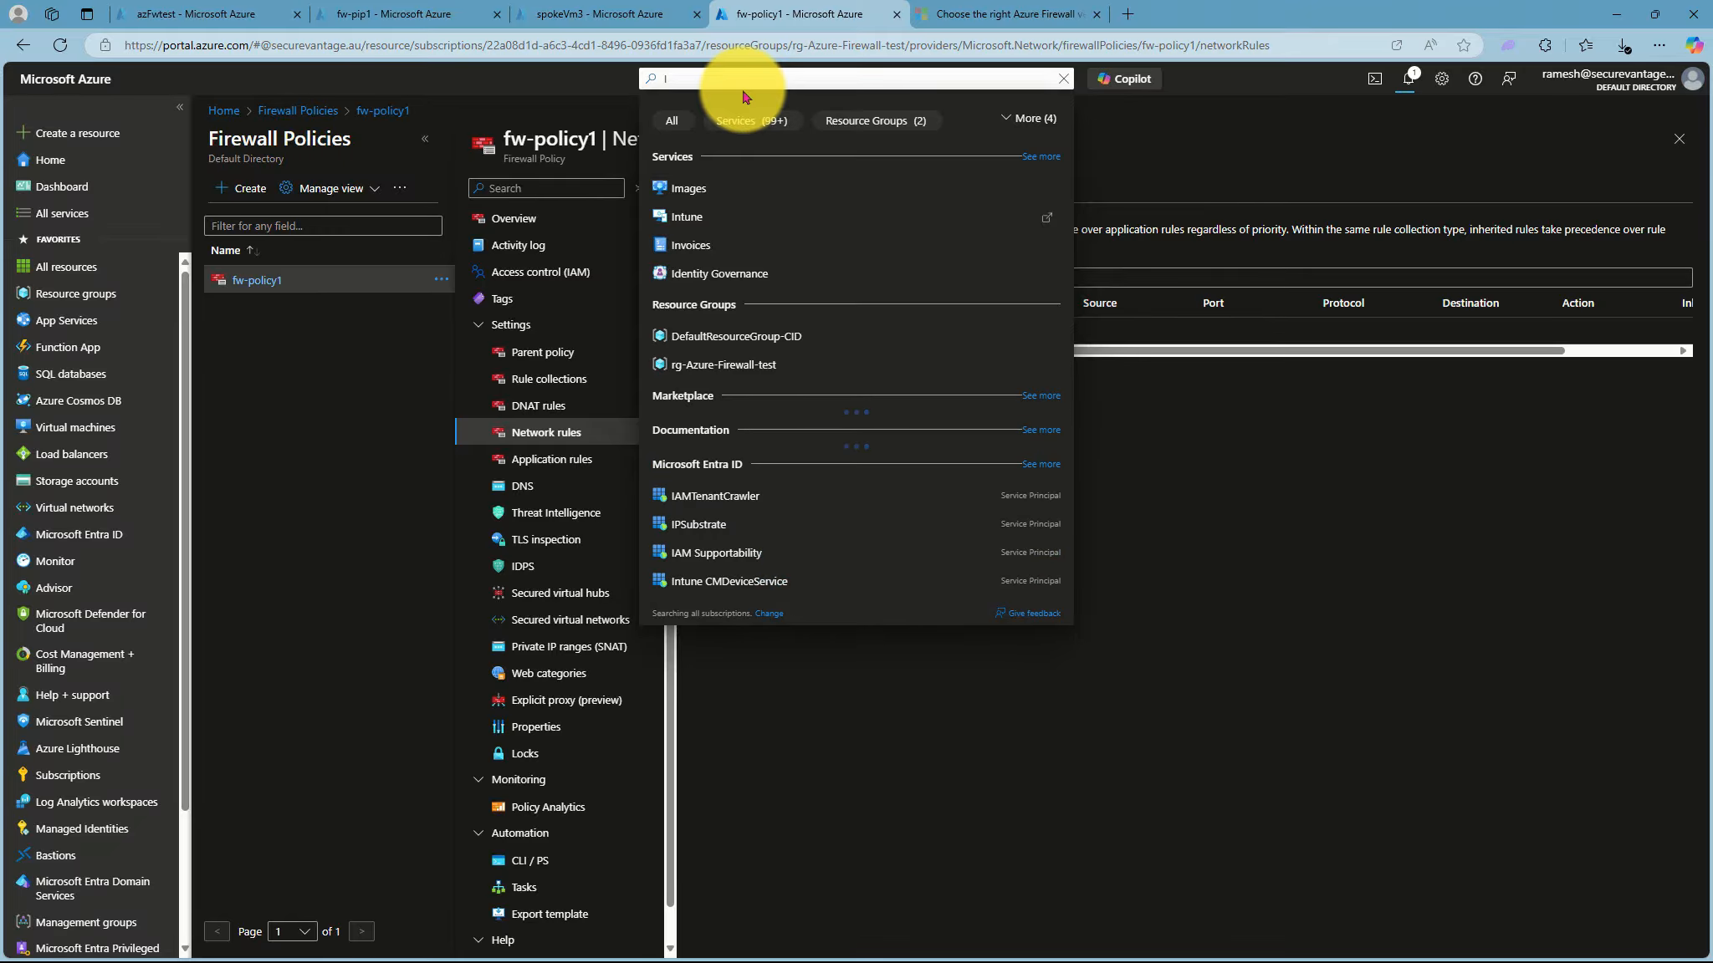
text(P Group)
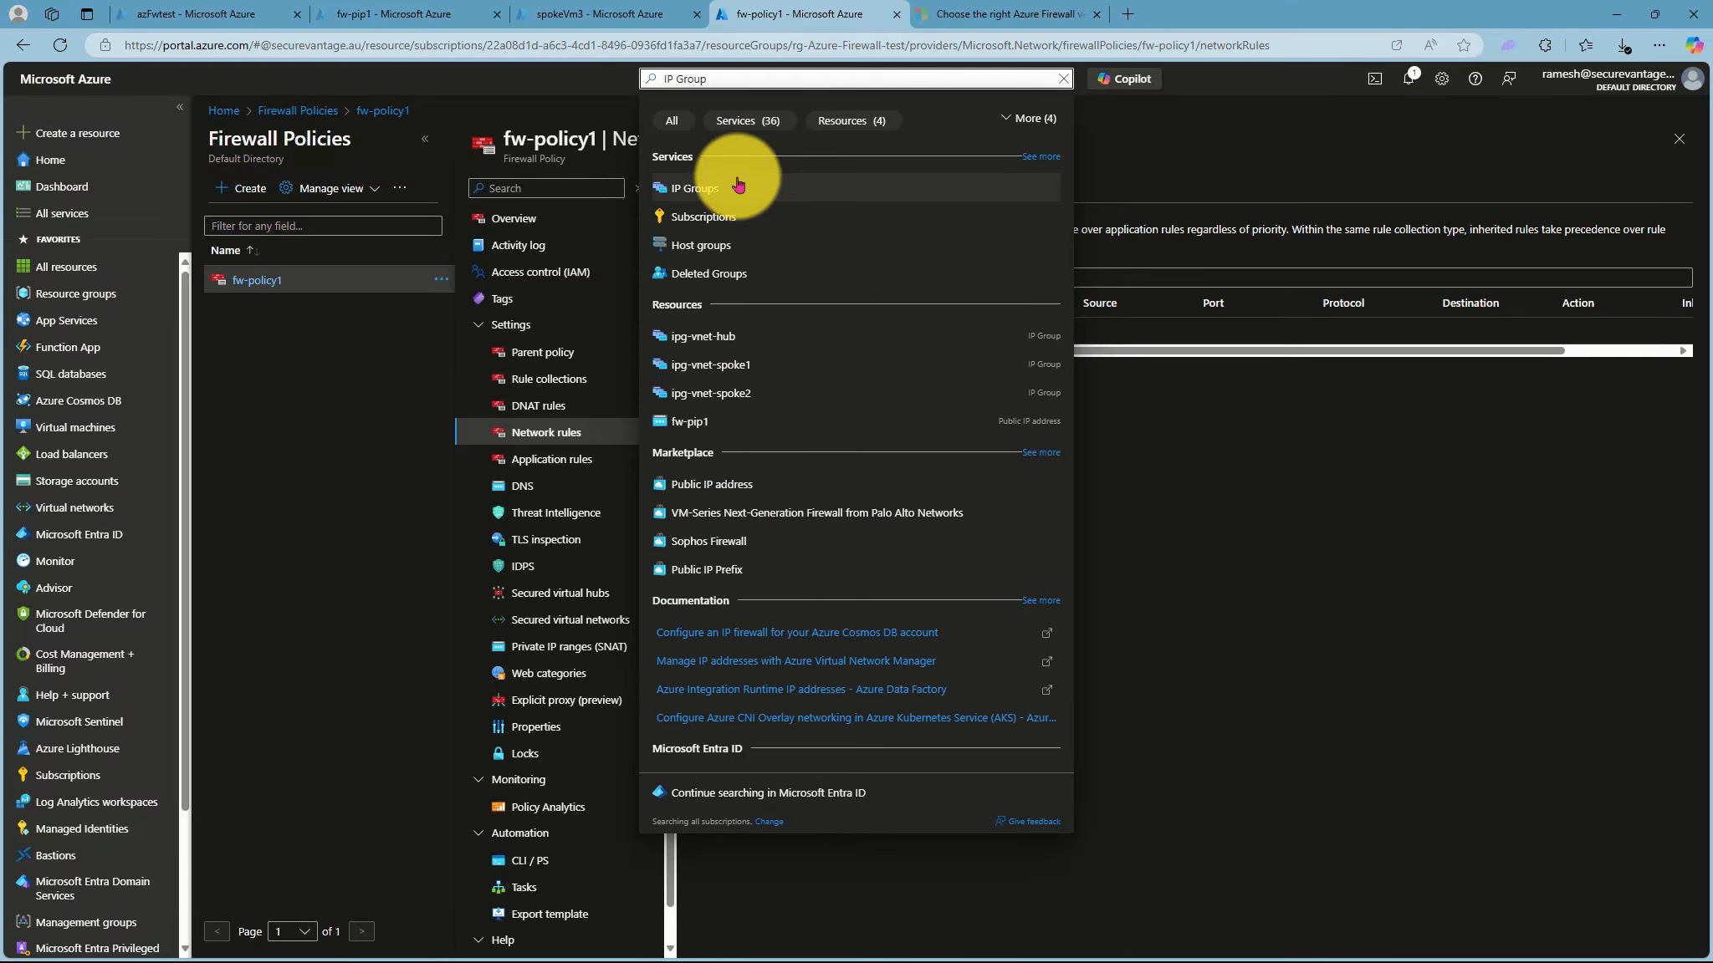
click(729, 181)
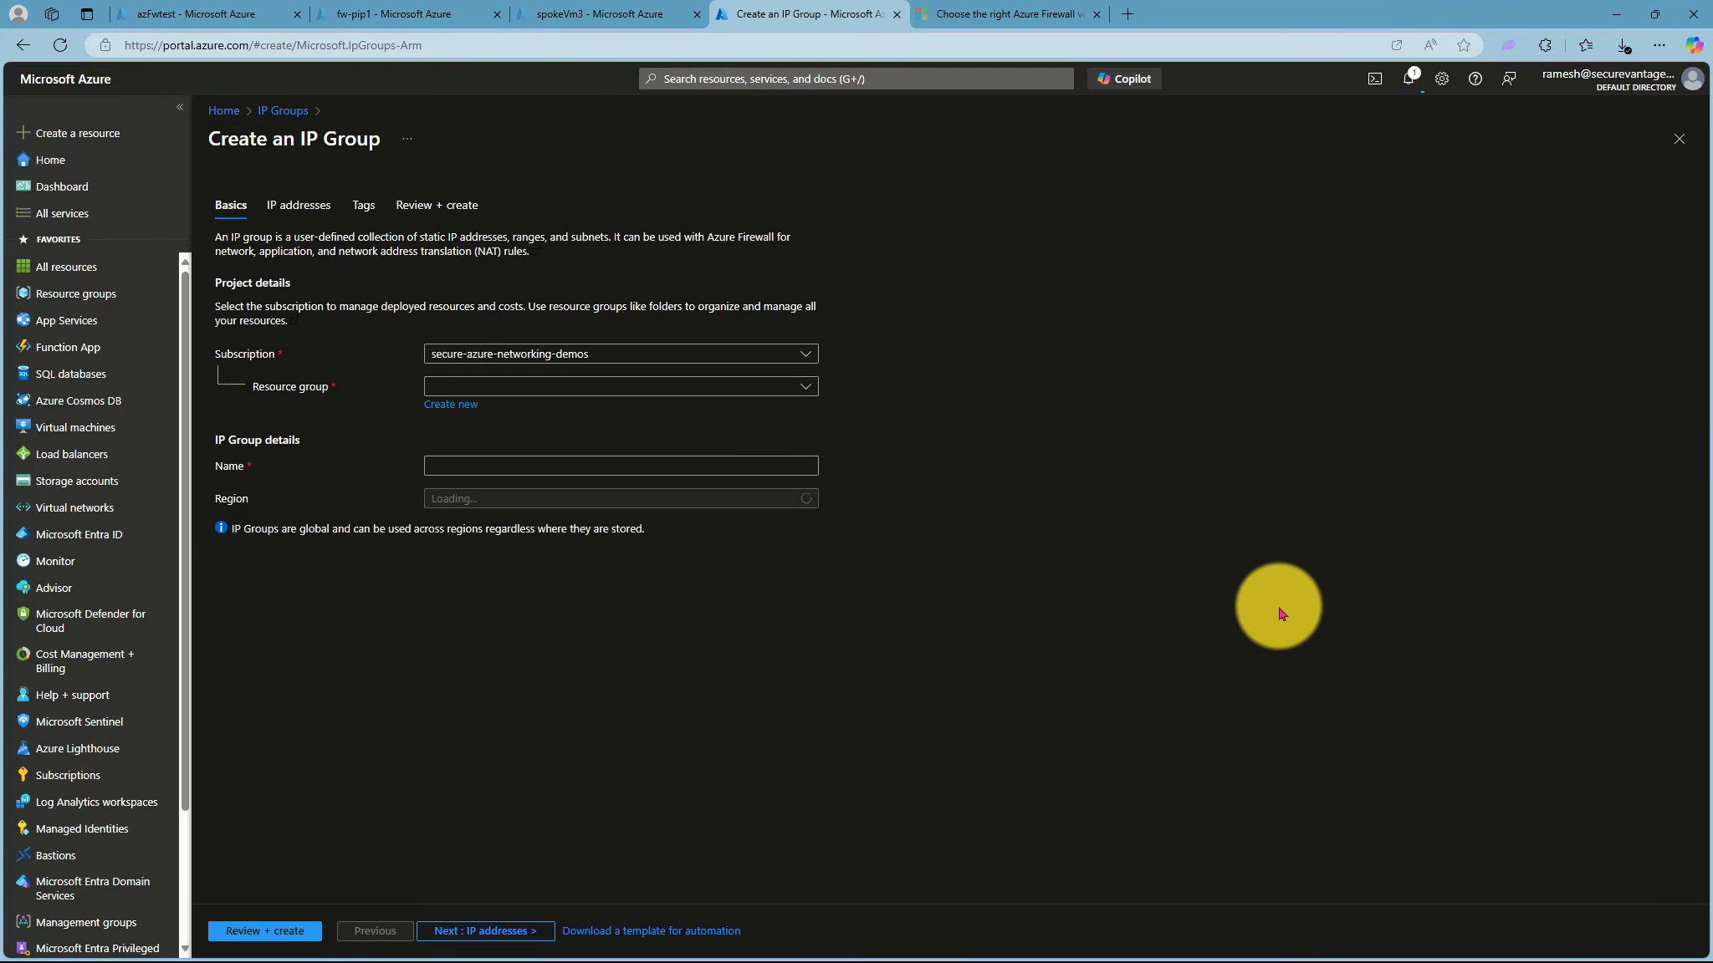
click(543, 385)
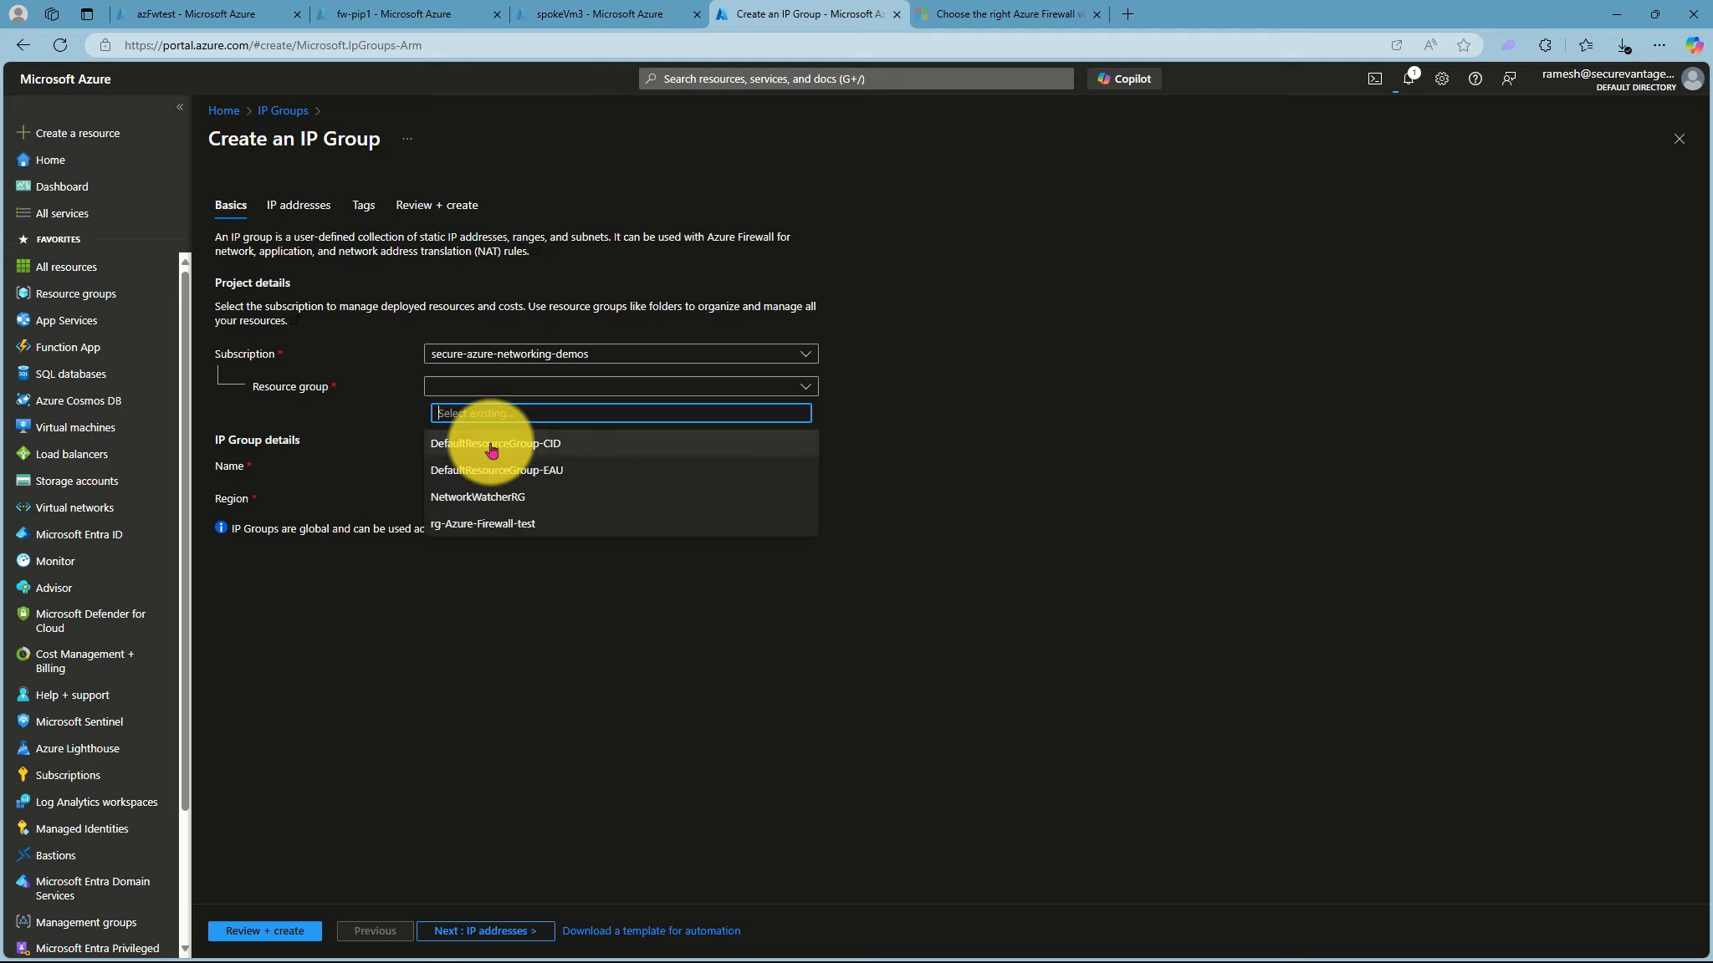
click(492, 522)
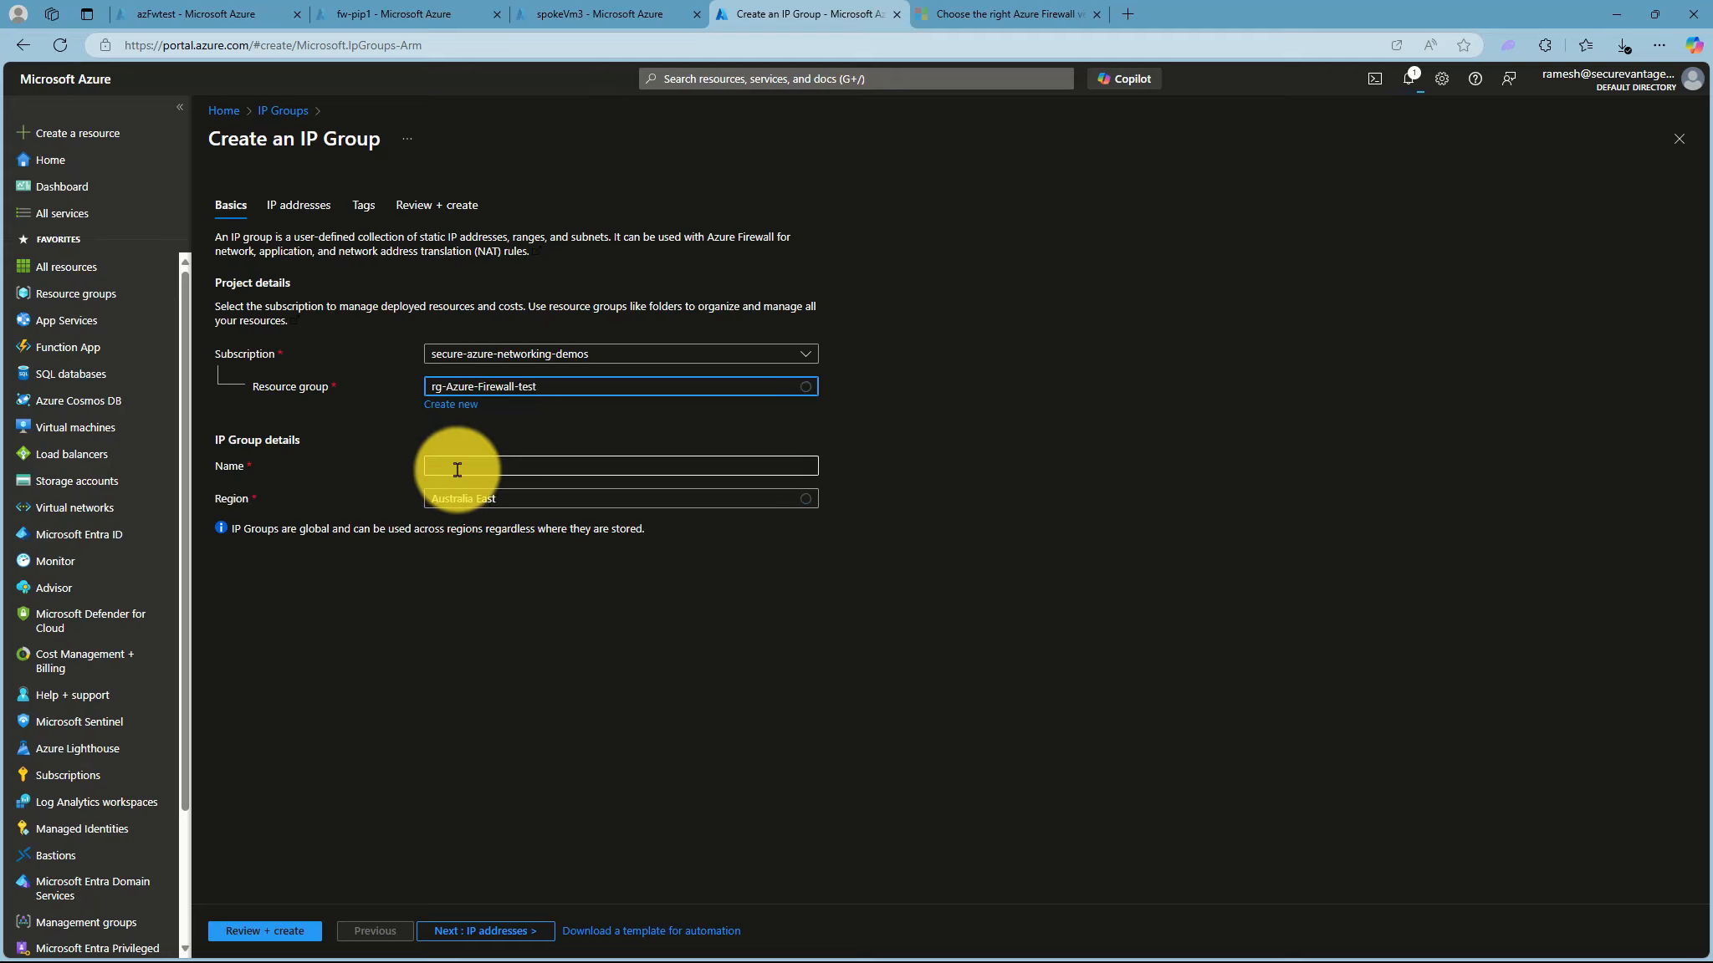
click(1678, 139)
click(930, 138)
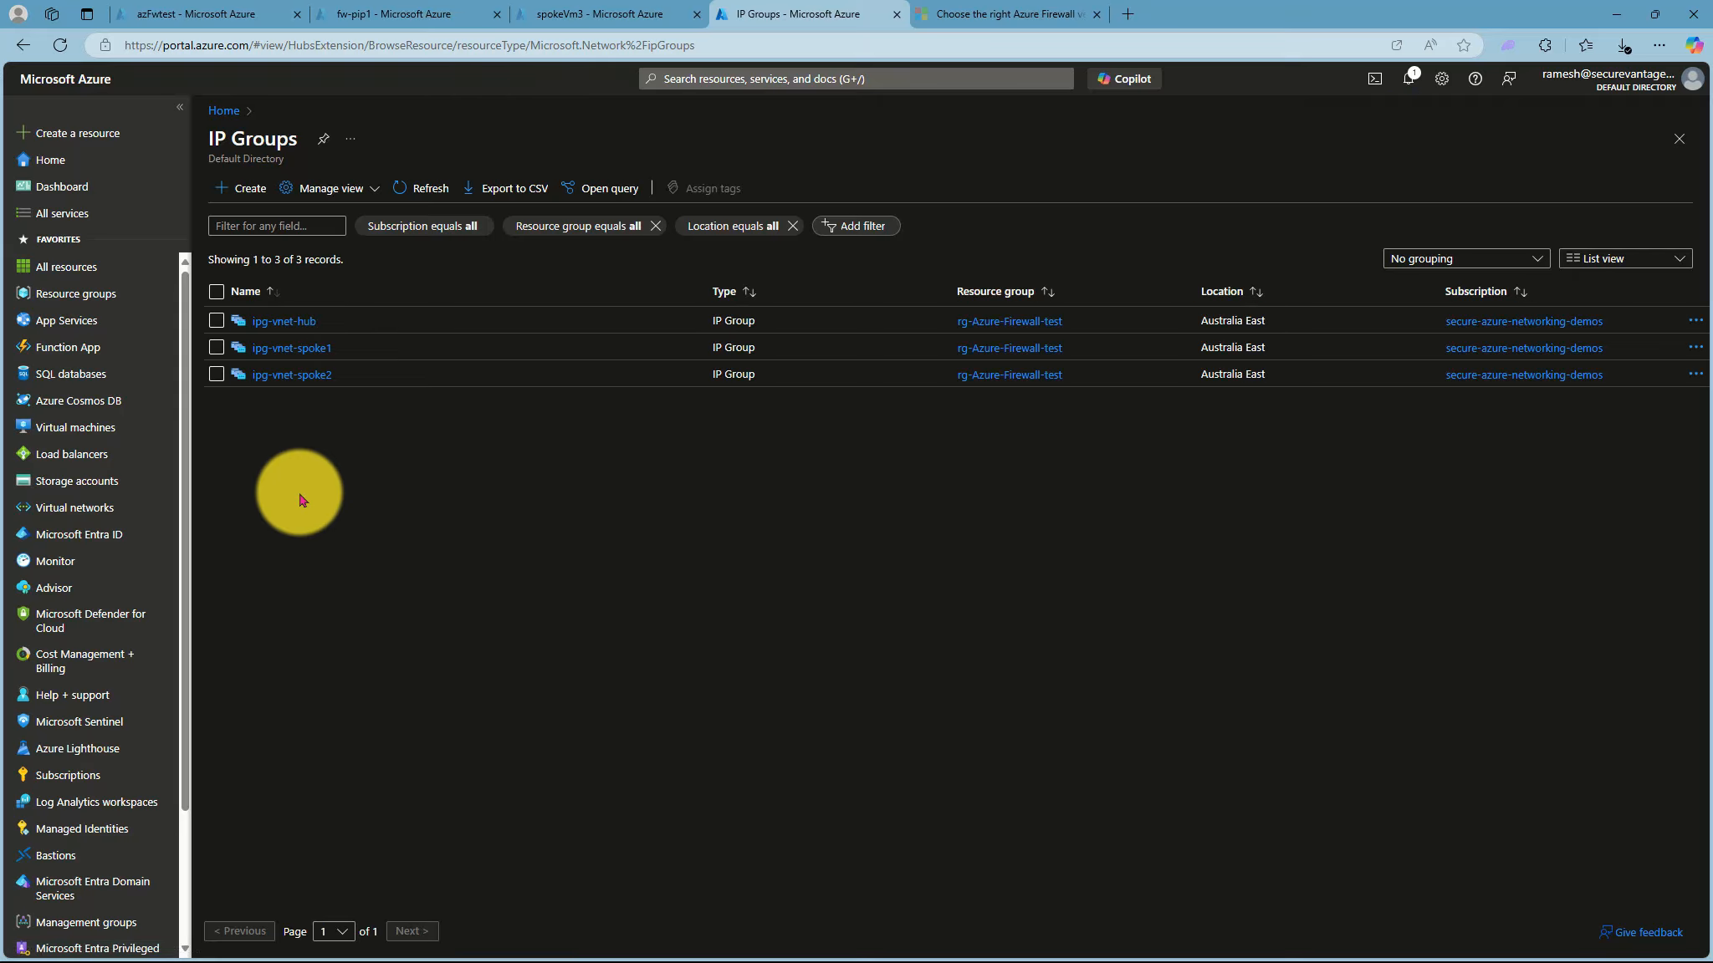
Review the IP addresses assigned to the IP Group ipg-vnet-hub and return to the list of IP Groups.
click(284, 325)
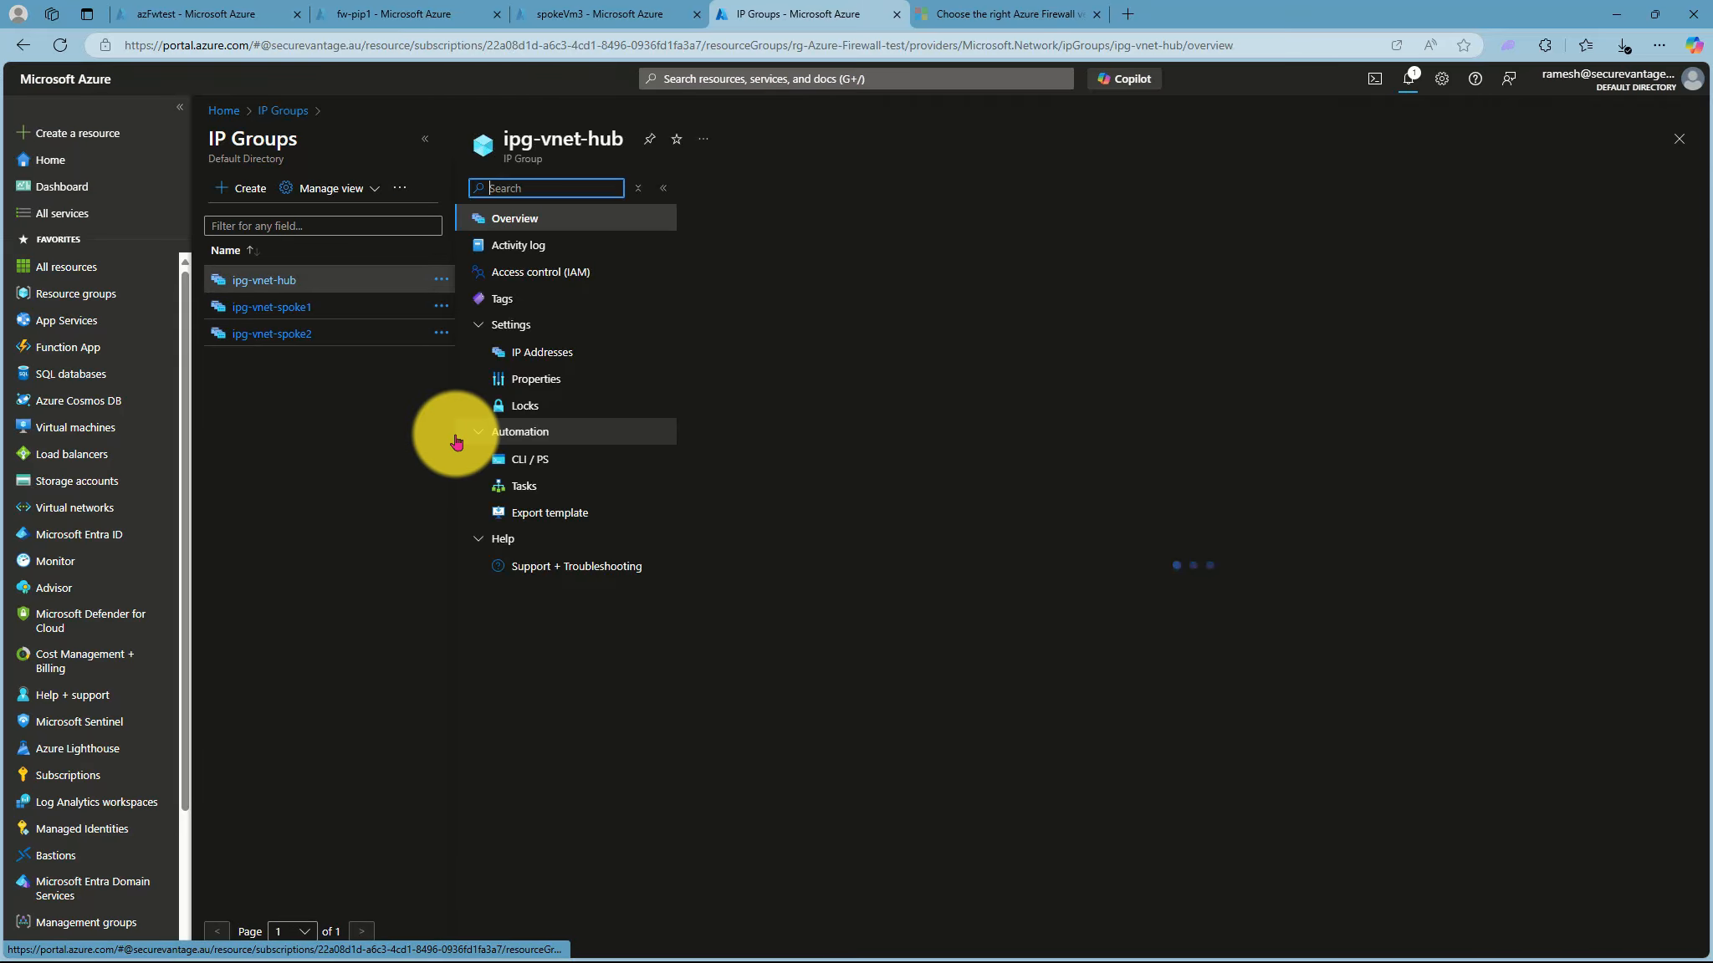
click(559, 354)
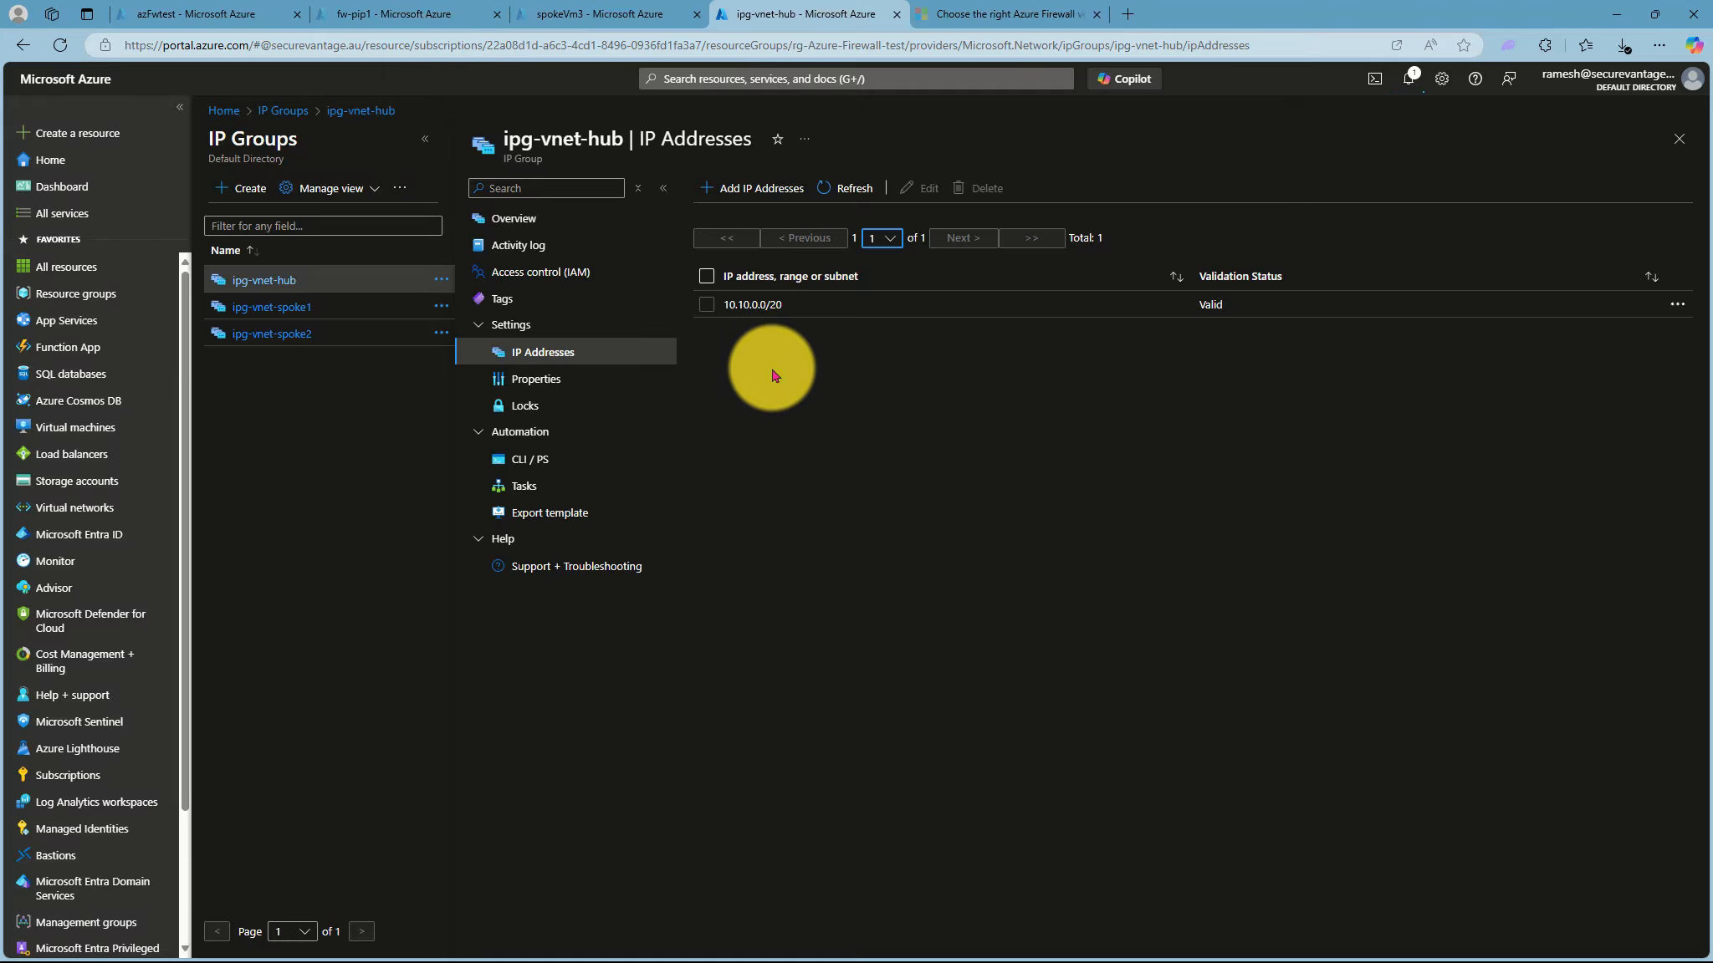
click(1679, 138)
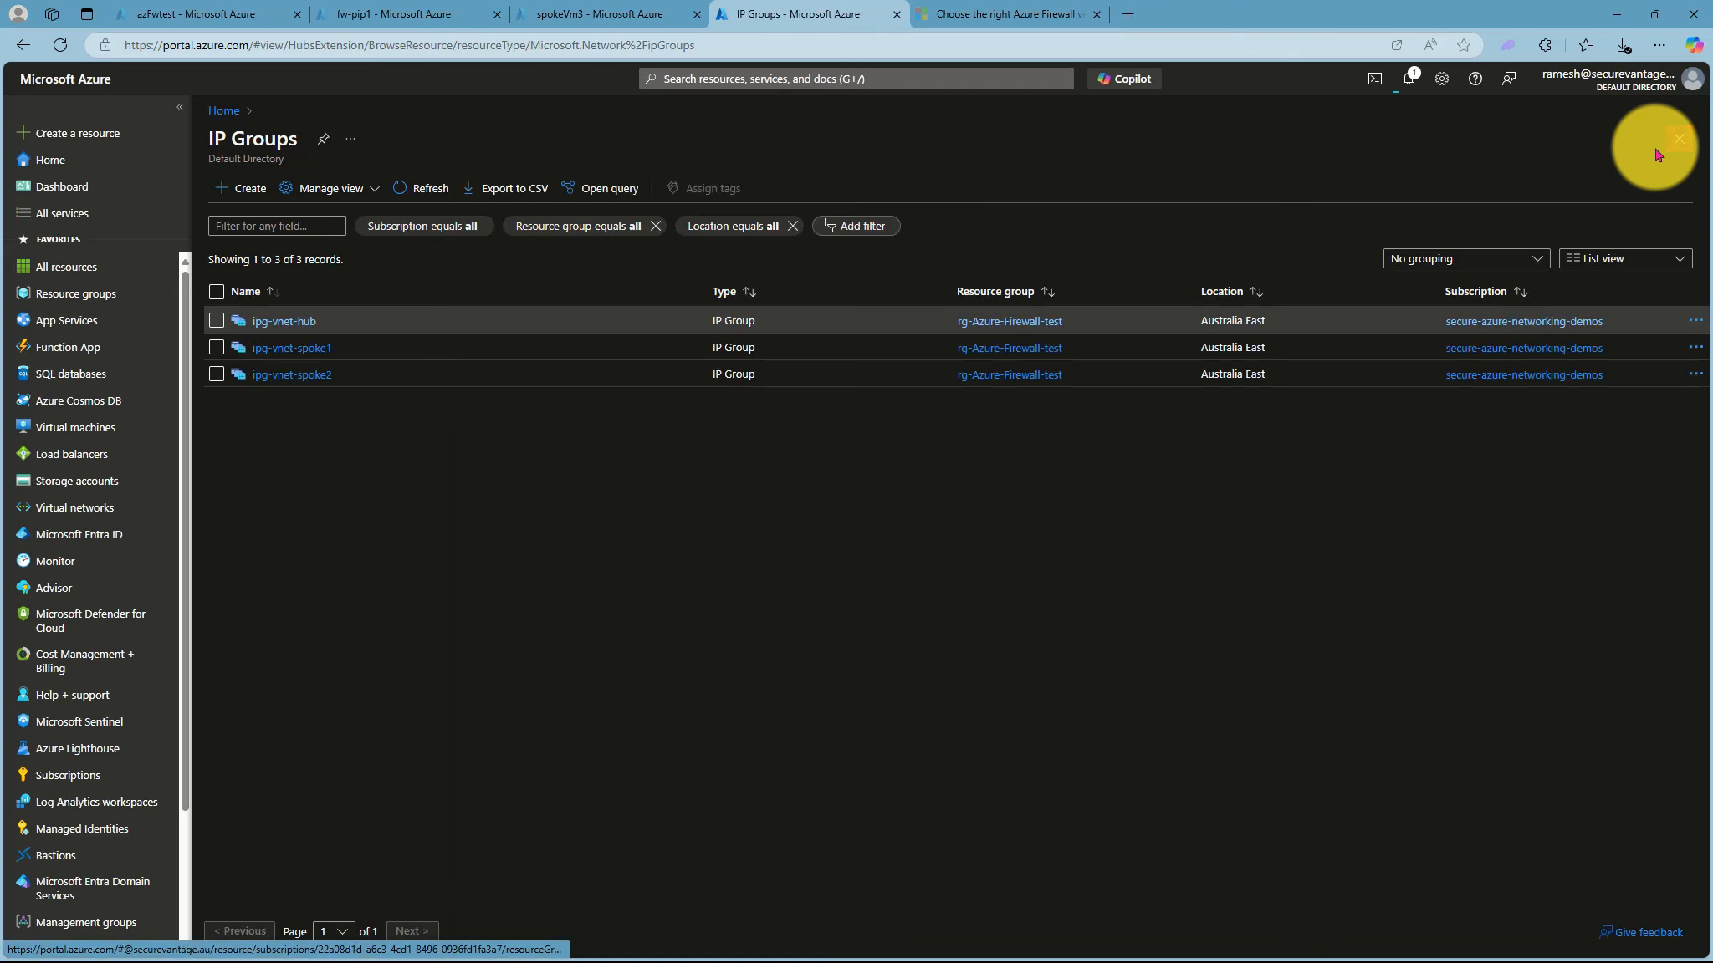
Open the network rules of the firewall policy fw-policy1 and check the portal notifications for the rule collection update.
click(769, 77)
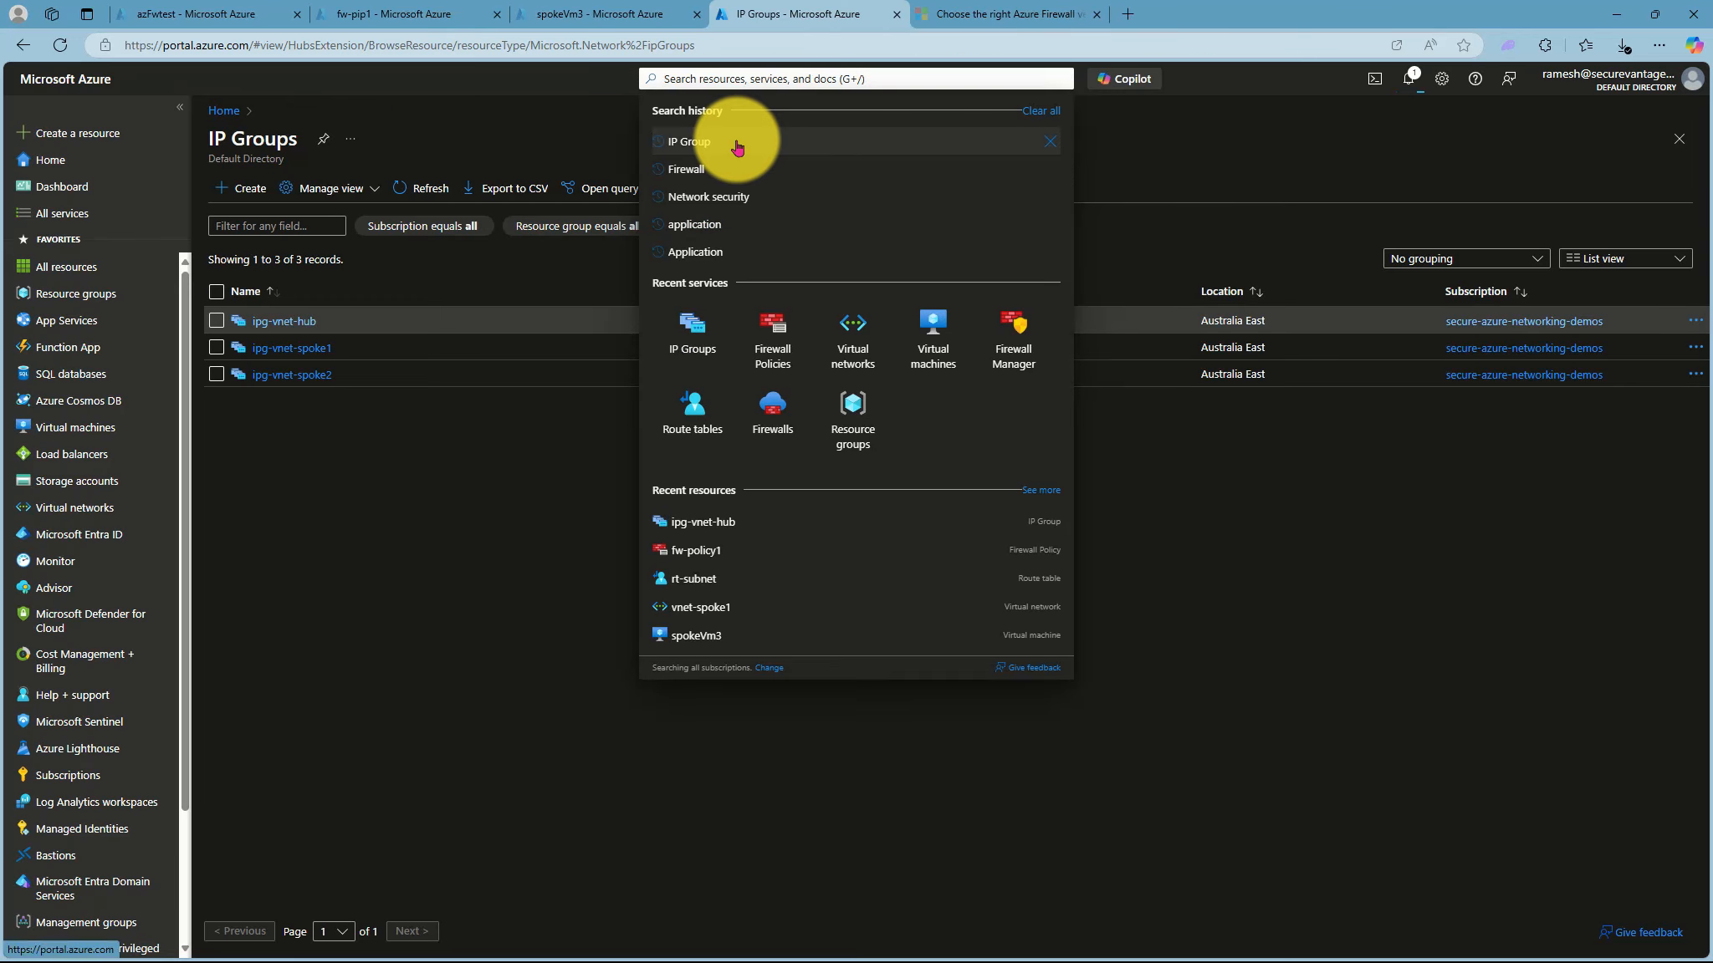
click(699, 549)
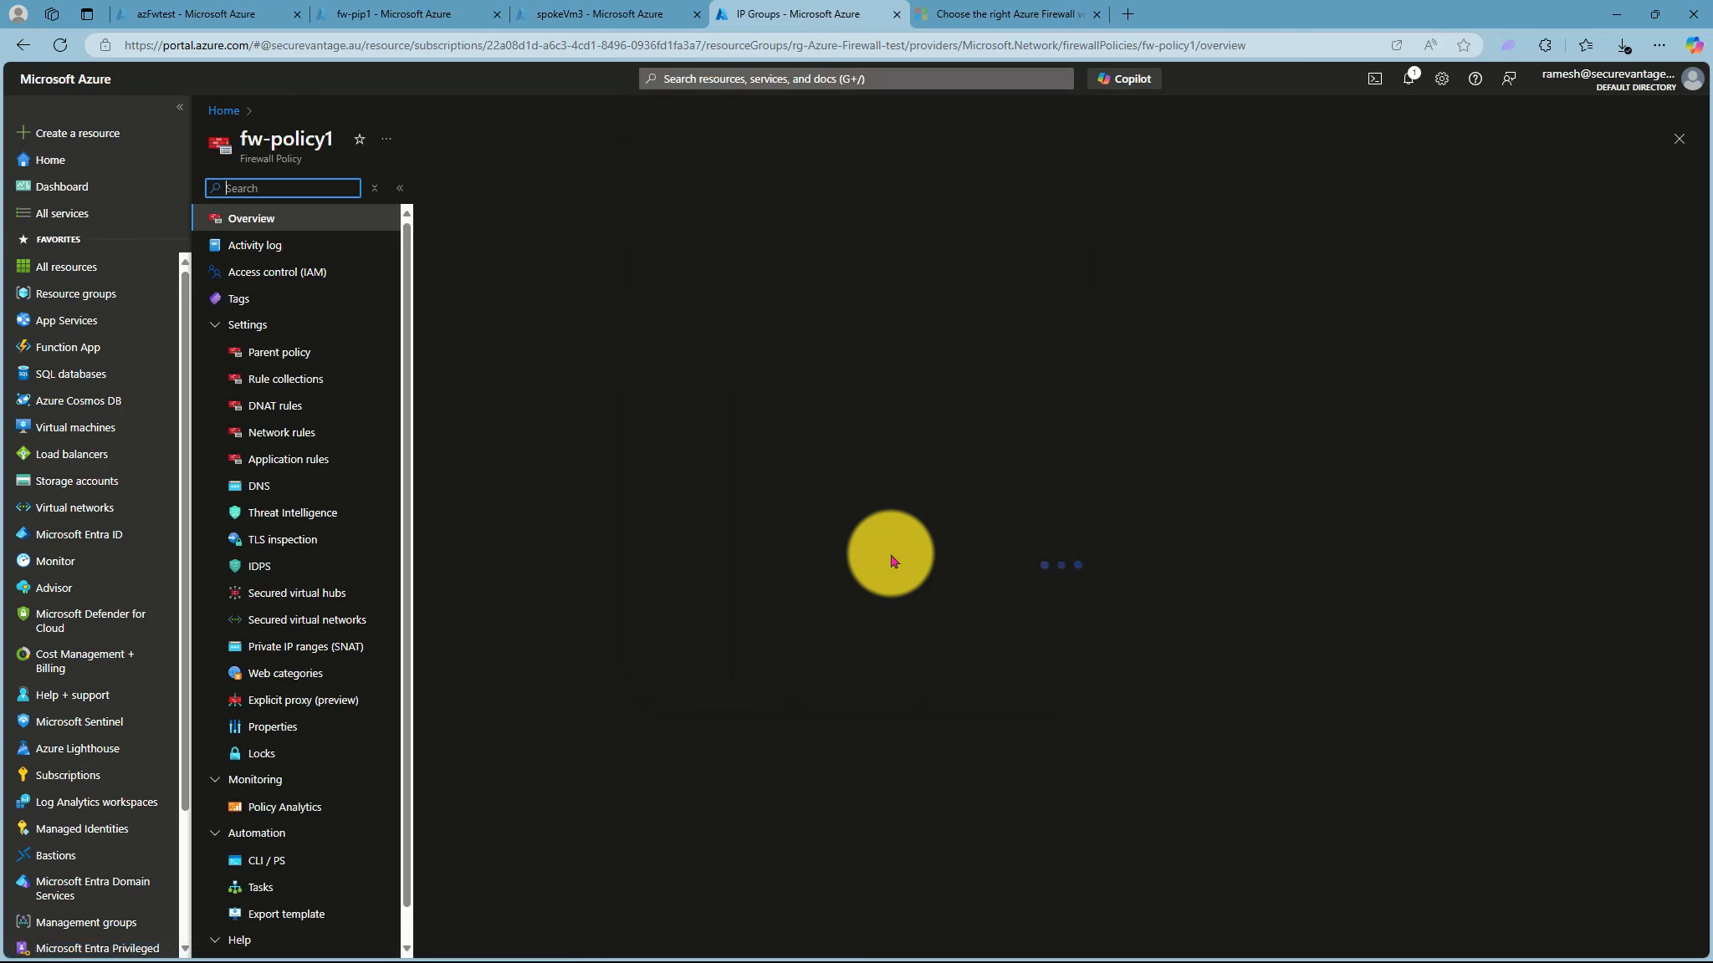
click(283, 433)
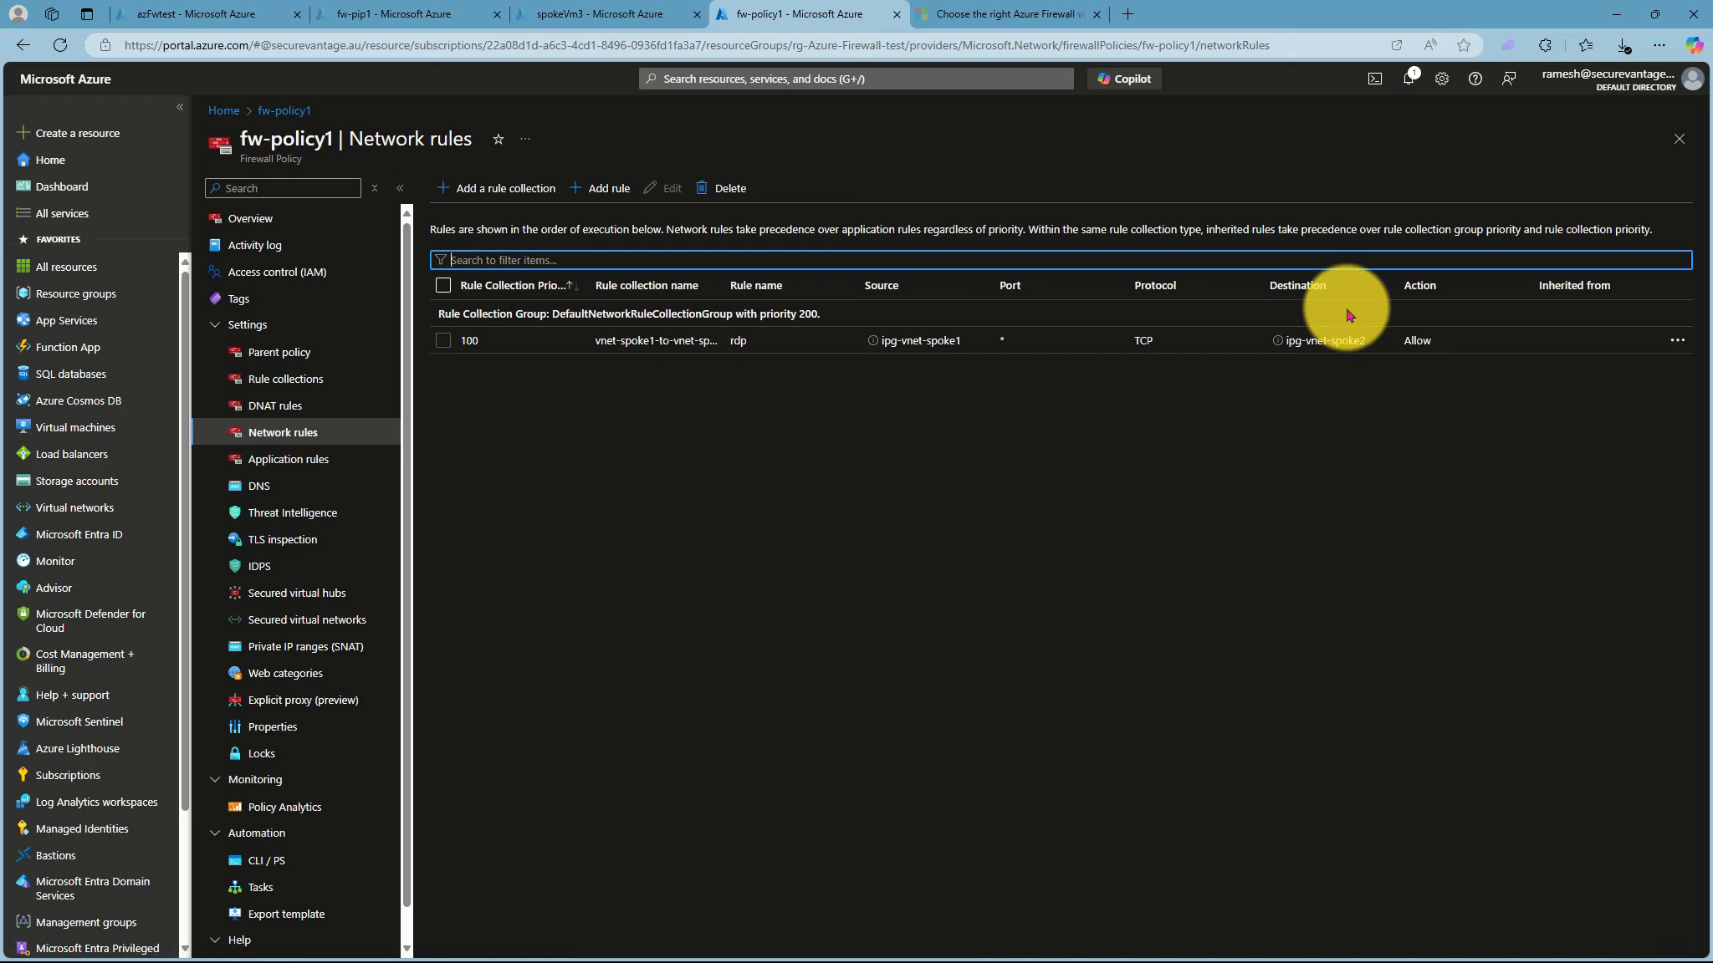
click(1409, 79)
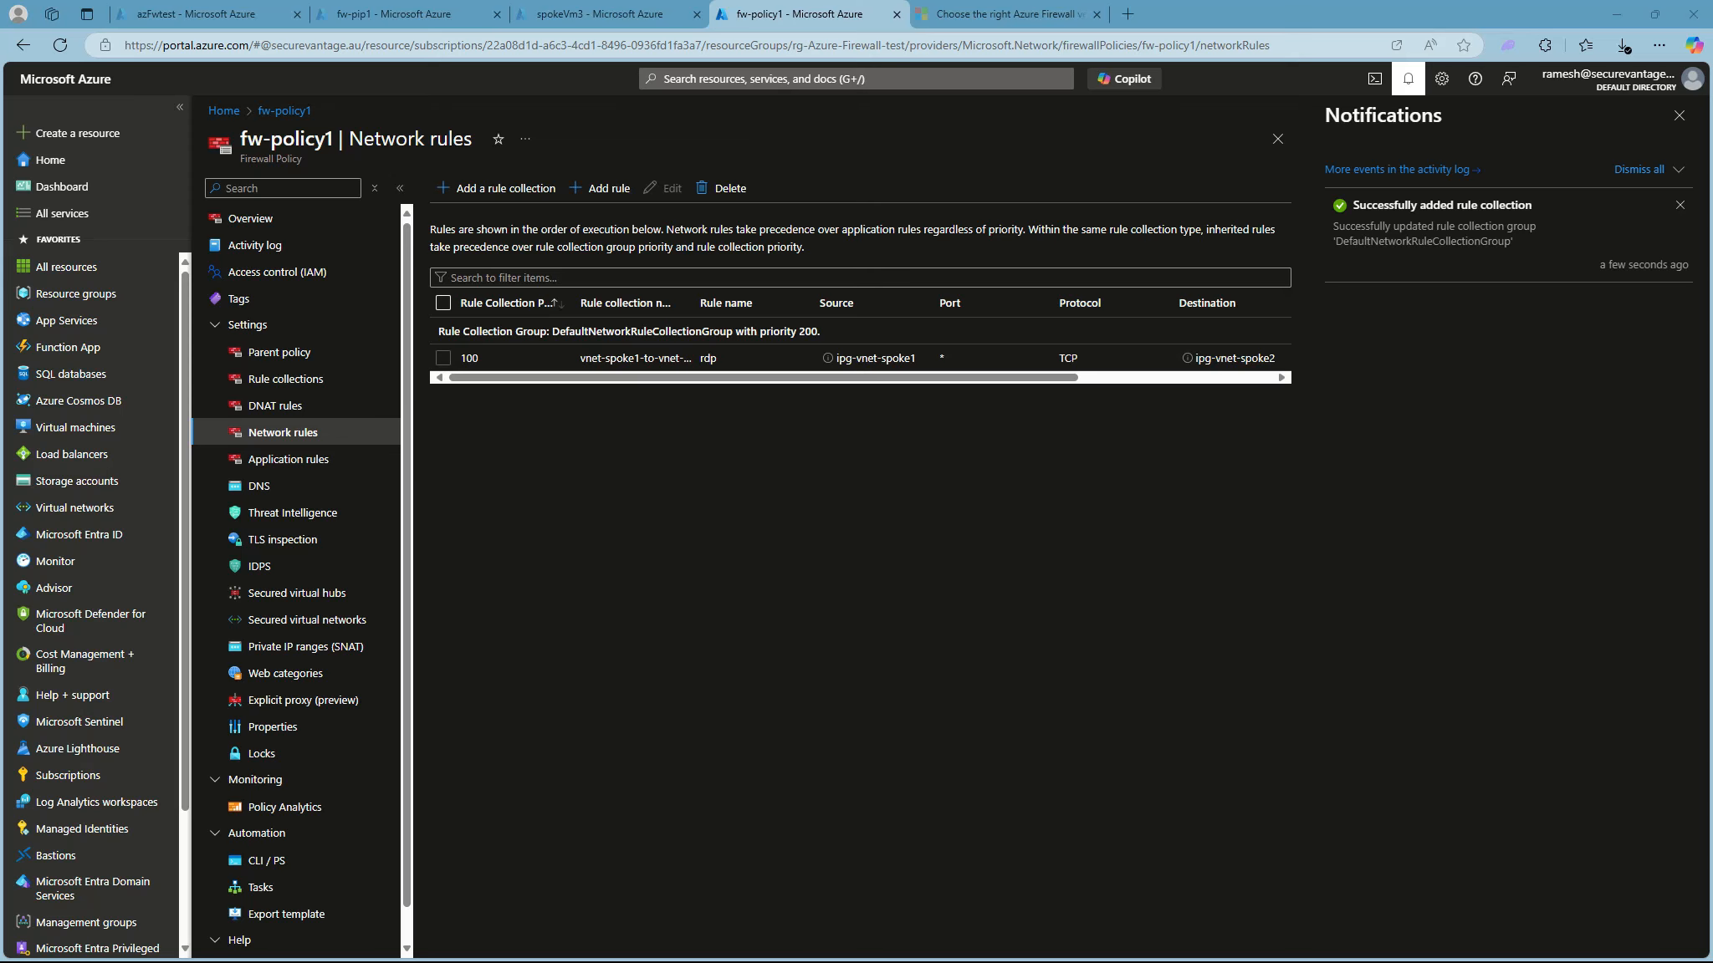
Switch to the spokeVM2 remote session and start a Remote Desktop connection to 10.30.0.4.
key(alt+Tab)
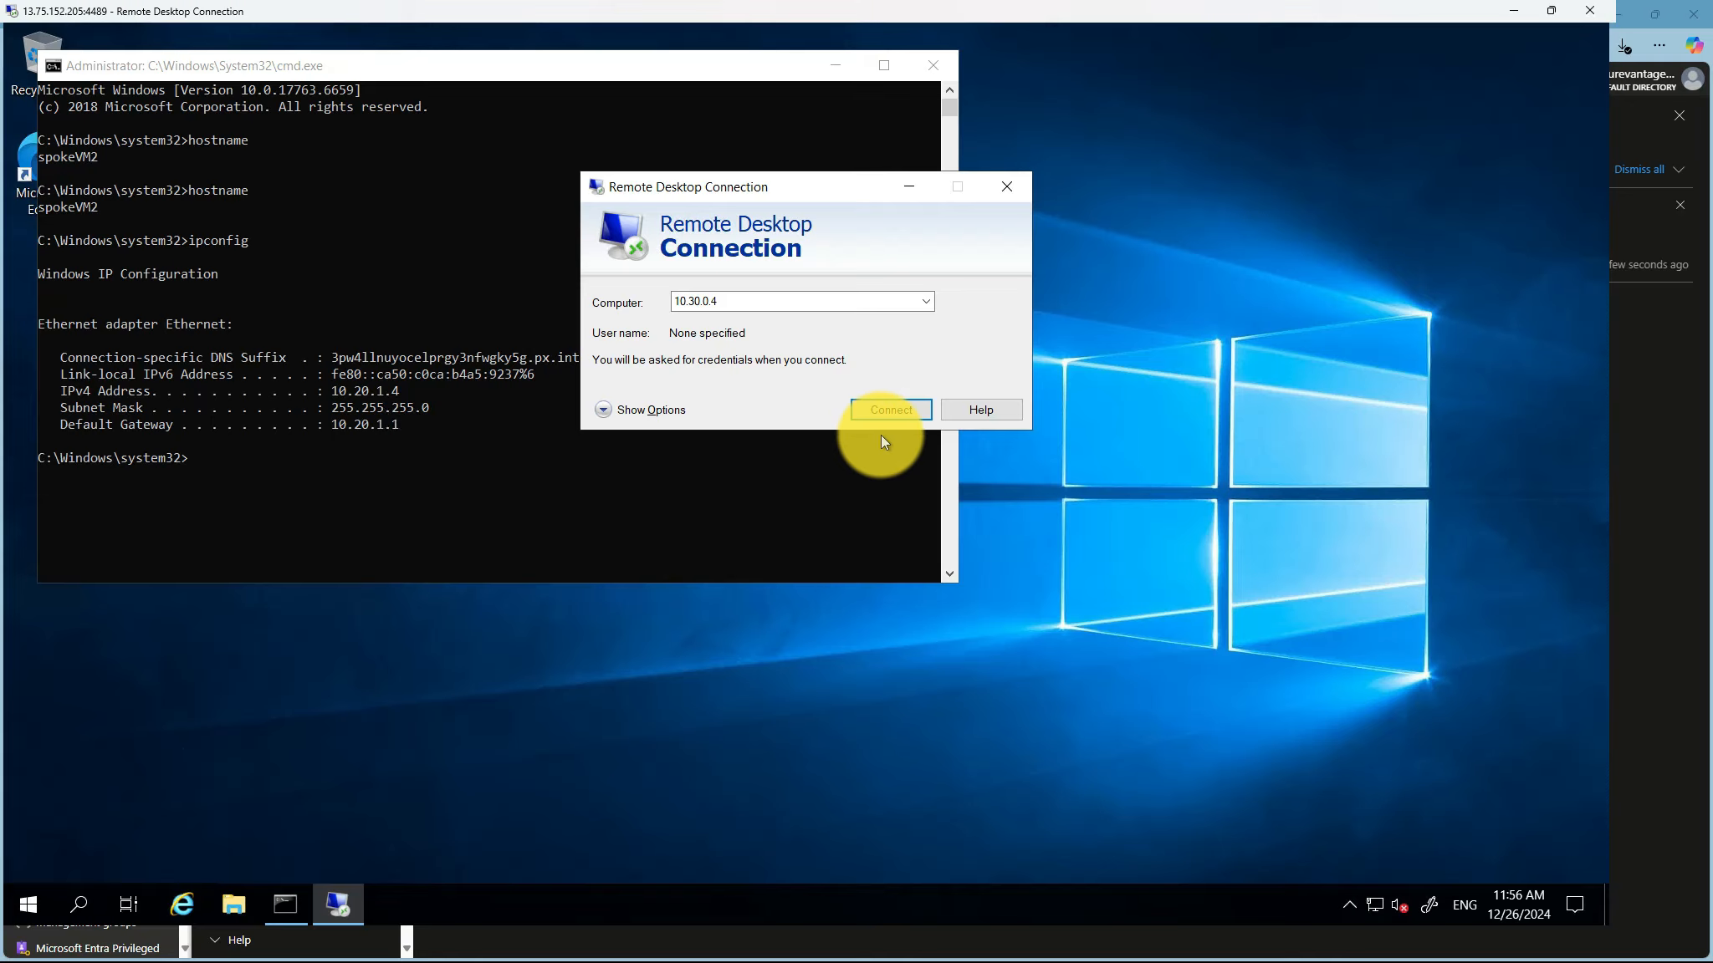
click(902, 409)
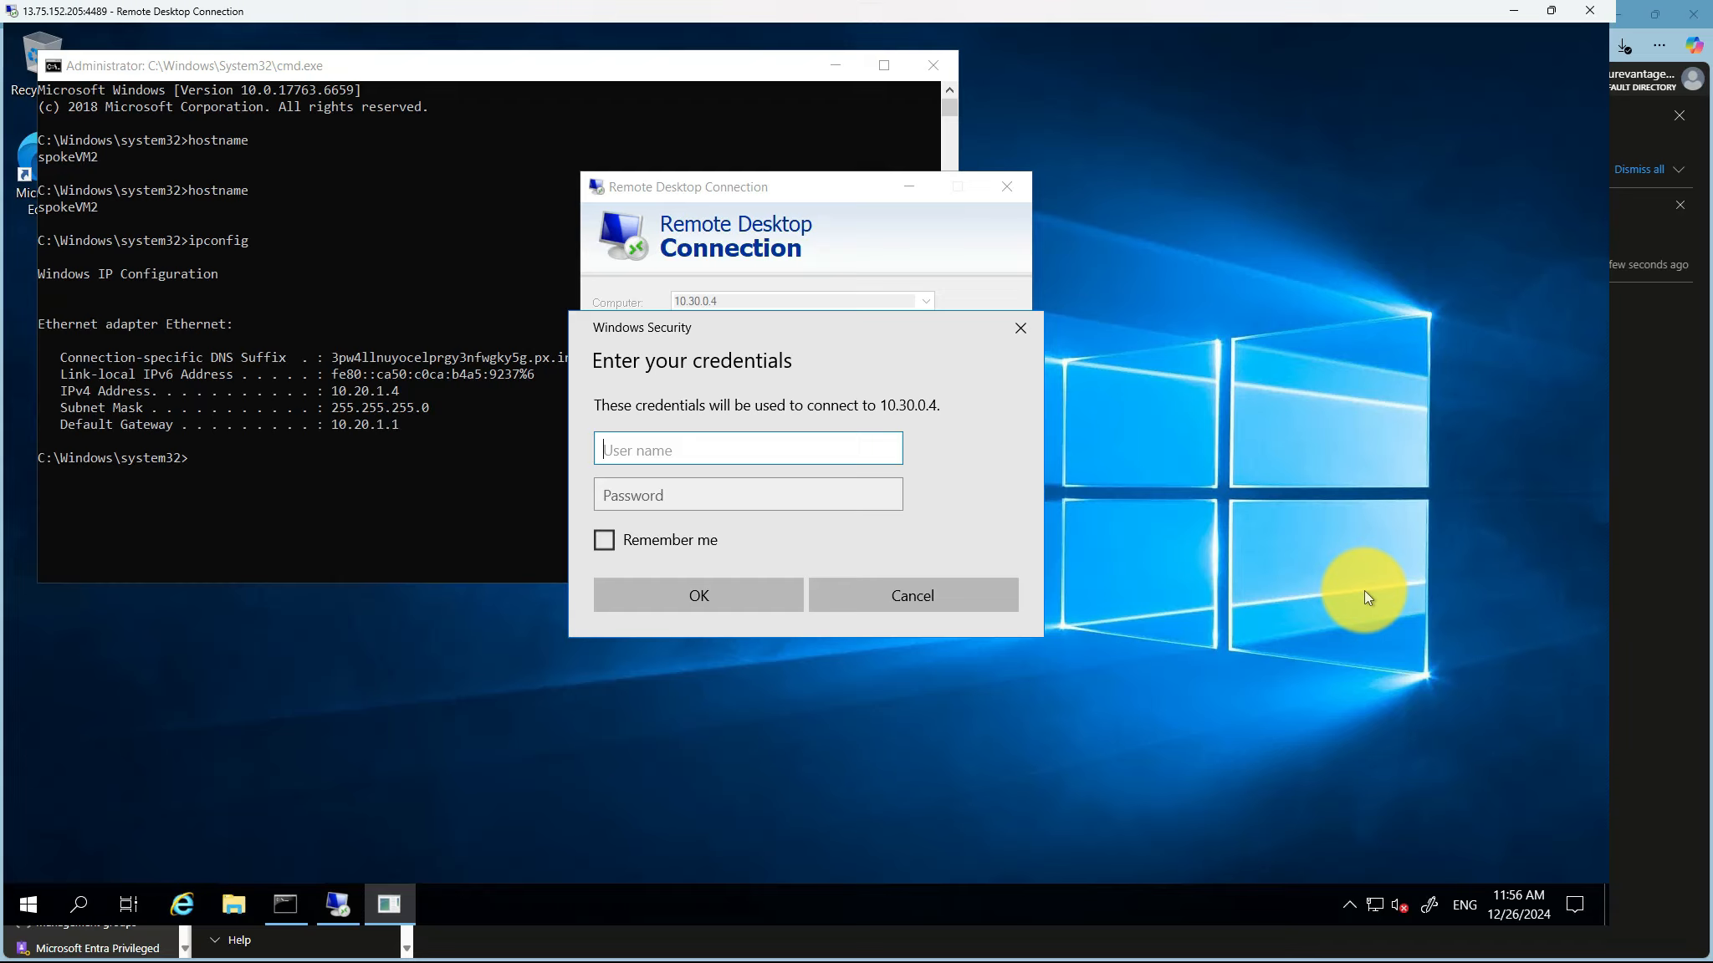